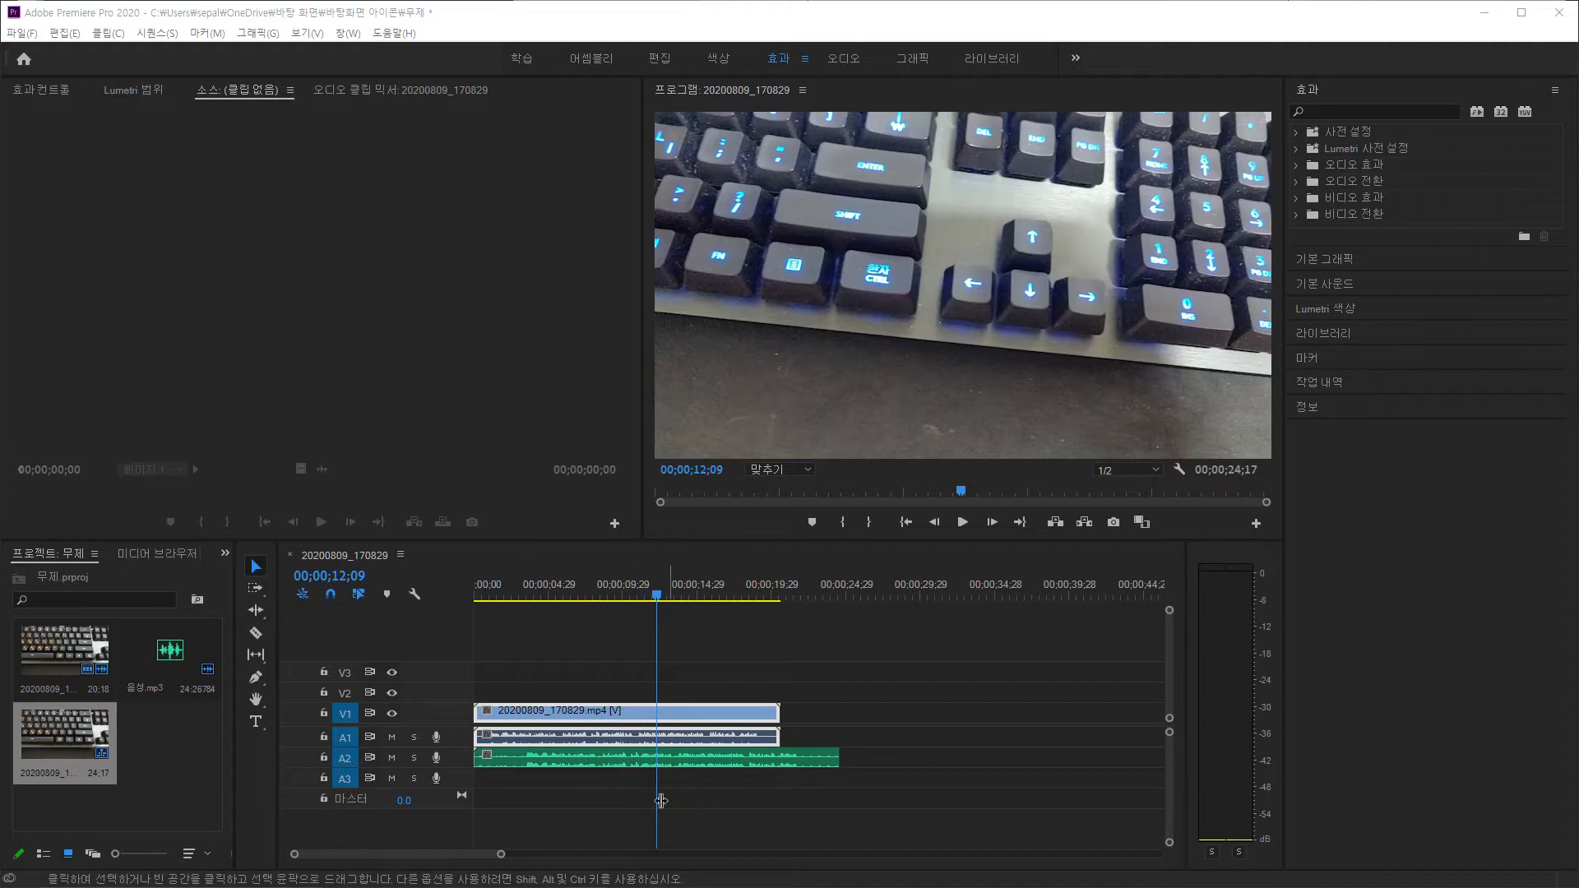
# Step: Play the sequence from 00;00;12;09 to check how the video's sound and the separate audio track line up
pyautogui.click(611, 604)
pyautogui.click(963, 523)
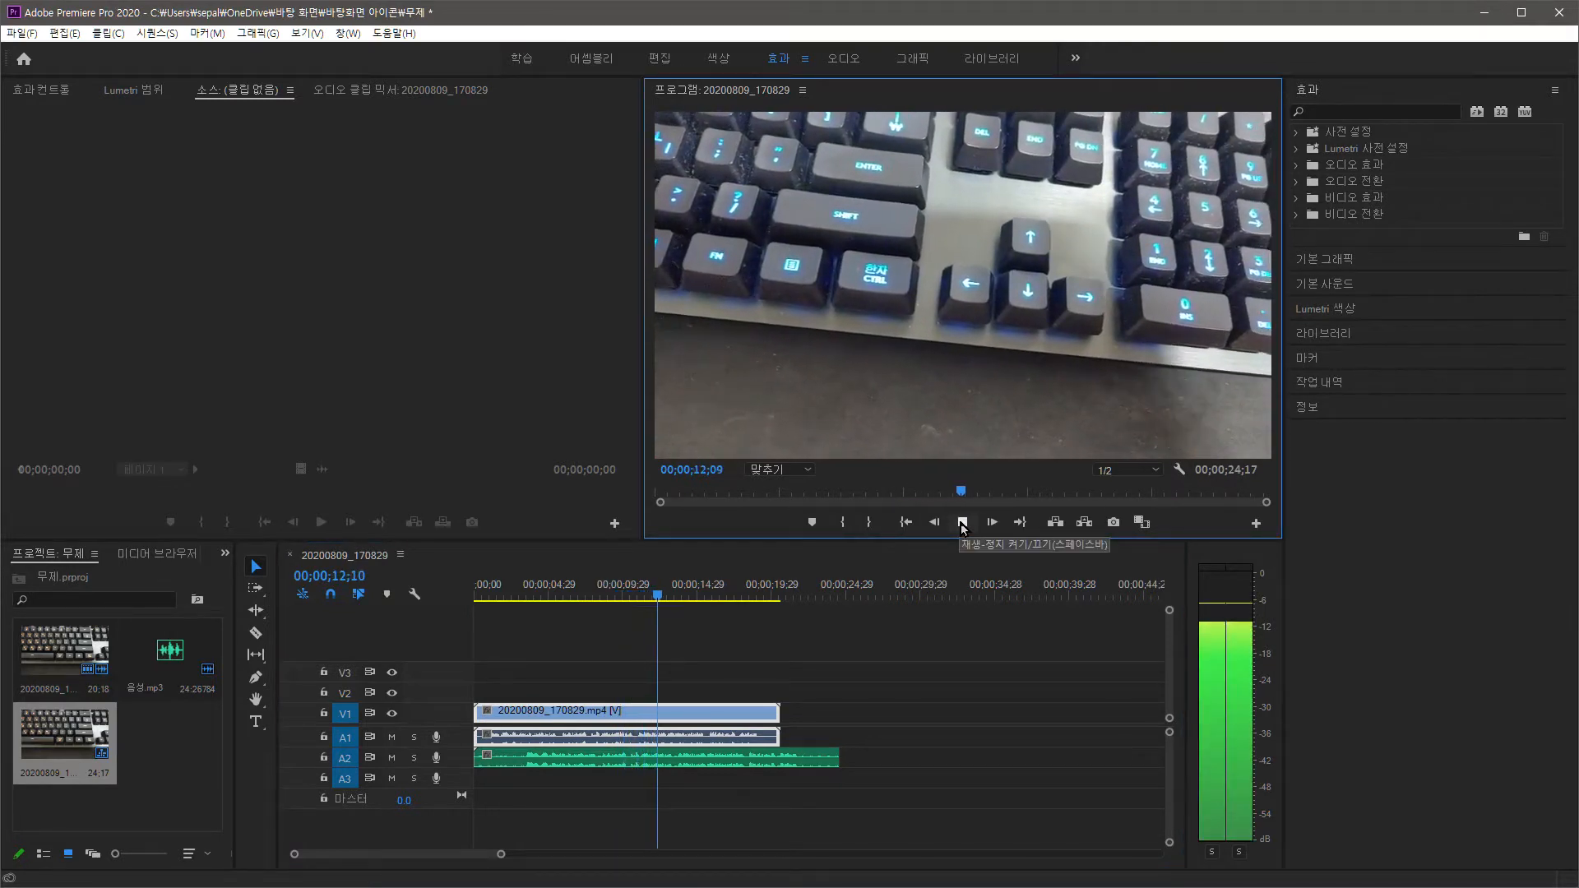
pyautogui.click(963, 524)
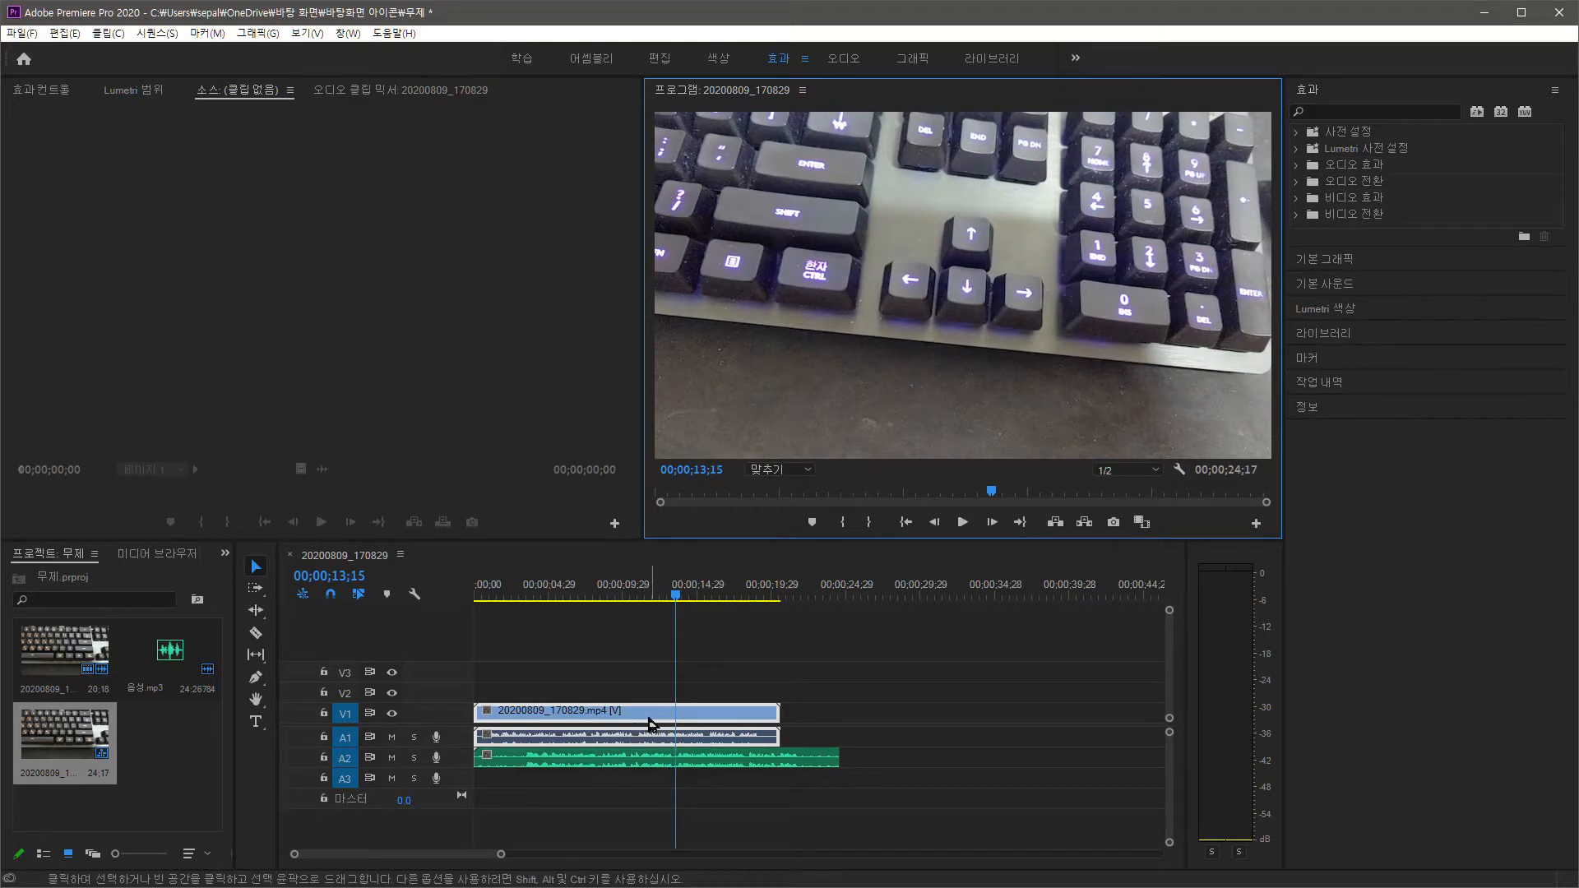
# Step: Synchronize the video clip and the separate audio clip by audio, using track channel 2
pyautogui.click(633, 658)
pyautogui.moveTo(603, 655); pyautogui.dragTo(665, 810)
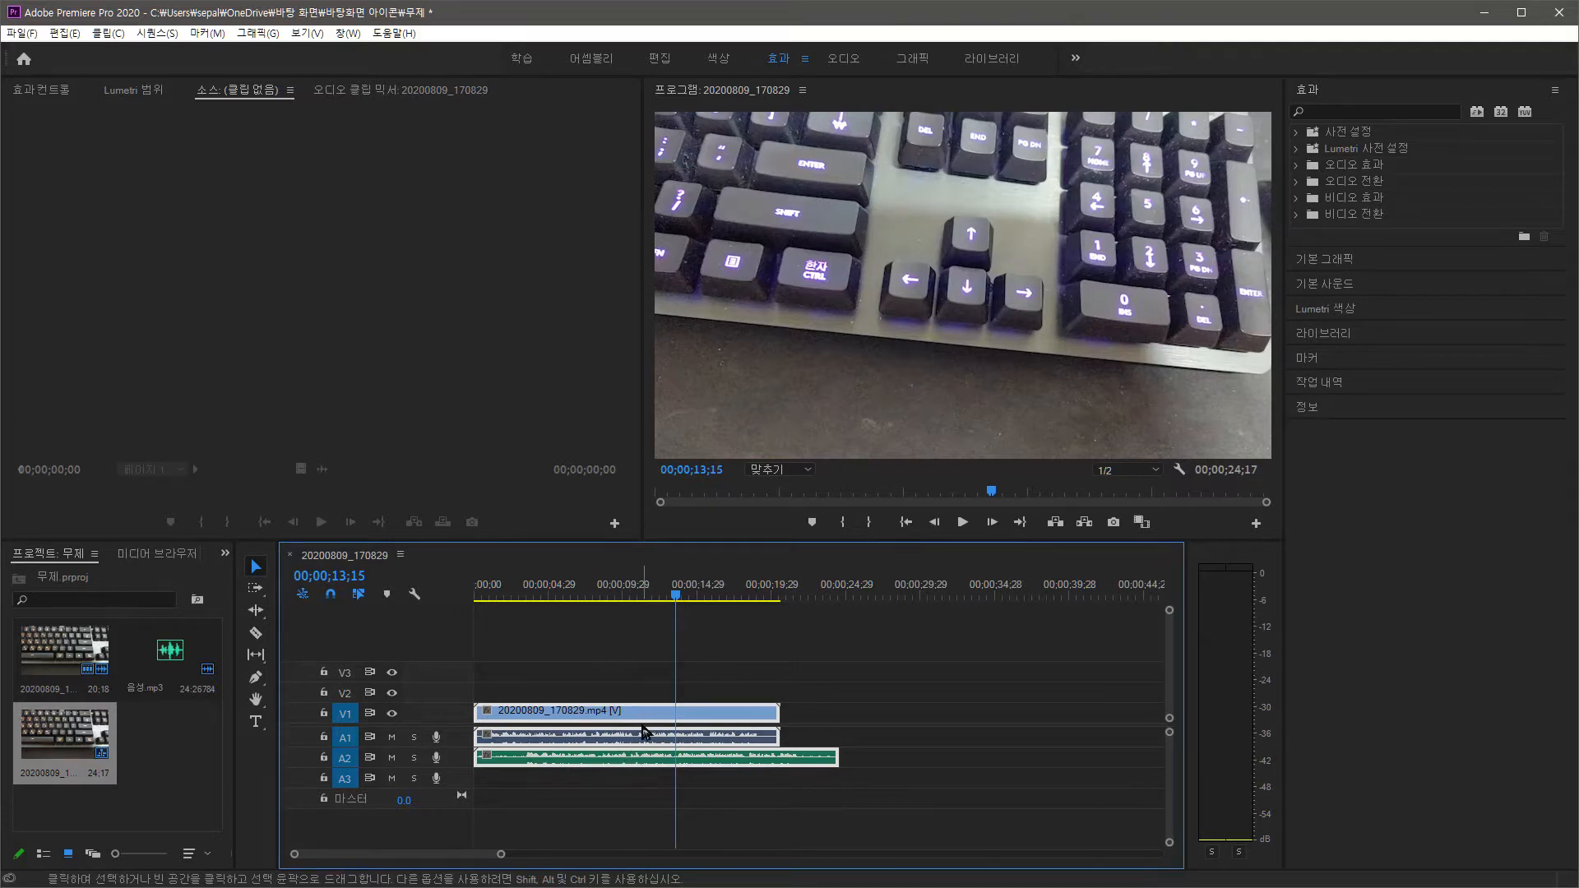
pyautogui.rightClick(648, 709)
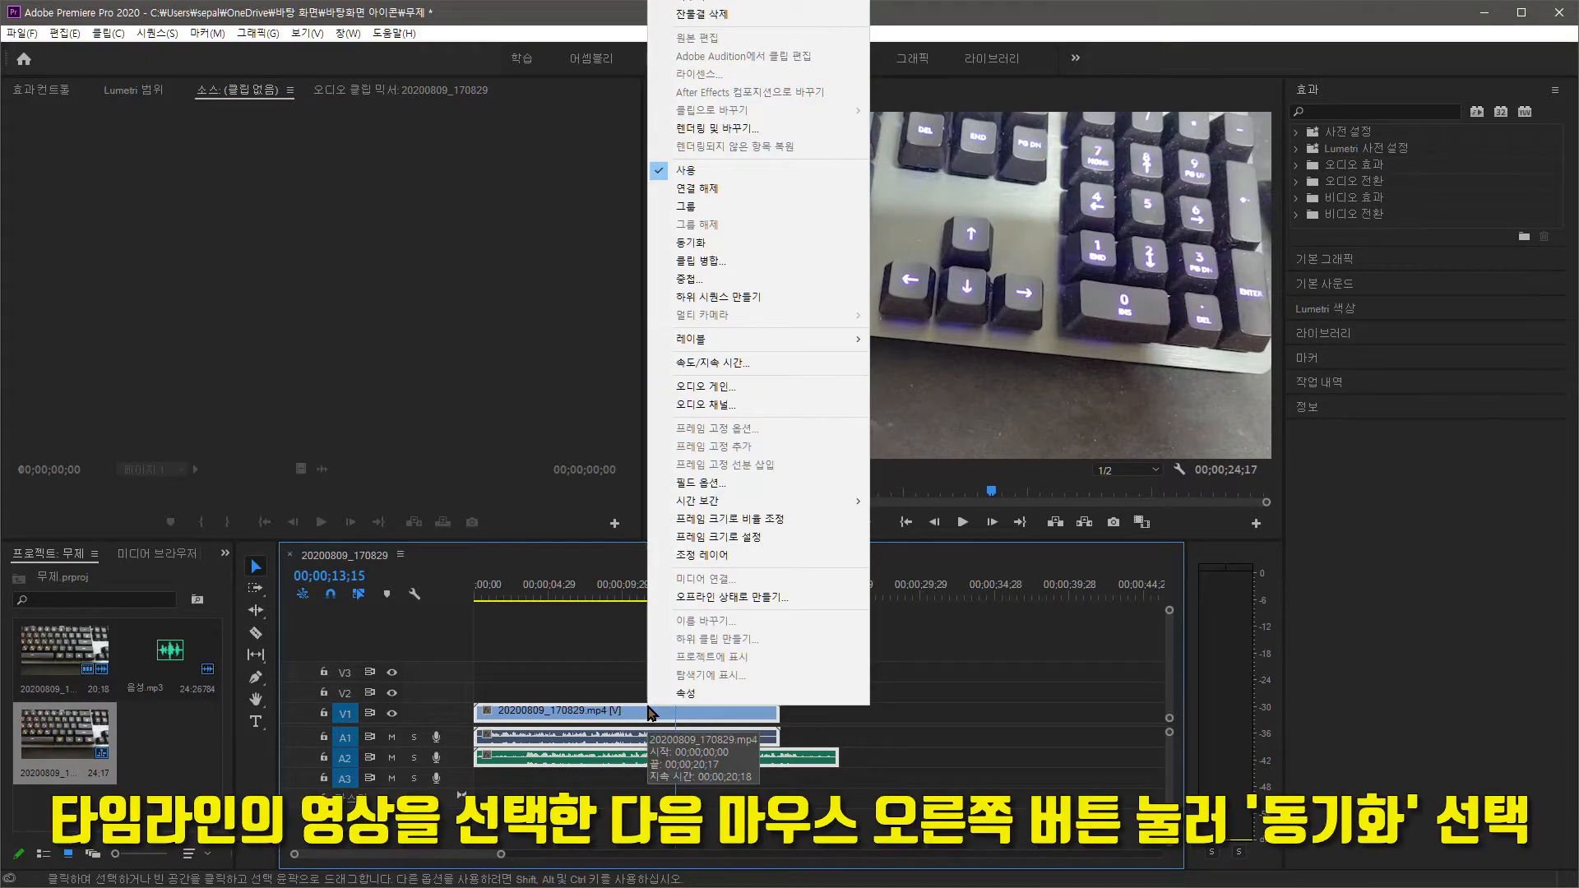
pyautogui.click(708, 251)
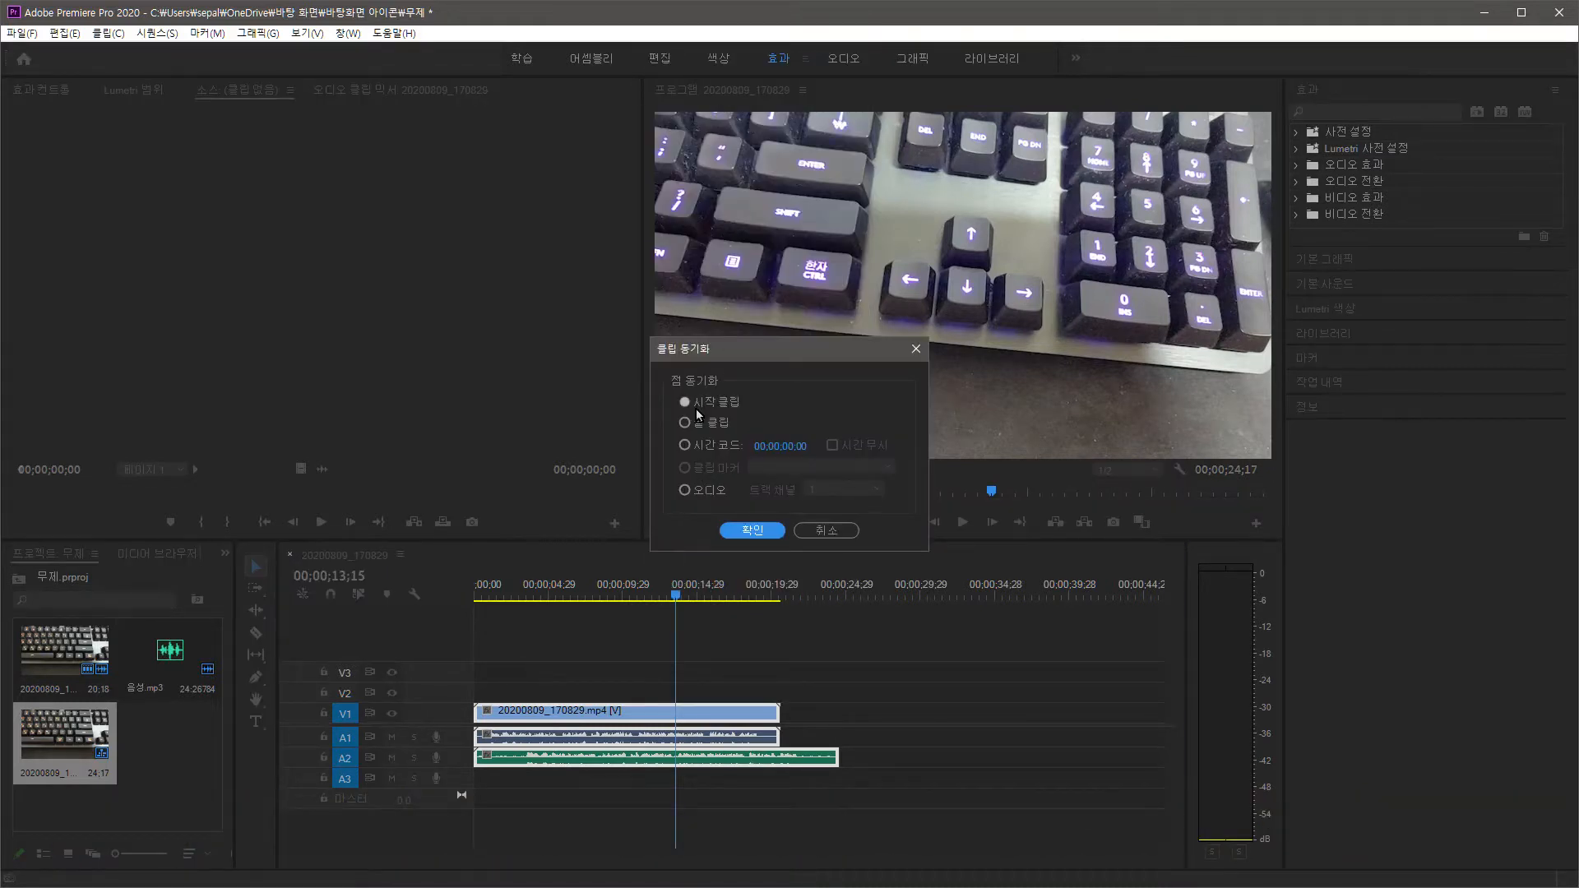
pyautogui.click(687, 492)
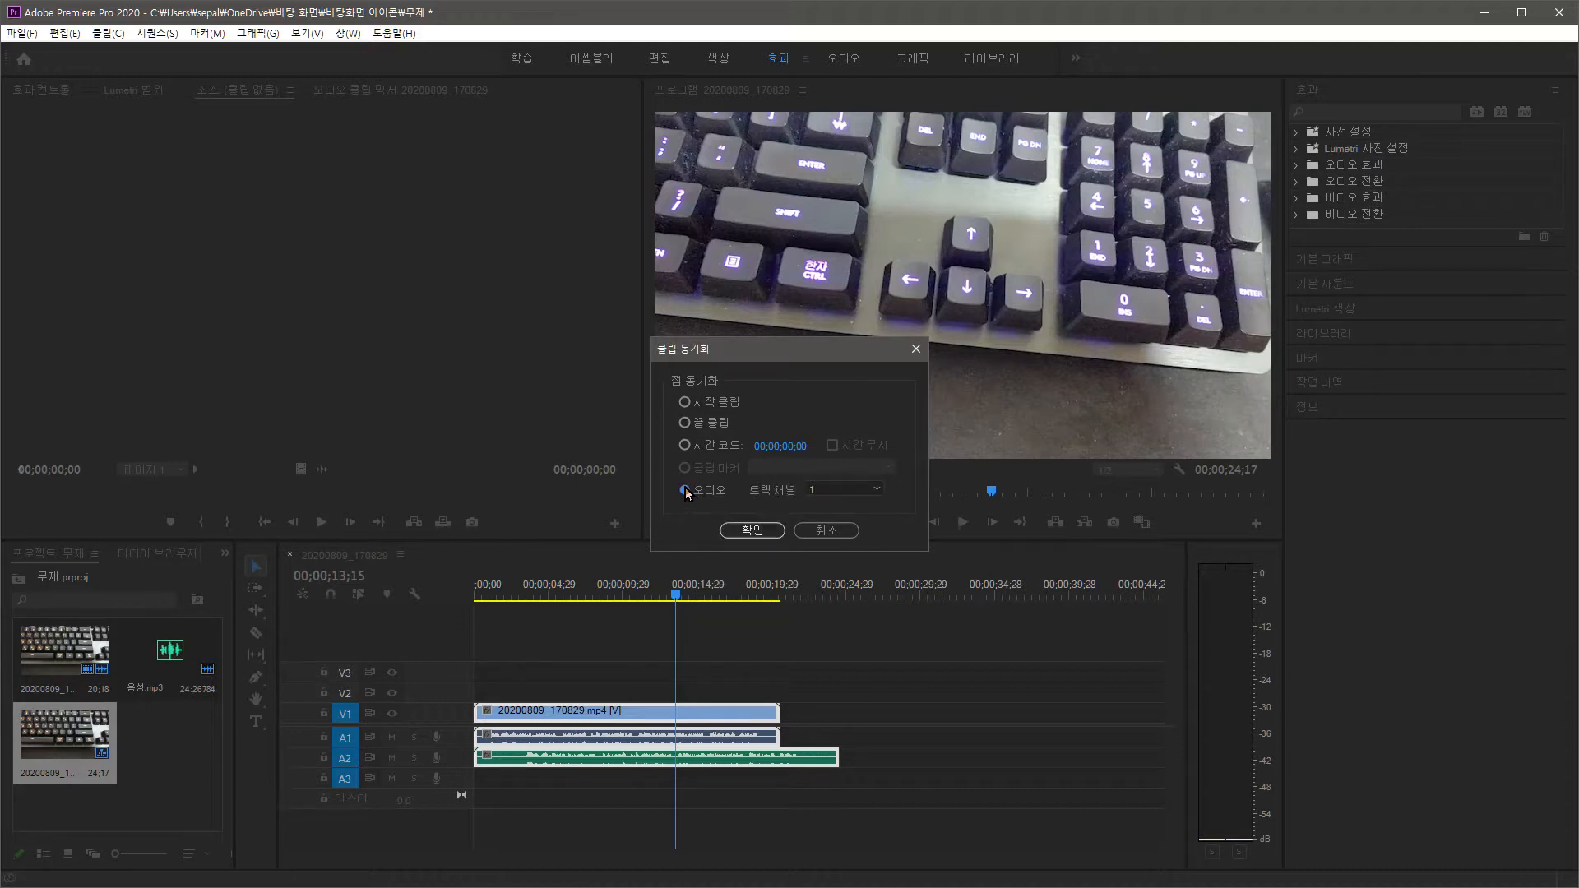
pyautogui.click(806, 491)
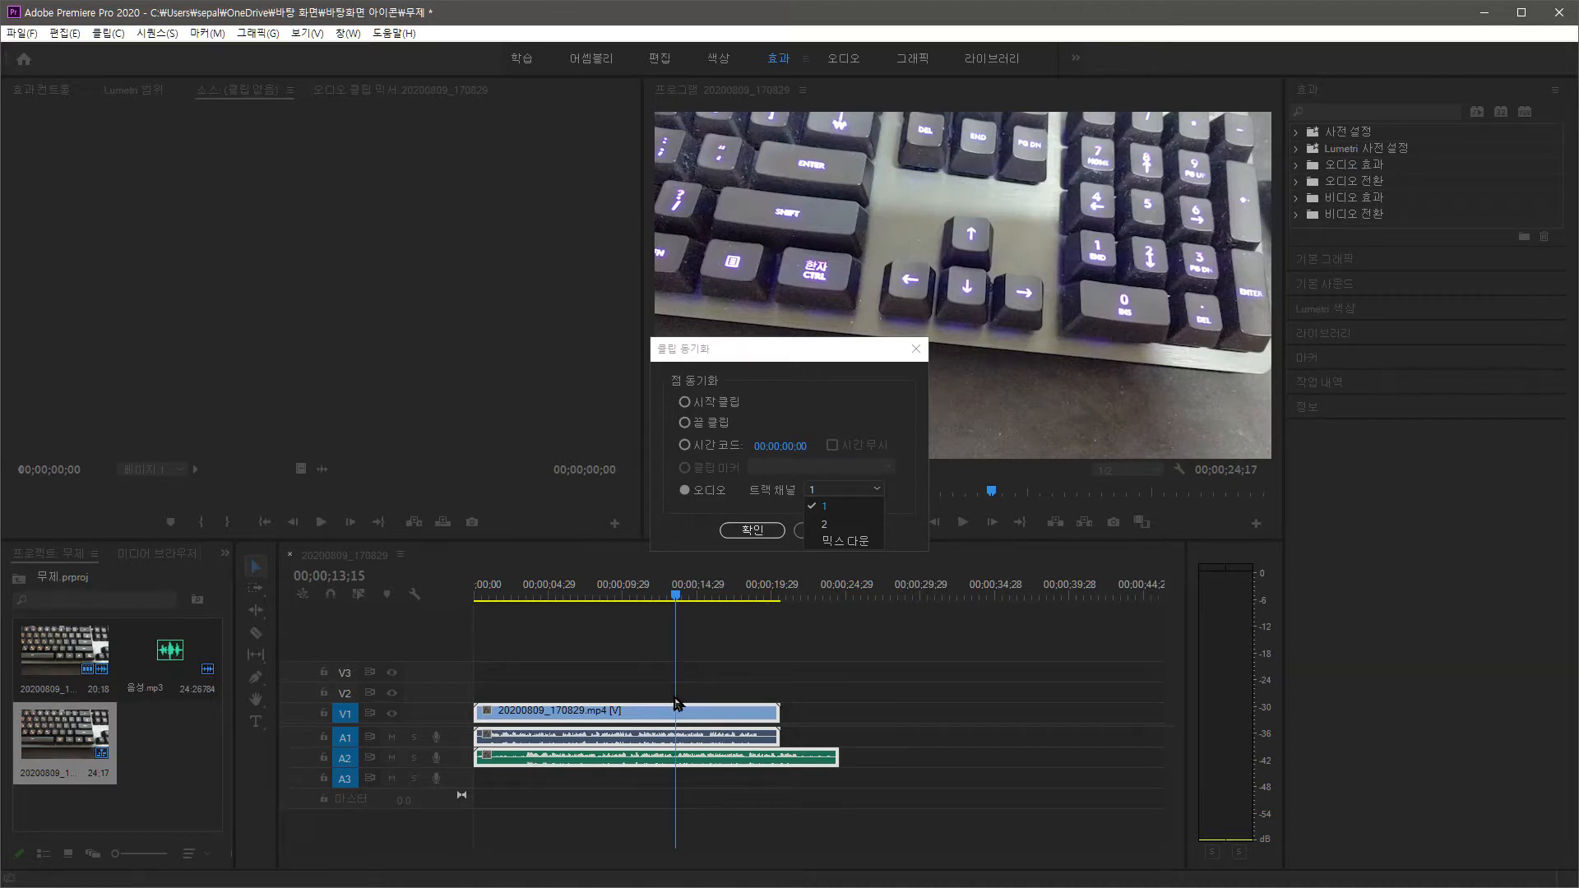
pyautogui.click(834, 525)
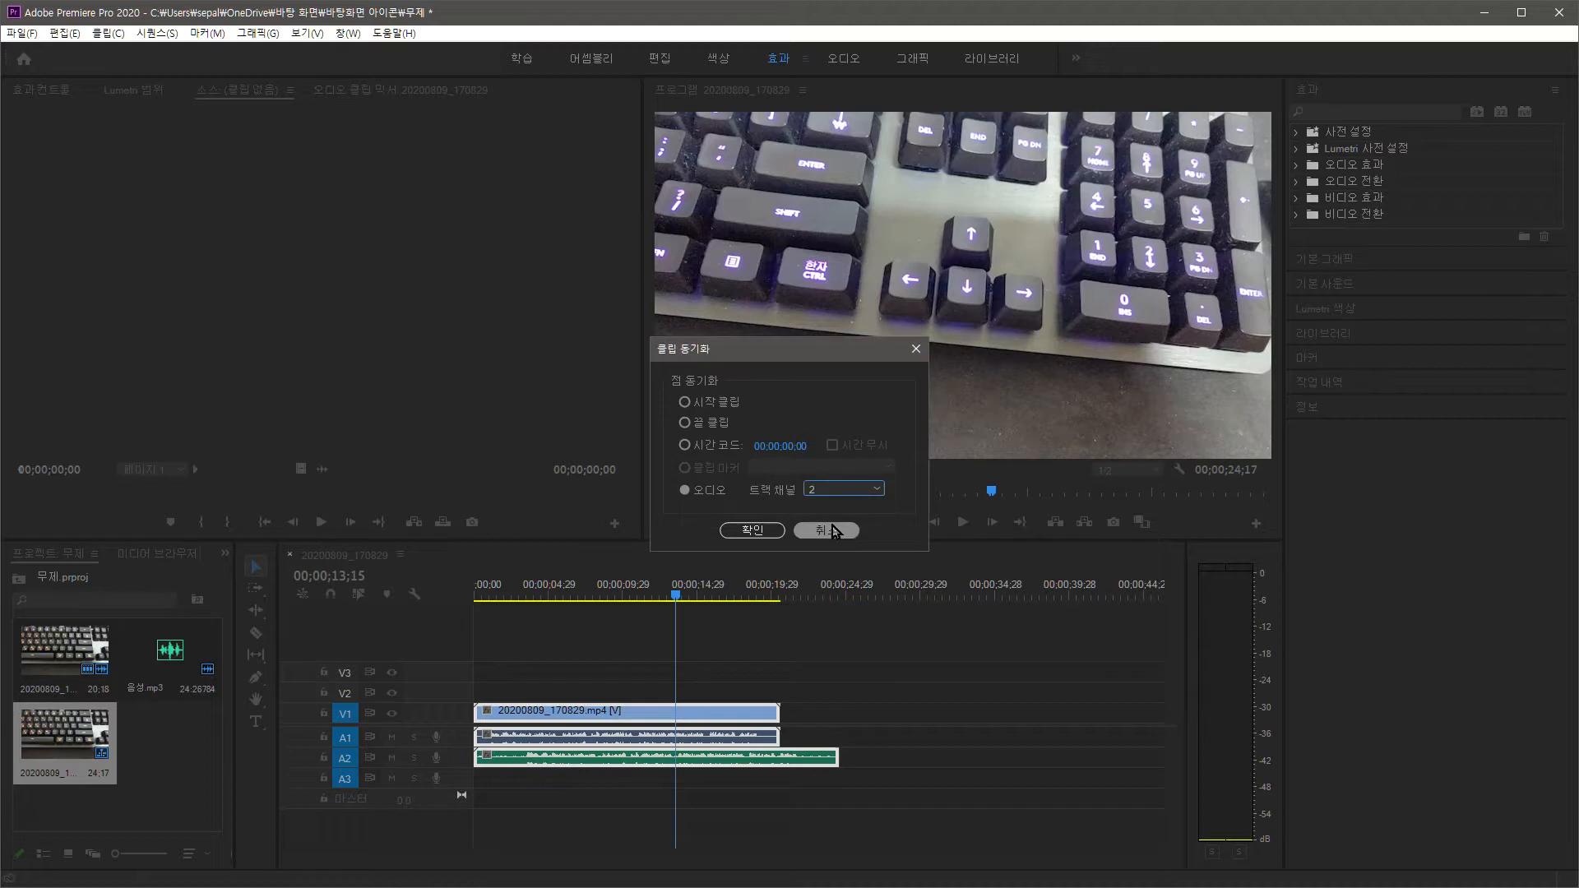
pyautogui.click(752, 536)
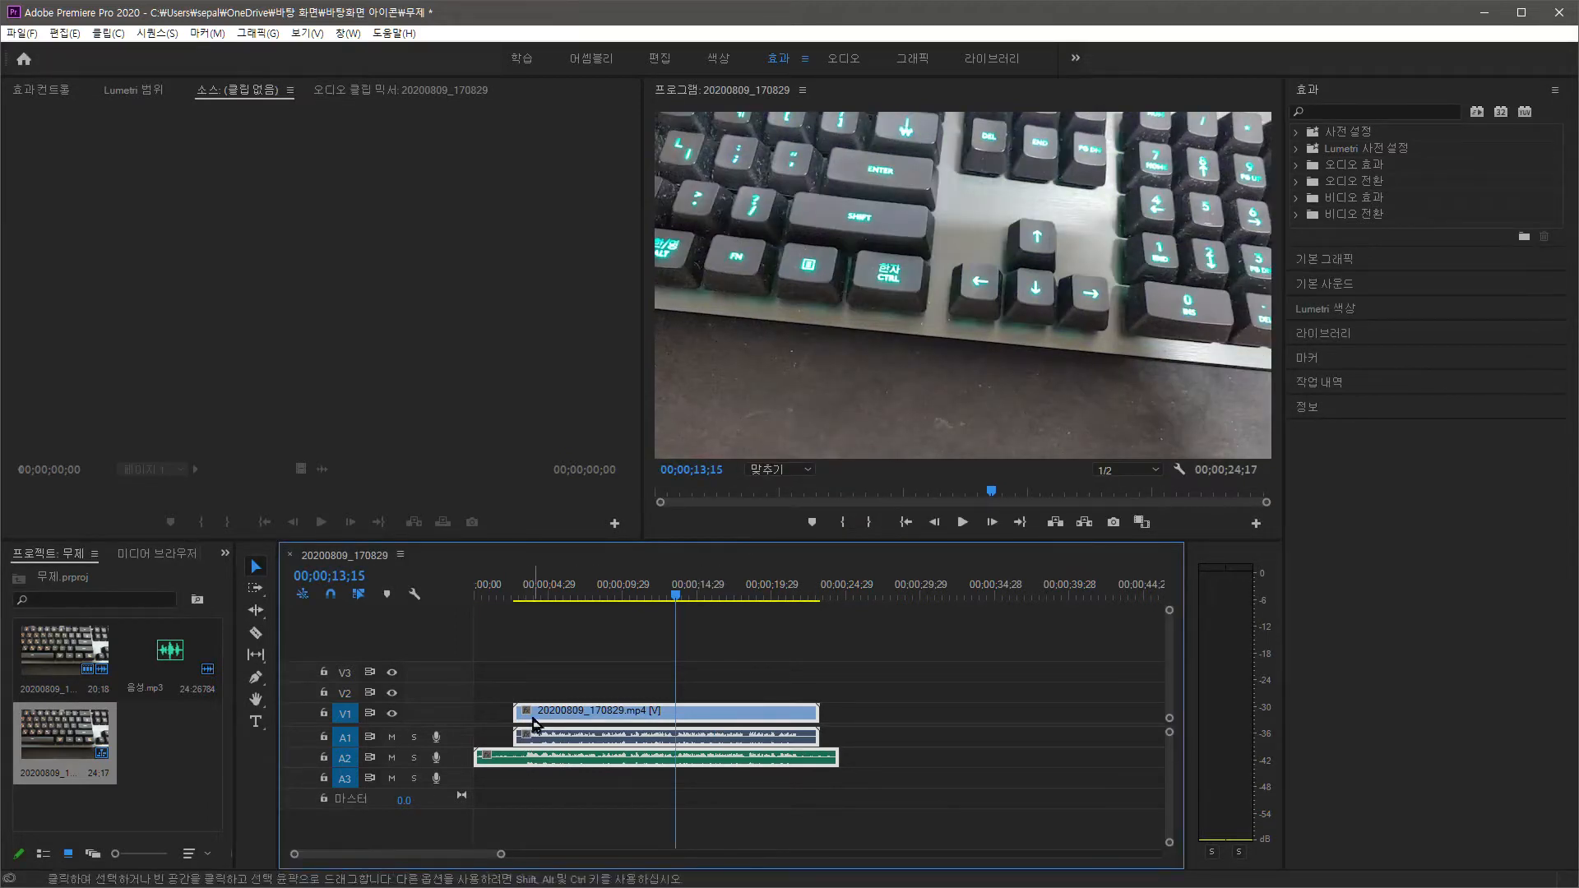
# Step: Play the synchronized clips from near the start of the video to check the audio alignment
pyautogui.moveTo(542, 590); pyautogui.dragTo(534, 590)
pyautogui.press('space')
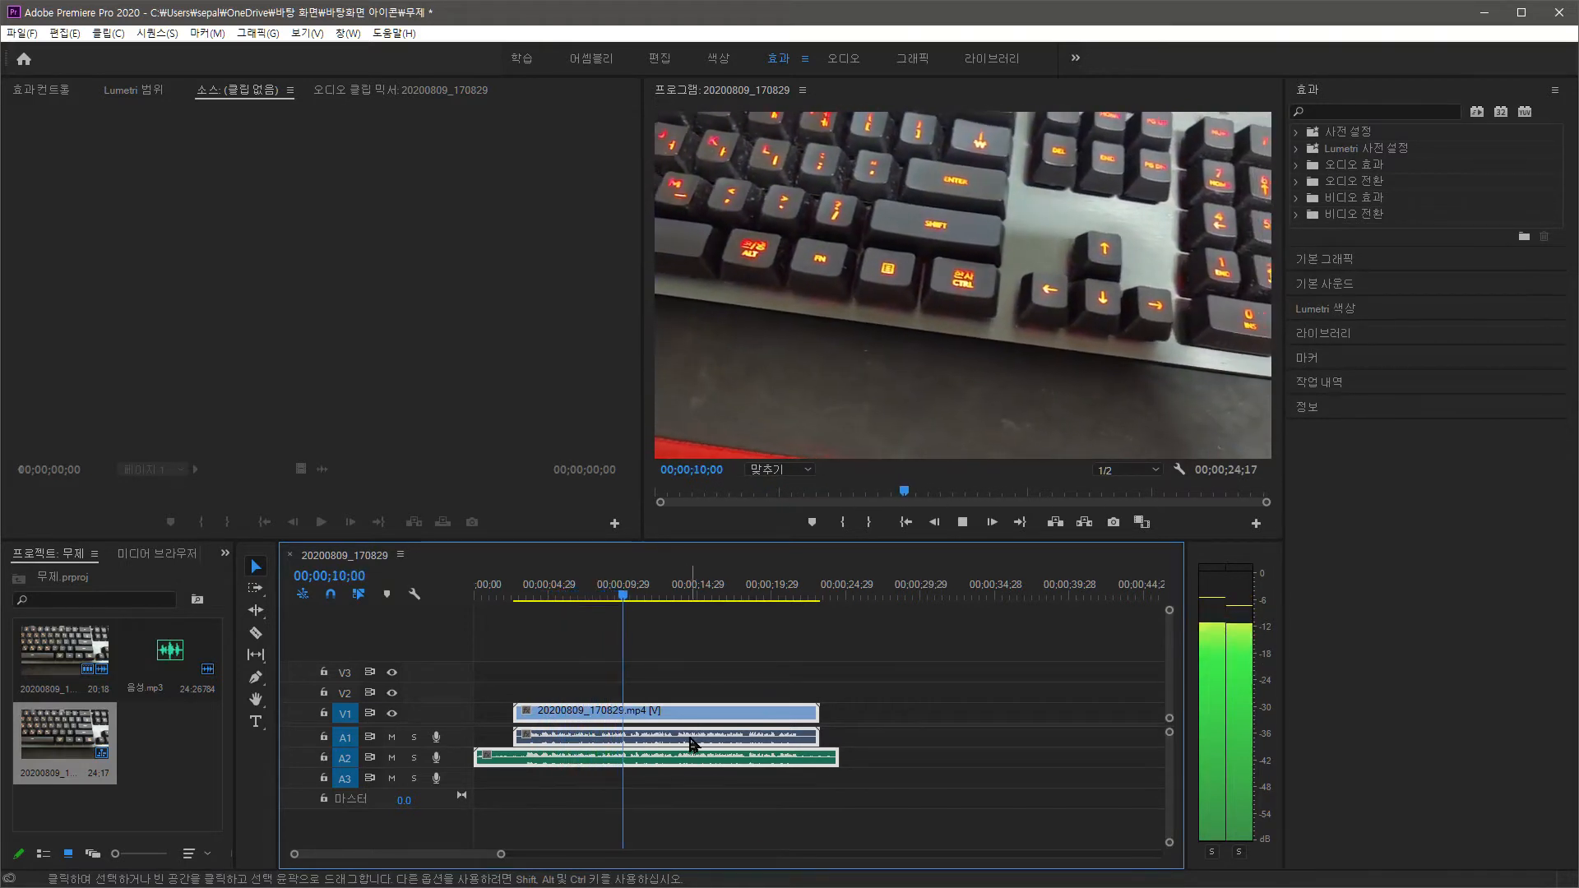
pyautogui.press('space')
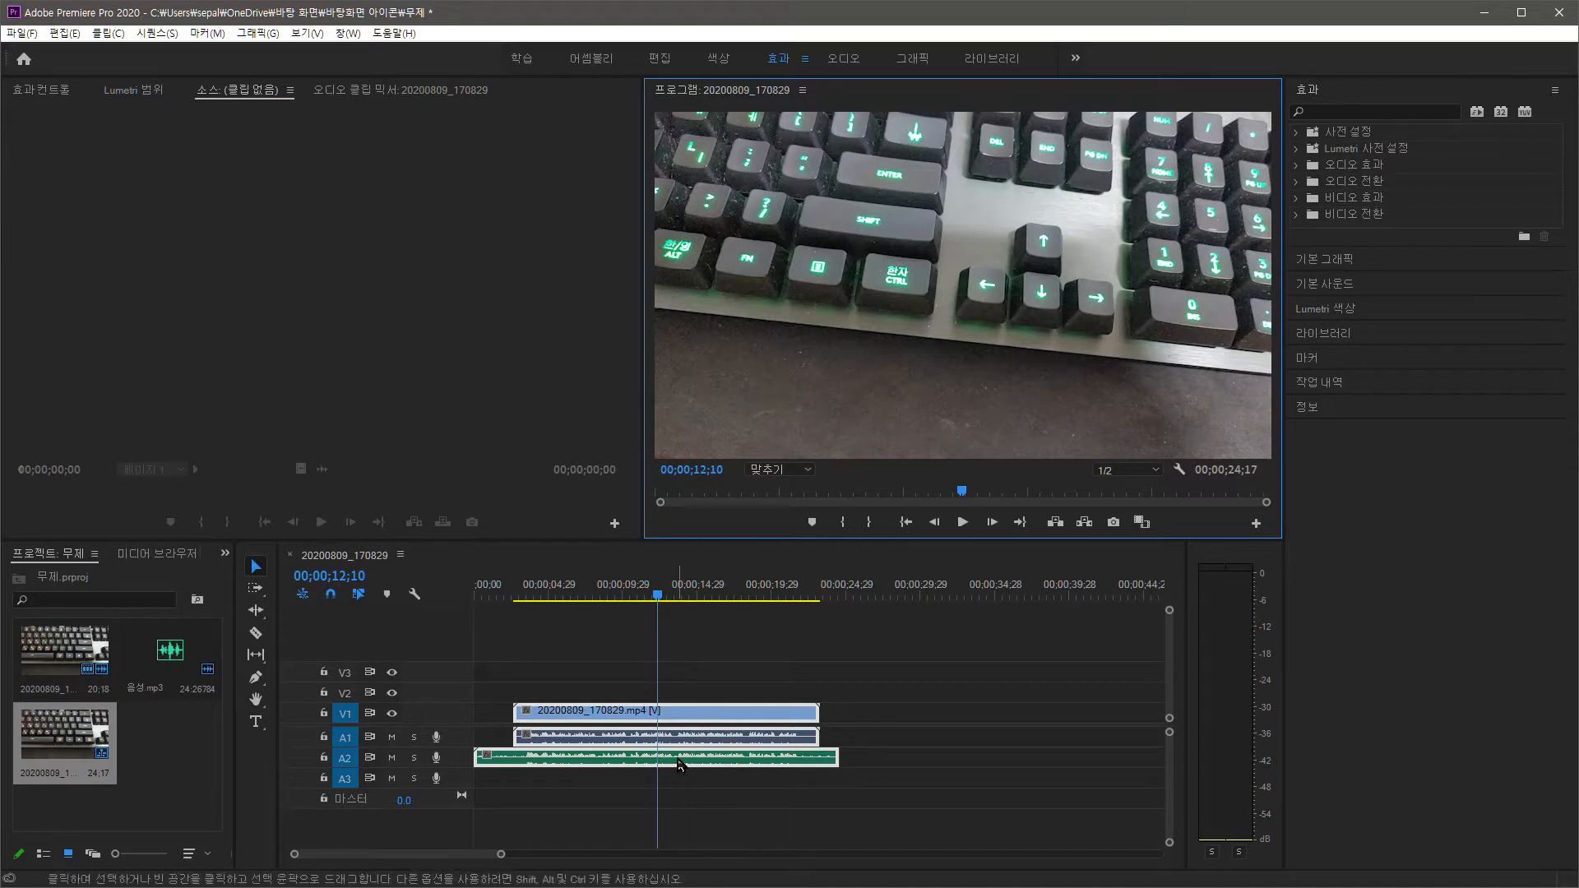
pyautogui.rightClick(646, 714)
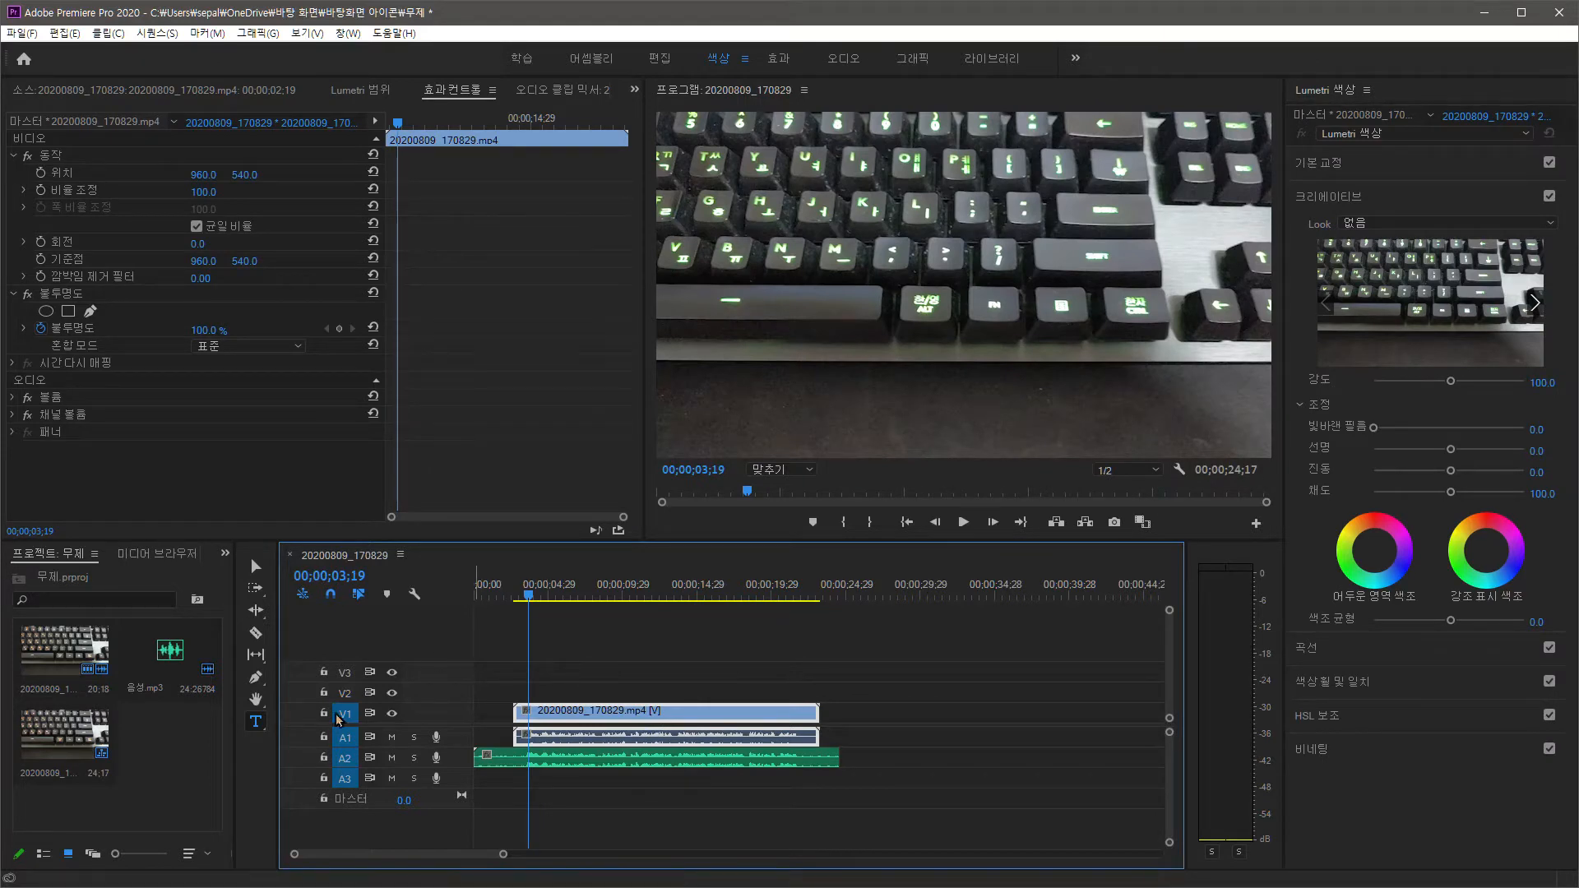
# Step: Add a text caption reading "키보드 너무 좋아!!" over the video at 00;00;03;19
pyautogui.click(260, 722)
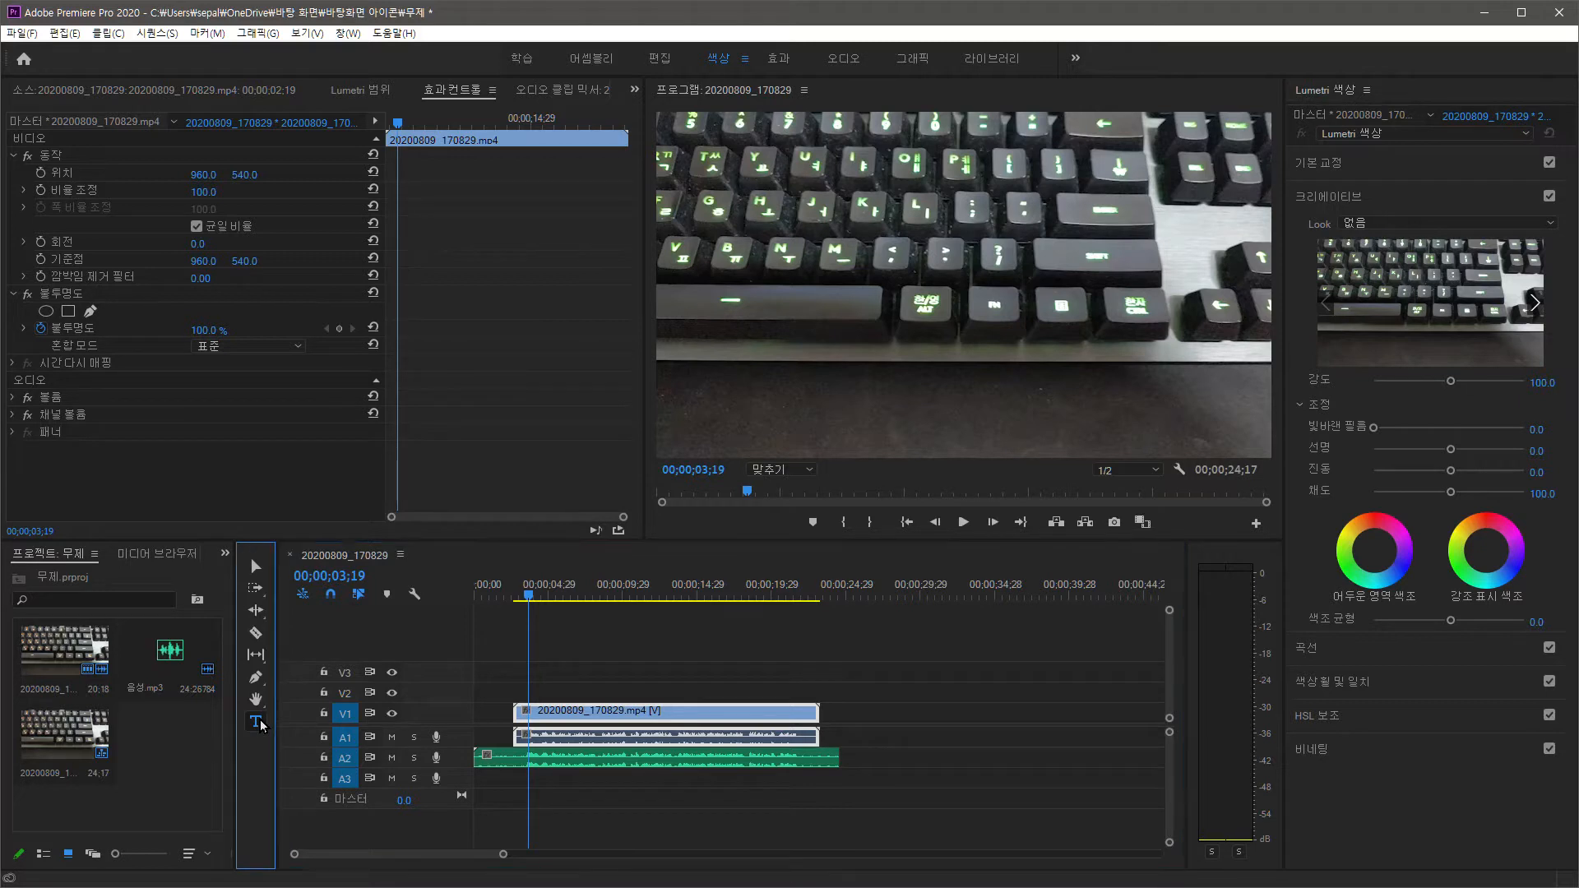
pyautogui.click(777, 331)
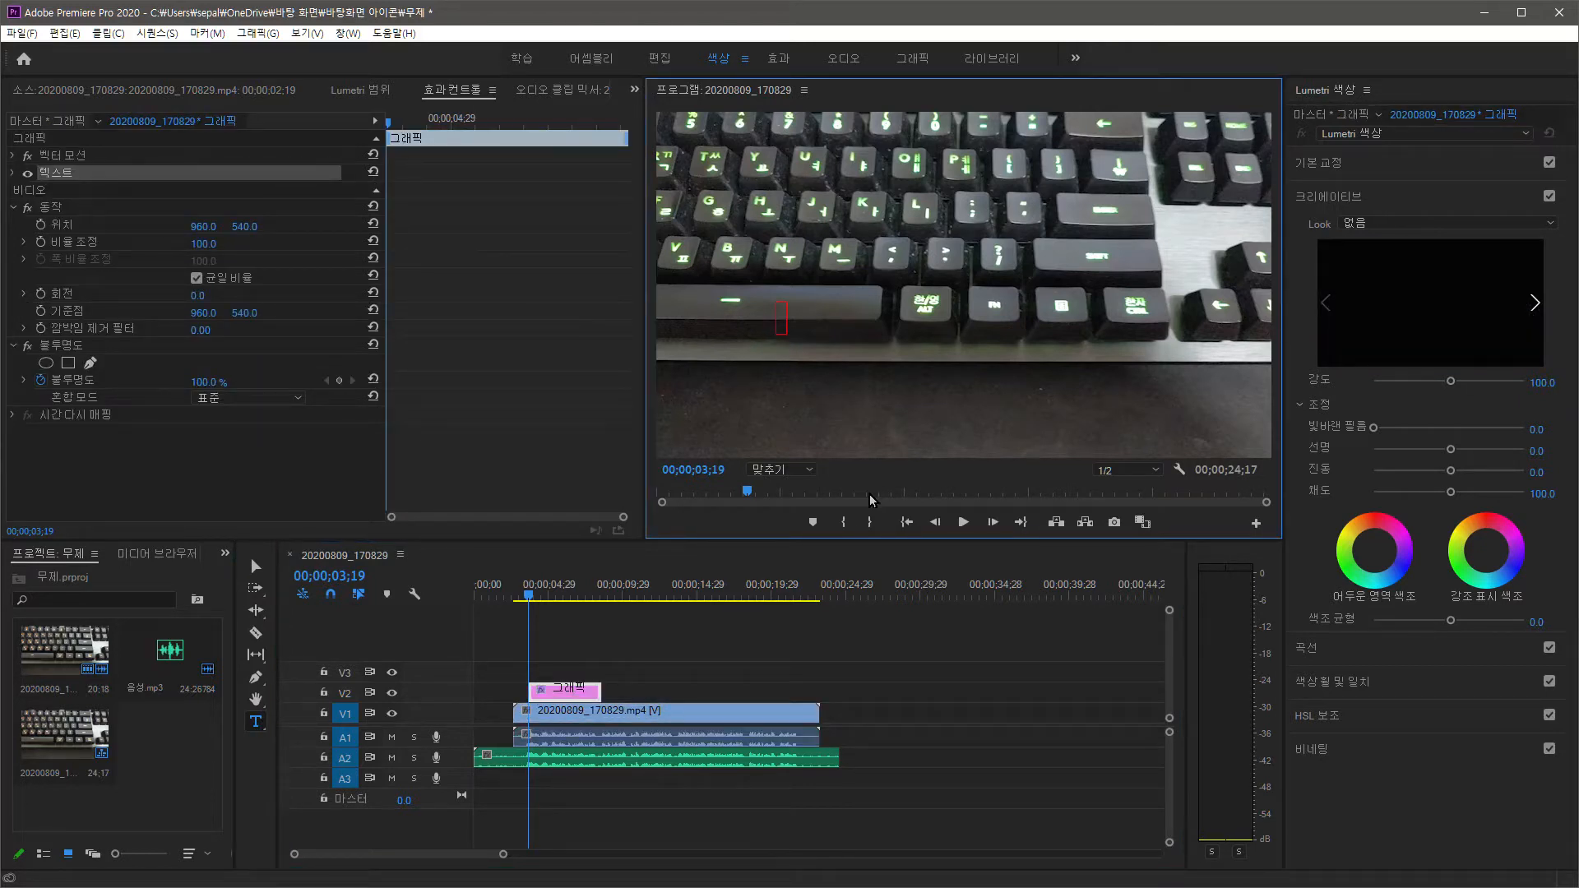
pyautogui.write('zl')
pyautogui.press('BackSpace')
pyautogui.press('BackSpace')
pyautogui.write('키보드')
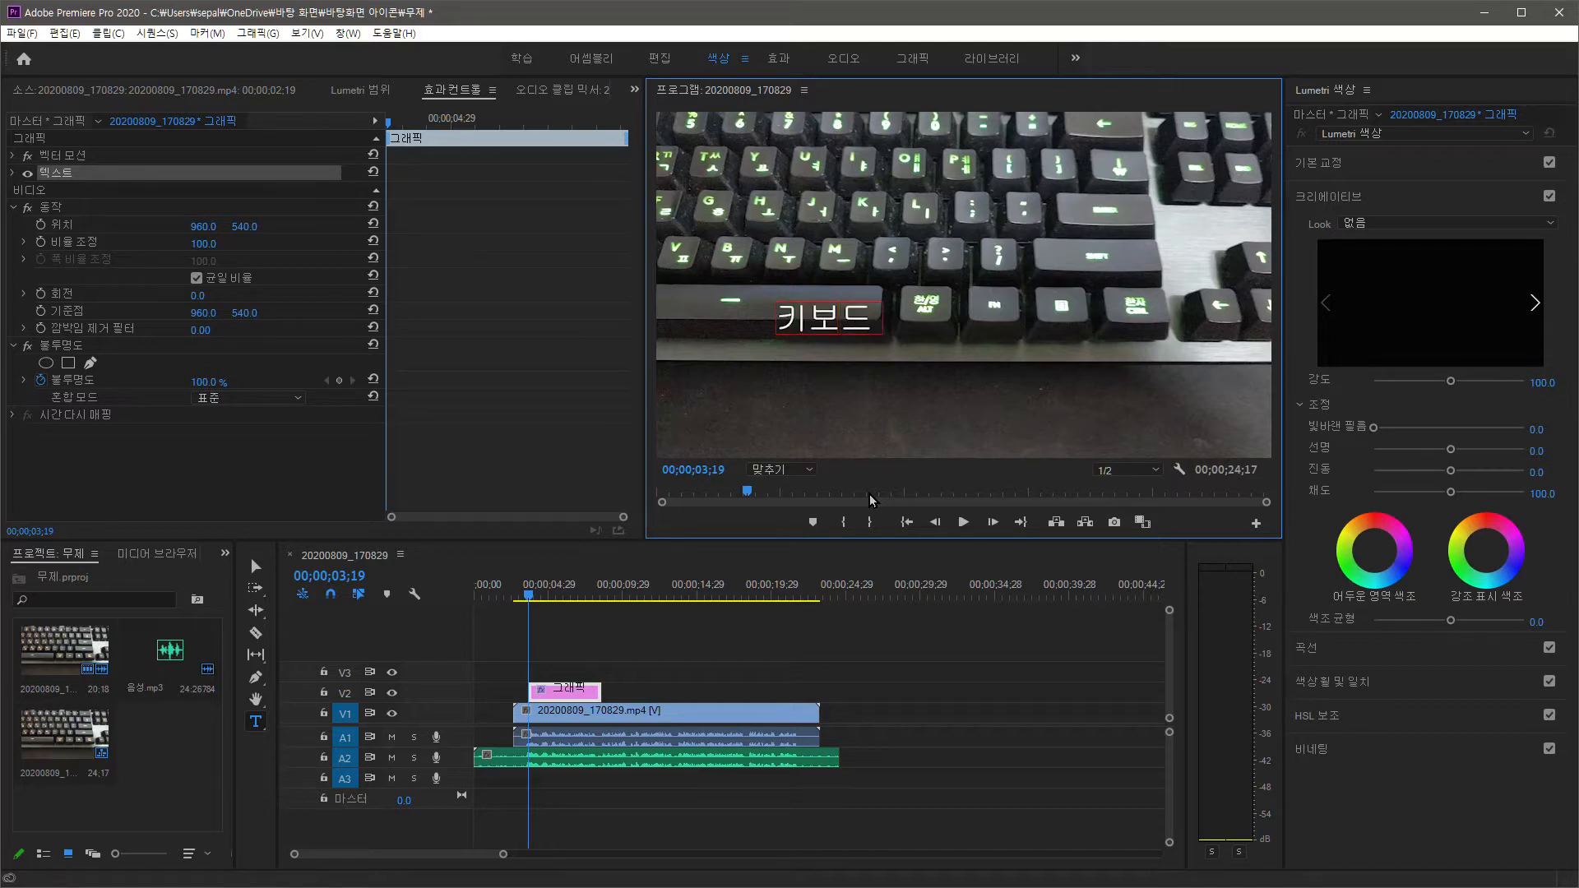
pyautogui.write(' 너무 좋아!!')
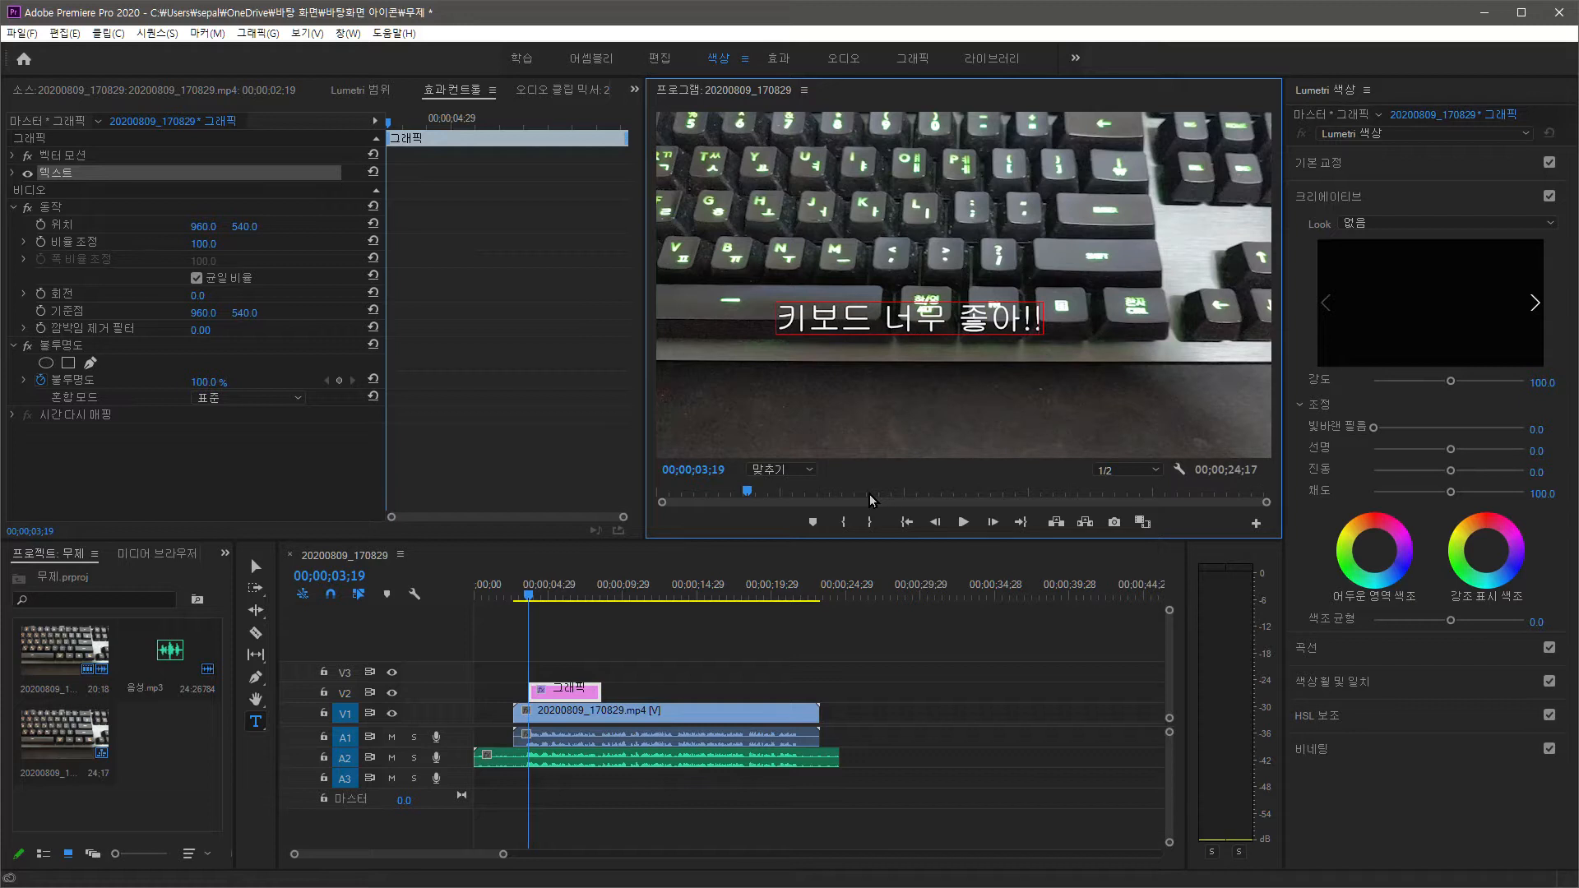
# Step: Finish the text entry and move the caption up and to the right, over the keys beside the space bar
pyautogui.press('Escape')
pyautogui.moveTo(893, 327); pyautogui.dragTo(956, 292)
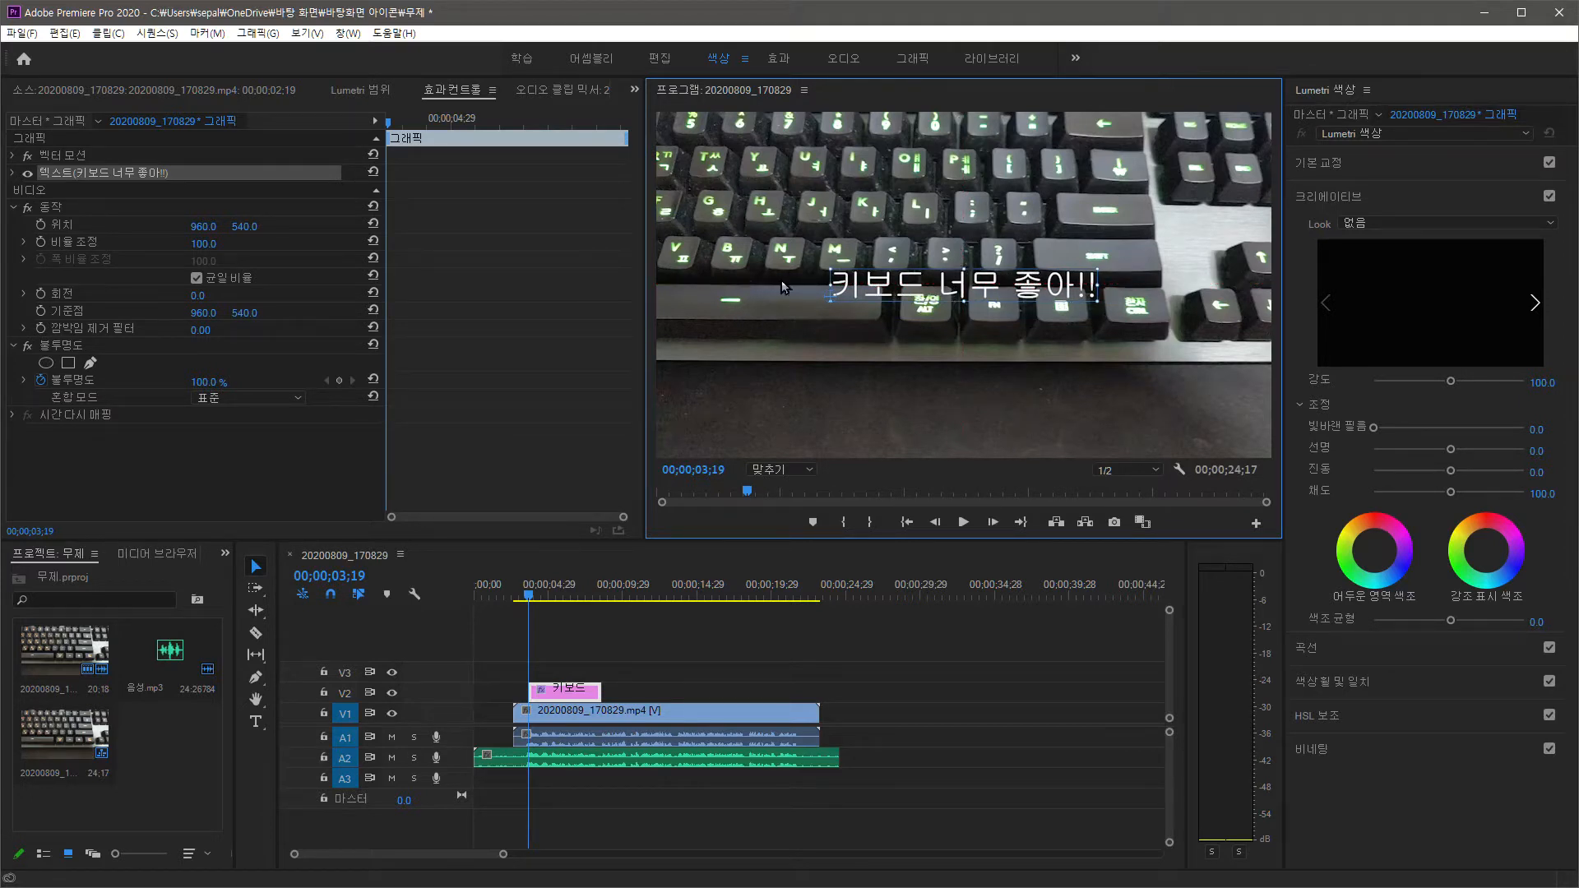
pyautogui.moveTo(915, 290); pyautogui.dragTo(916, 290)
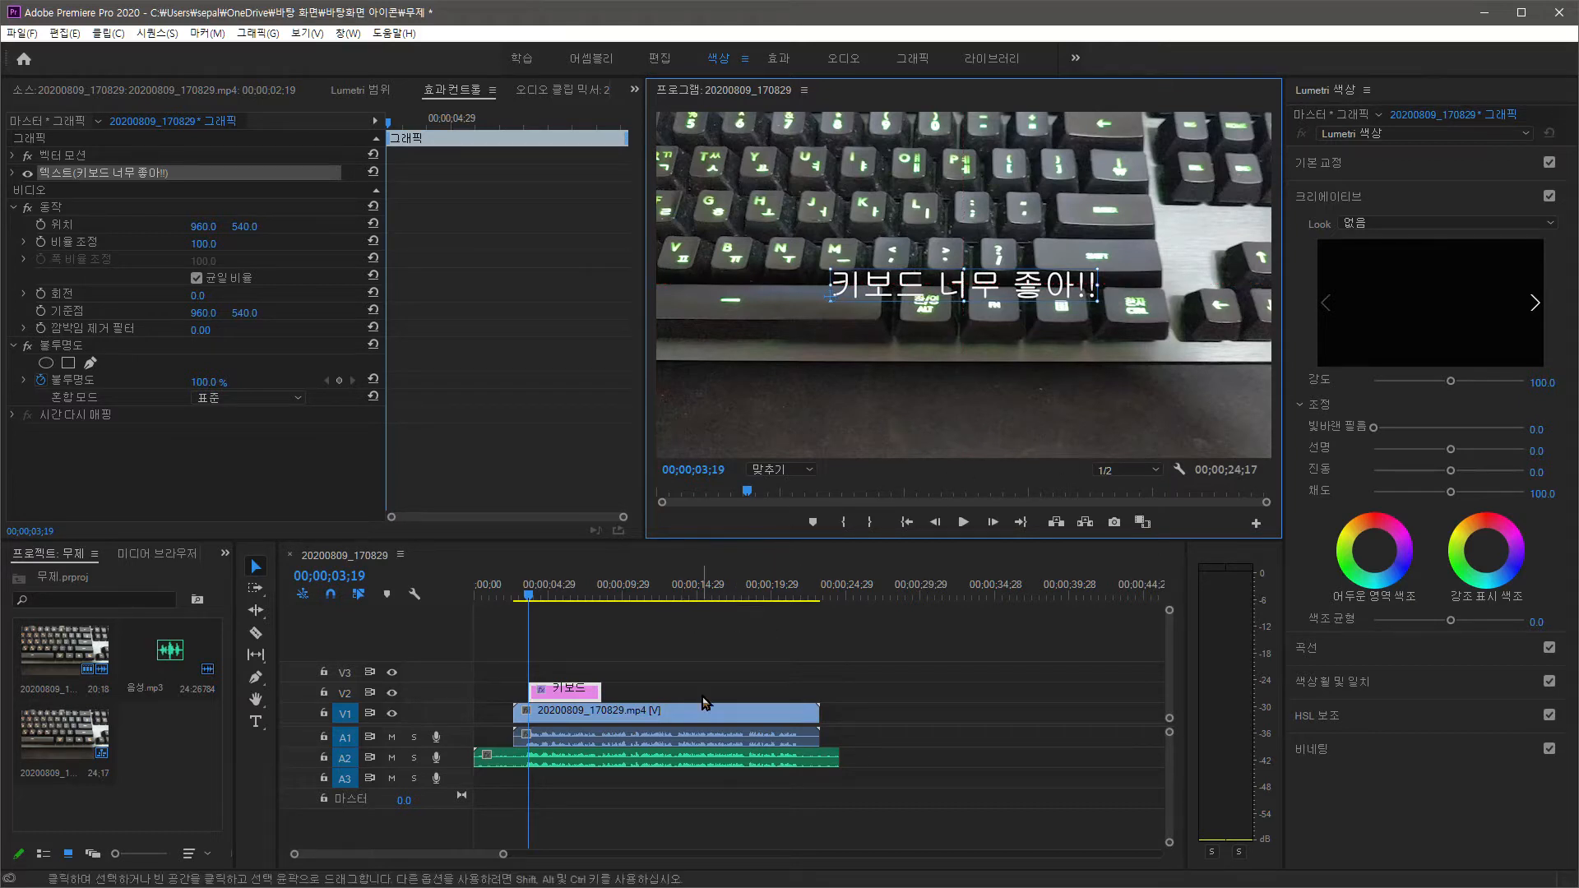
# Step: Duplicate the caption clip further along V2 so that the copy starts at 00;00;10;29
pyautogui.click(579, 693)
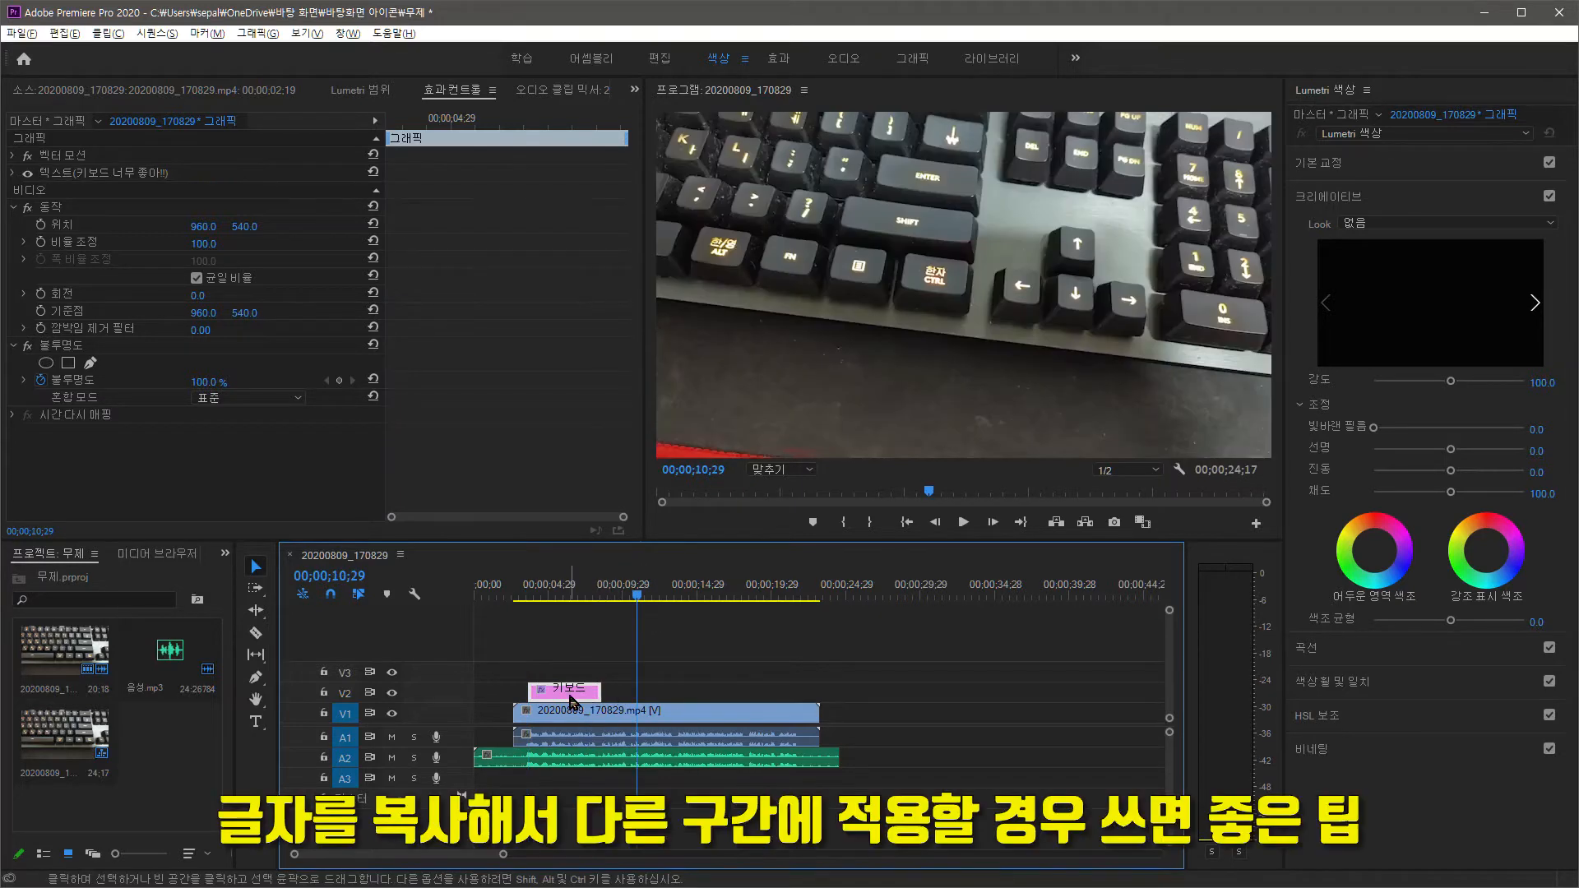
pyautogui.moveTo(571, 700); pyautogui.dragTo(674, 699)
pyautogui.click(655, 692)
# Step: Change the duplicated caption's text at 00;00;13;02 to "키보드는 너무 좋아!!"
pyautogui.click(668, 594)
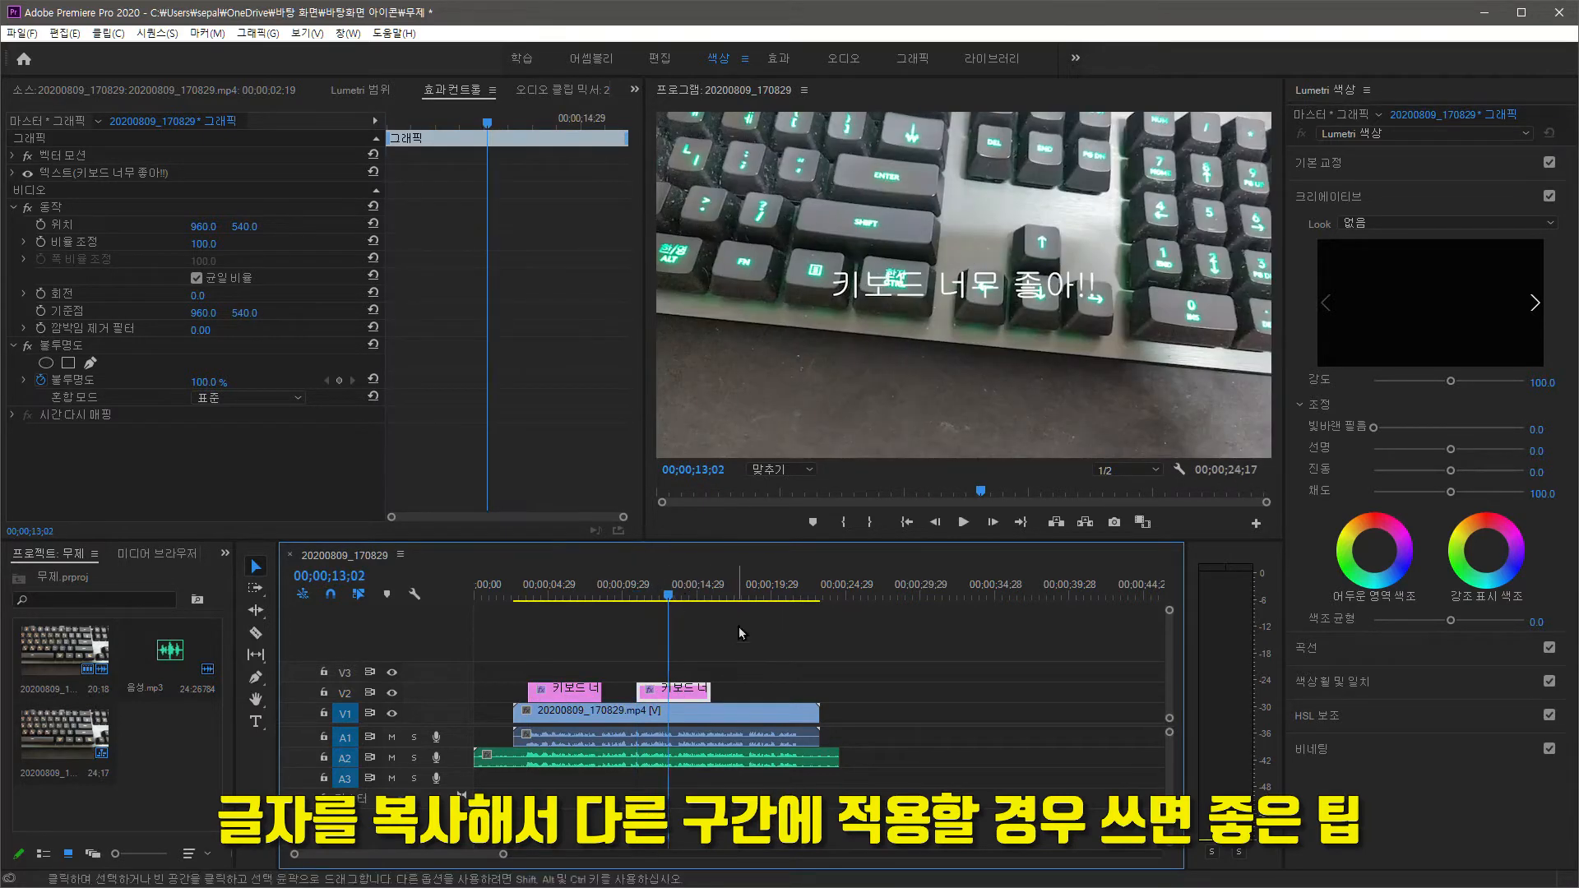
pyautogui.press('t')
pyautogui.click(868, 282)
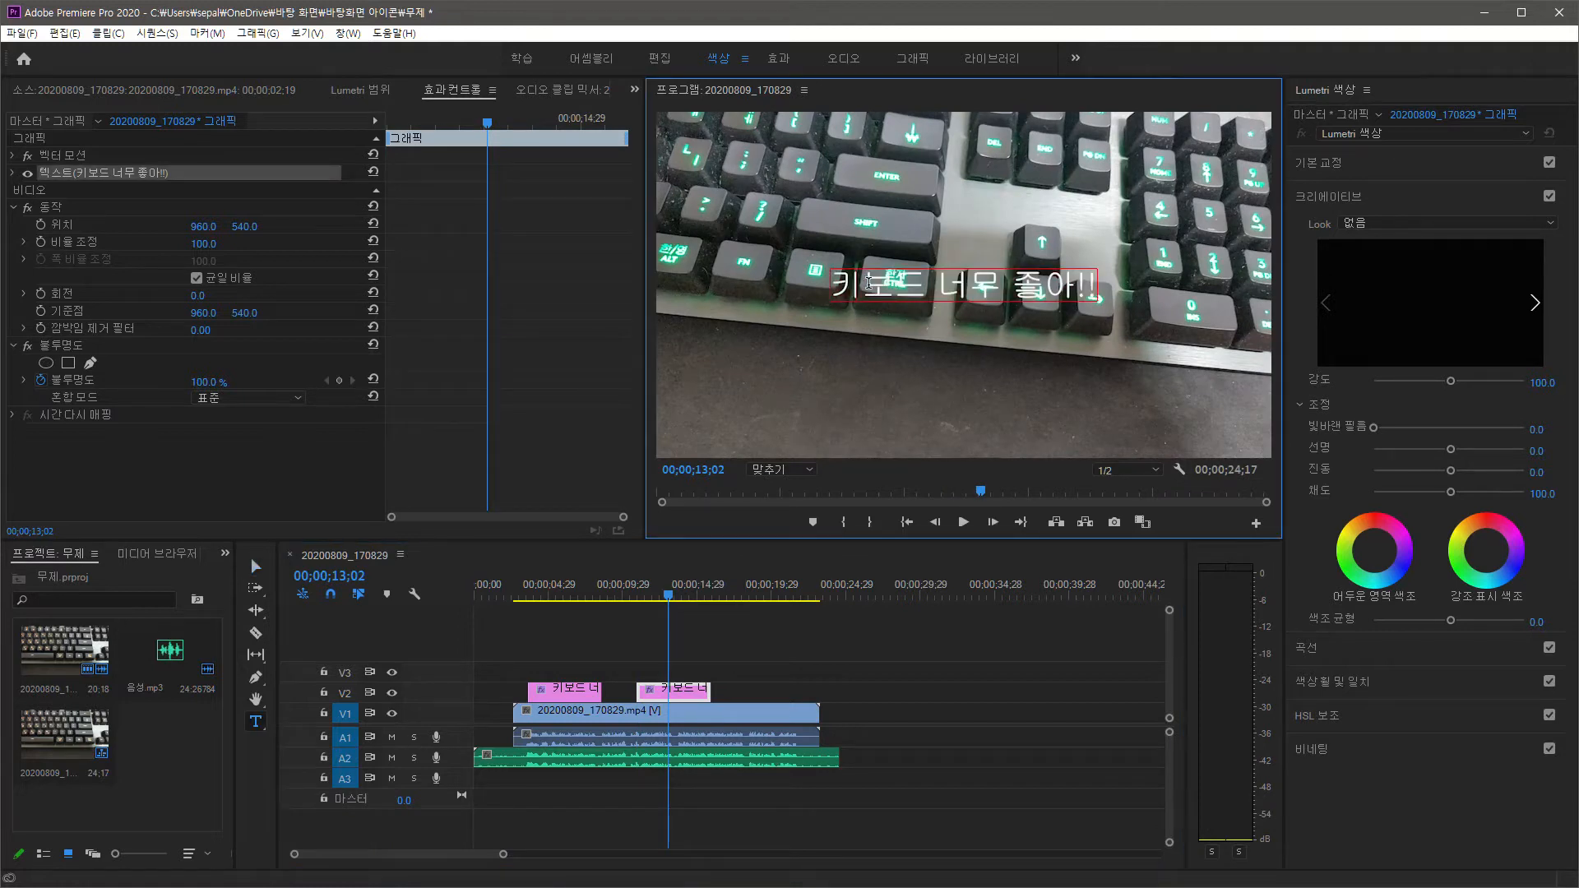
pyautogui.hotkey('ctrl', 'a')
pyautogui.write('키보드는 너무 좋아!!')
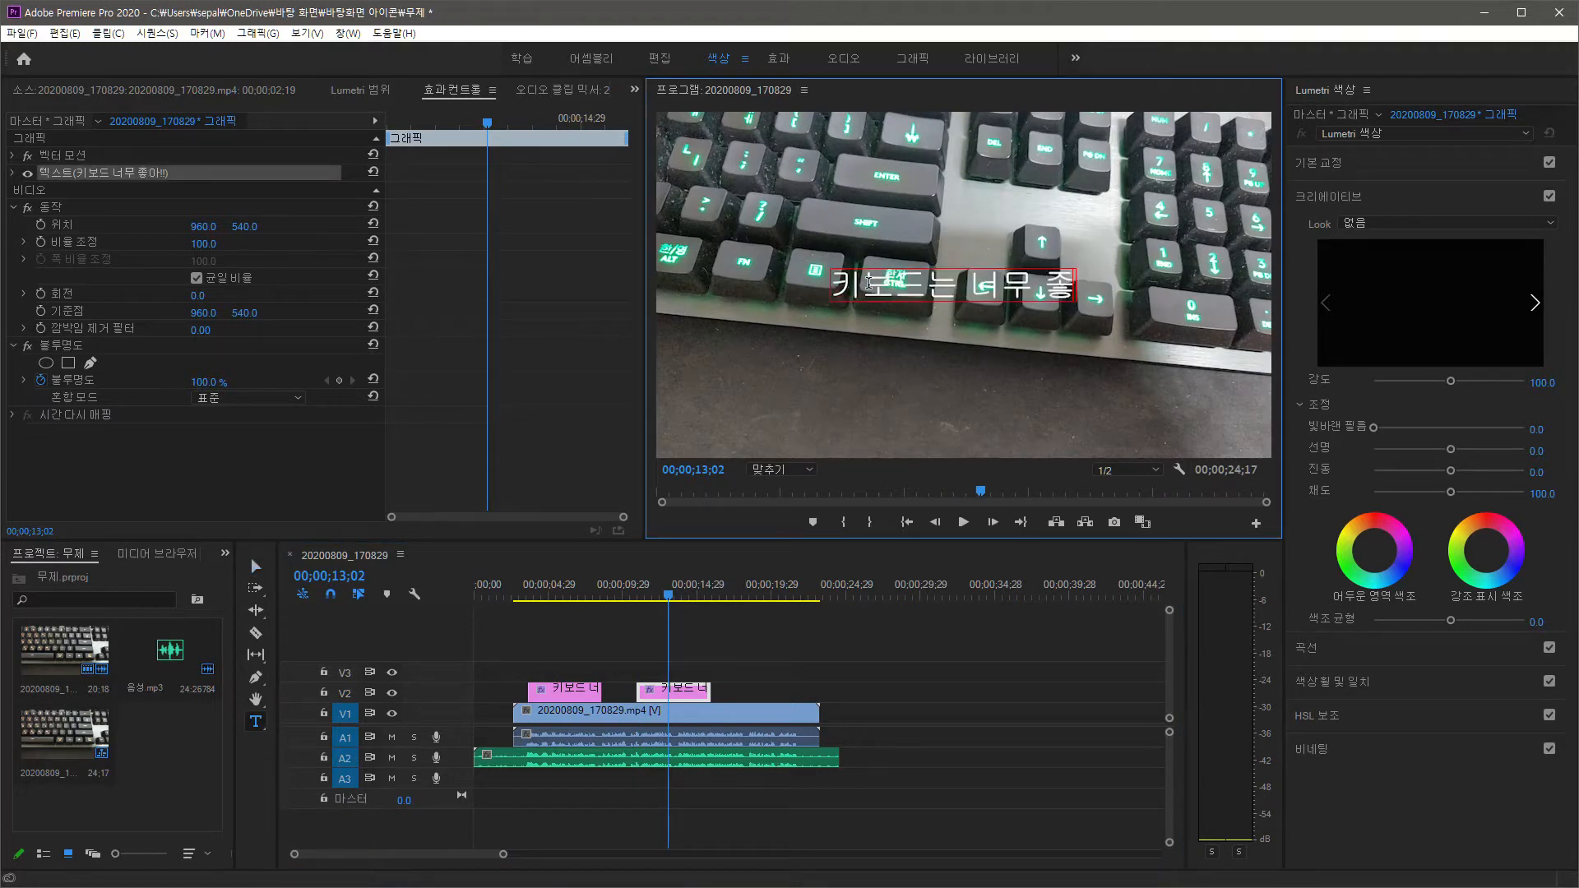
# Step: Center-align the second caption's text and place it just below the arrow keys in the frame
pyautogui.click(256, 566)
pyautogui.click(955, 283)
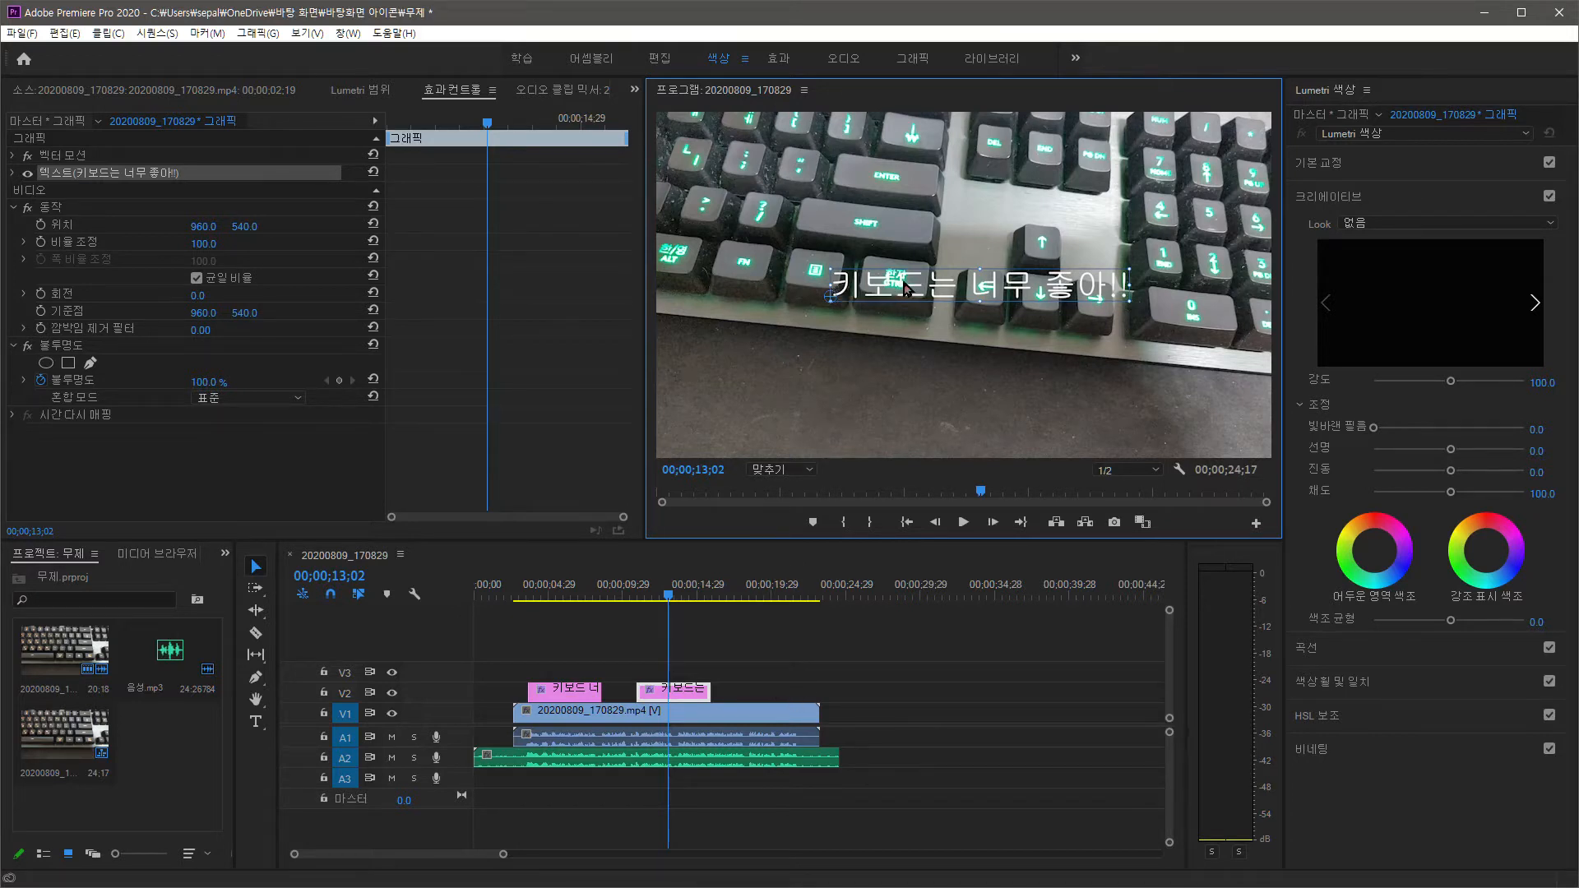
pyautogui.moveTo(905, 290); pyautogui.dragTo(905, 333)
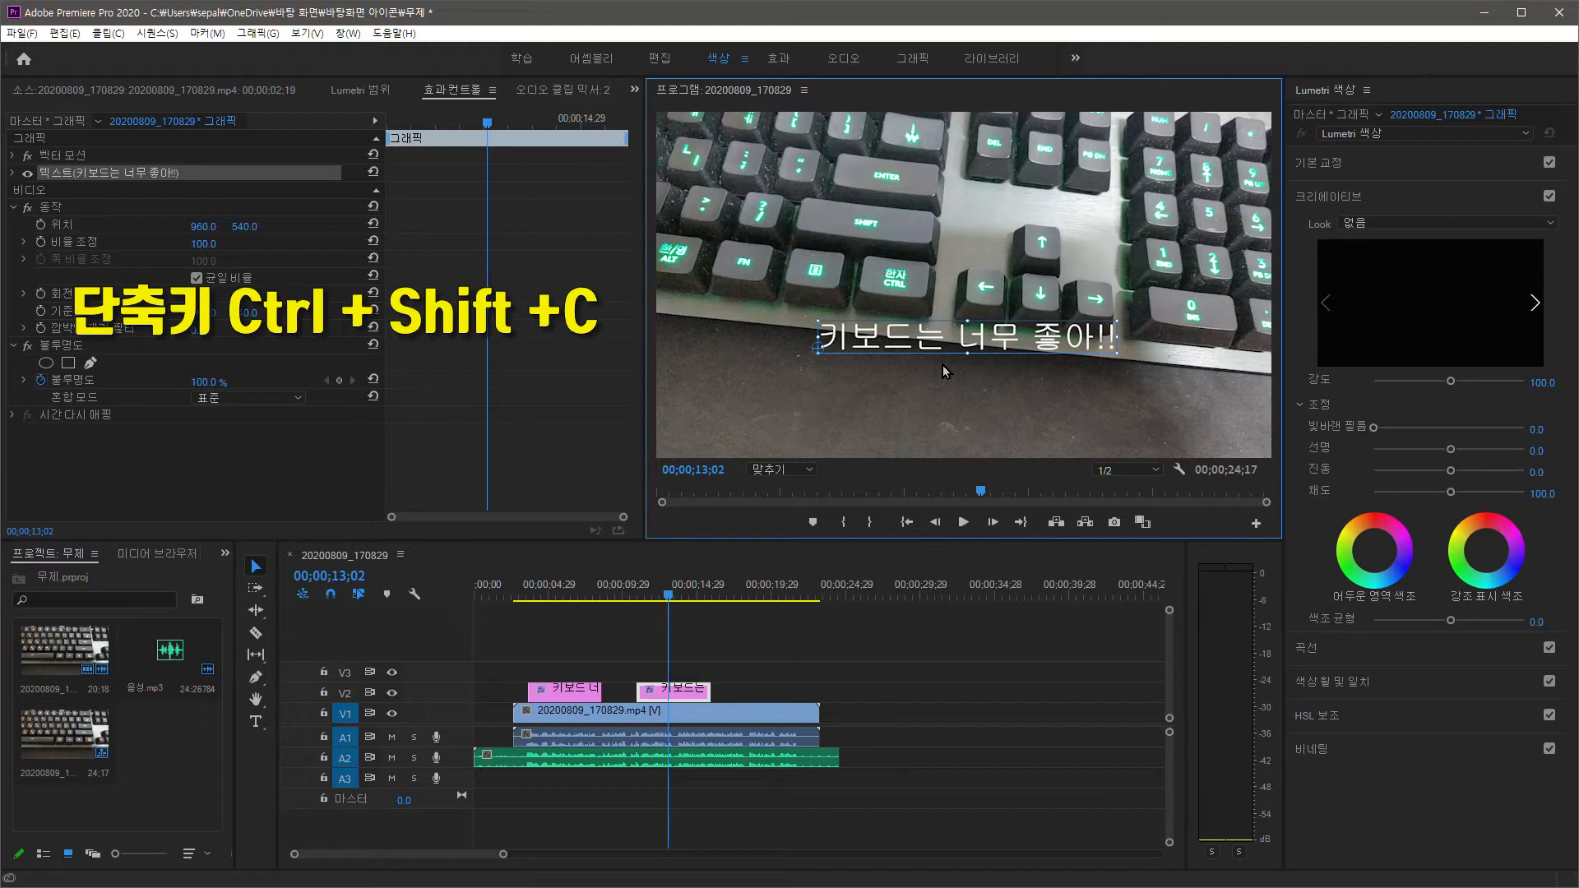
pyautogui.hotkey('ctrl', 'shift', 'c')
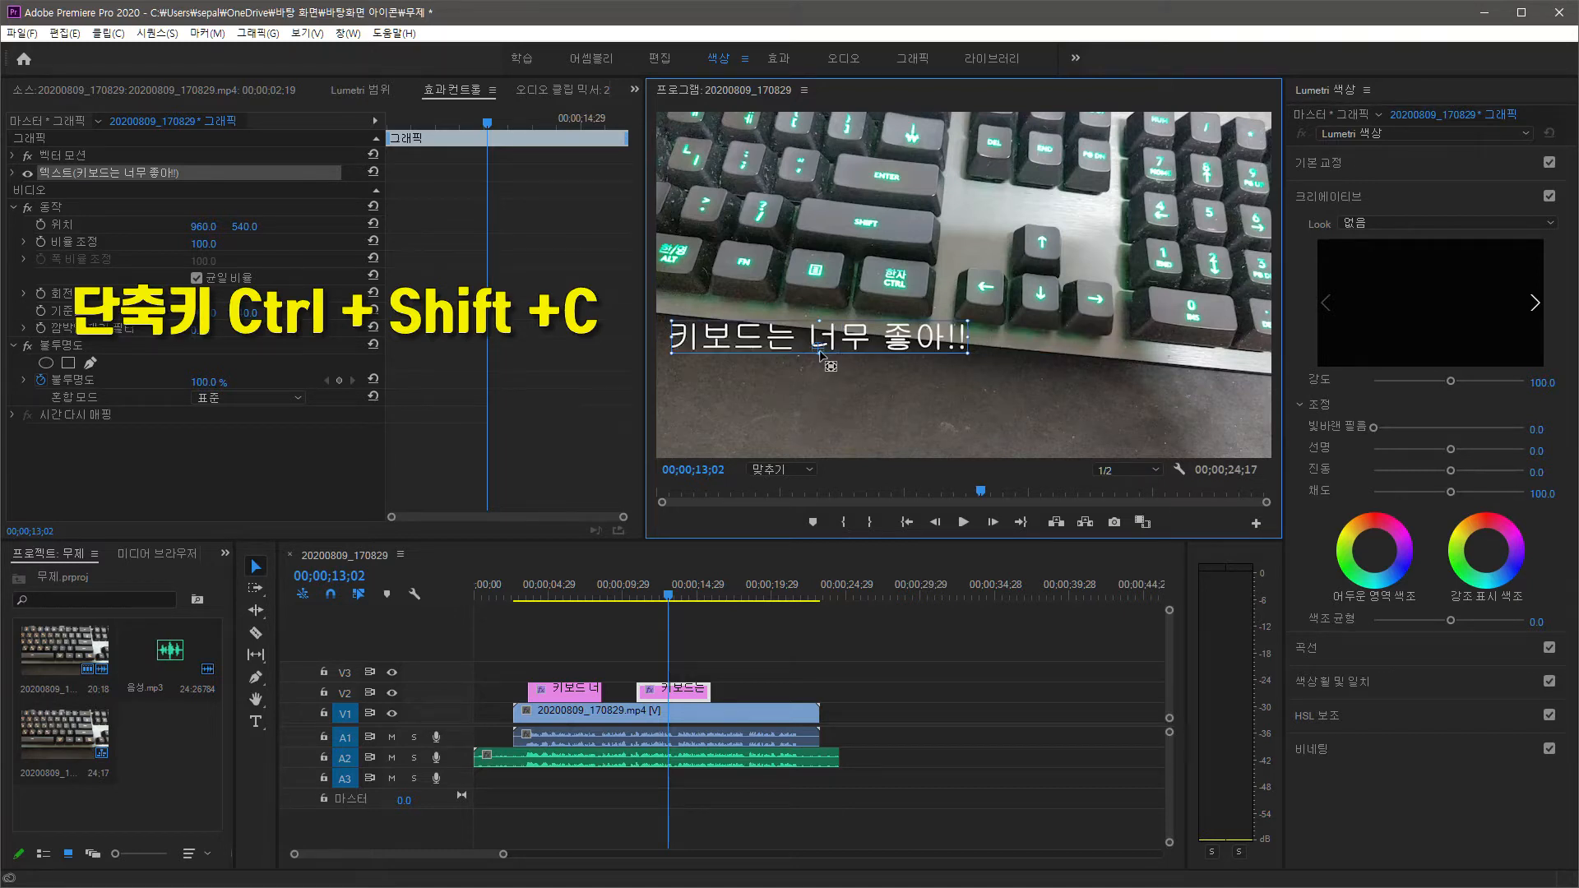
pyautogui.moveTo(825, 345); pyautogui.dragTo(946, 343)
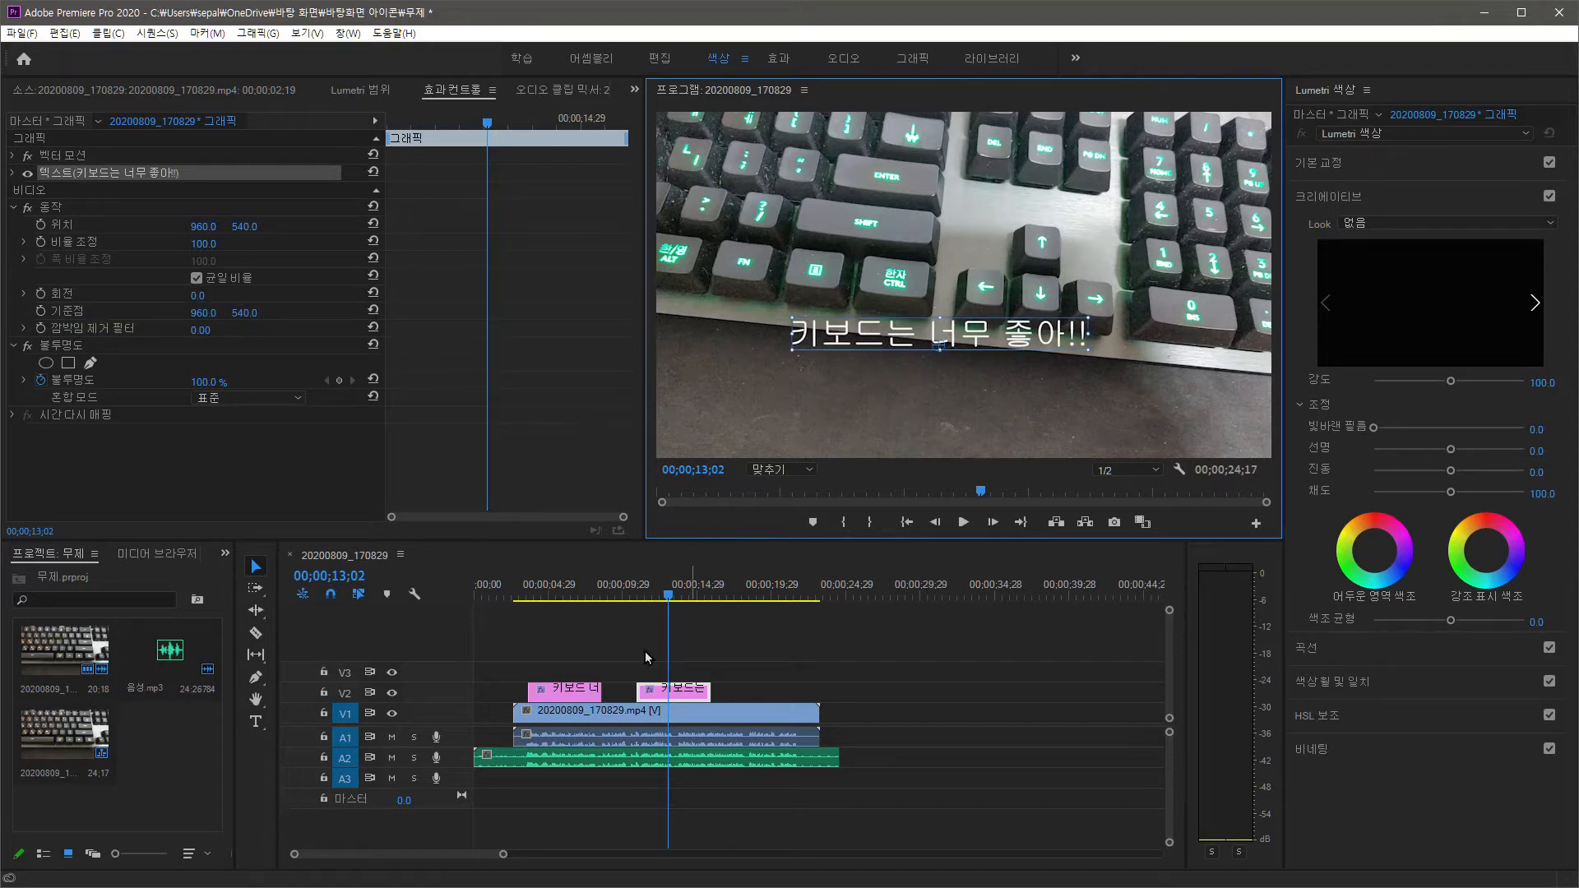
# Step: Duplicate the second caption clip on V2 so that the copy starts at 00;00;17;03
pyautogui.click(662, 701)
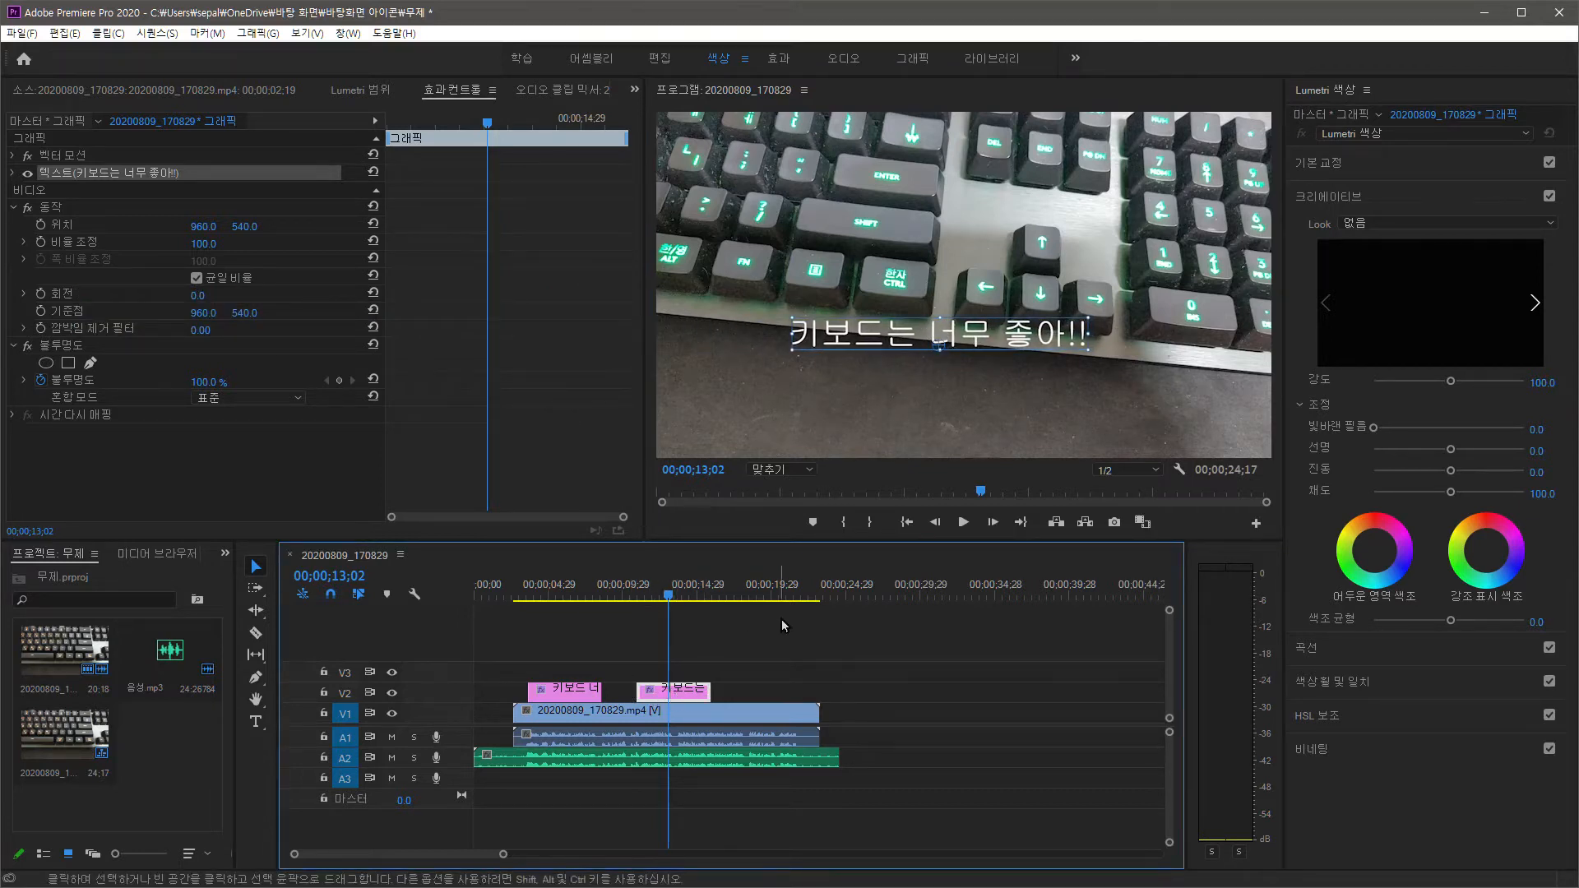
pyautogui.moveTo(765, 591); pyautogui.dragTo(729, 596)
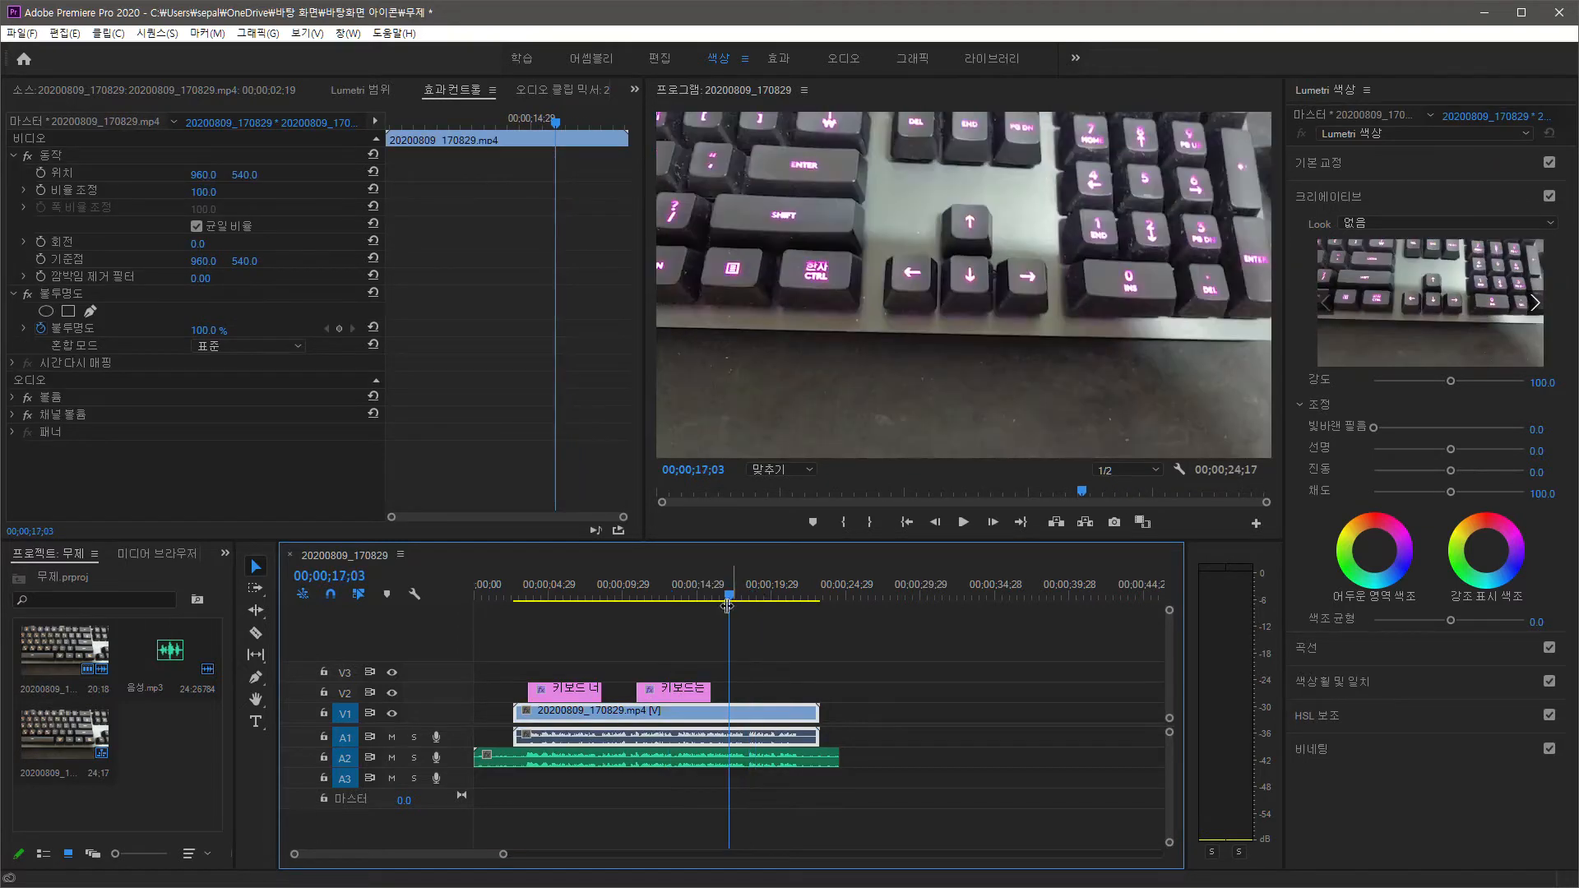
pyautogui.moveTo(680, 699); pyautogui.dragTo(774, 696)
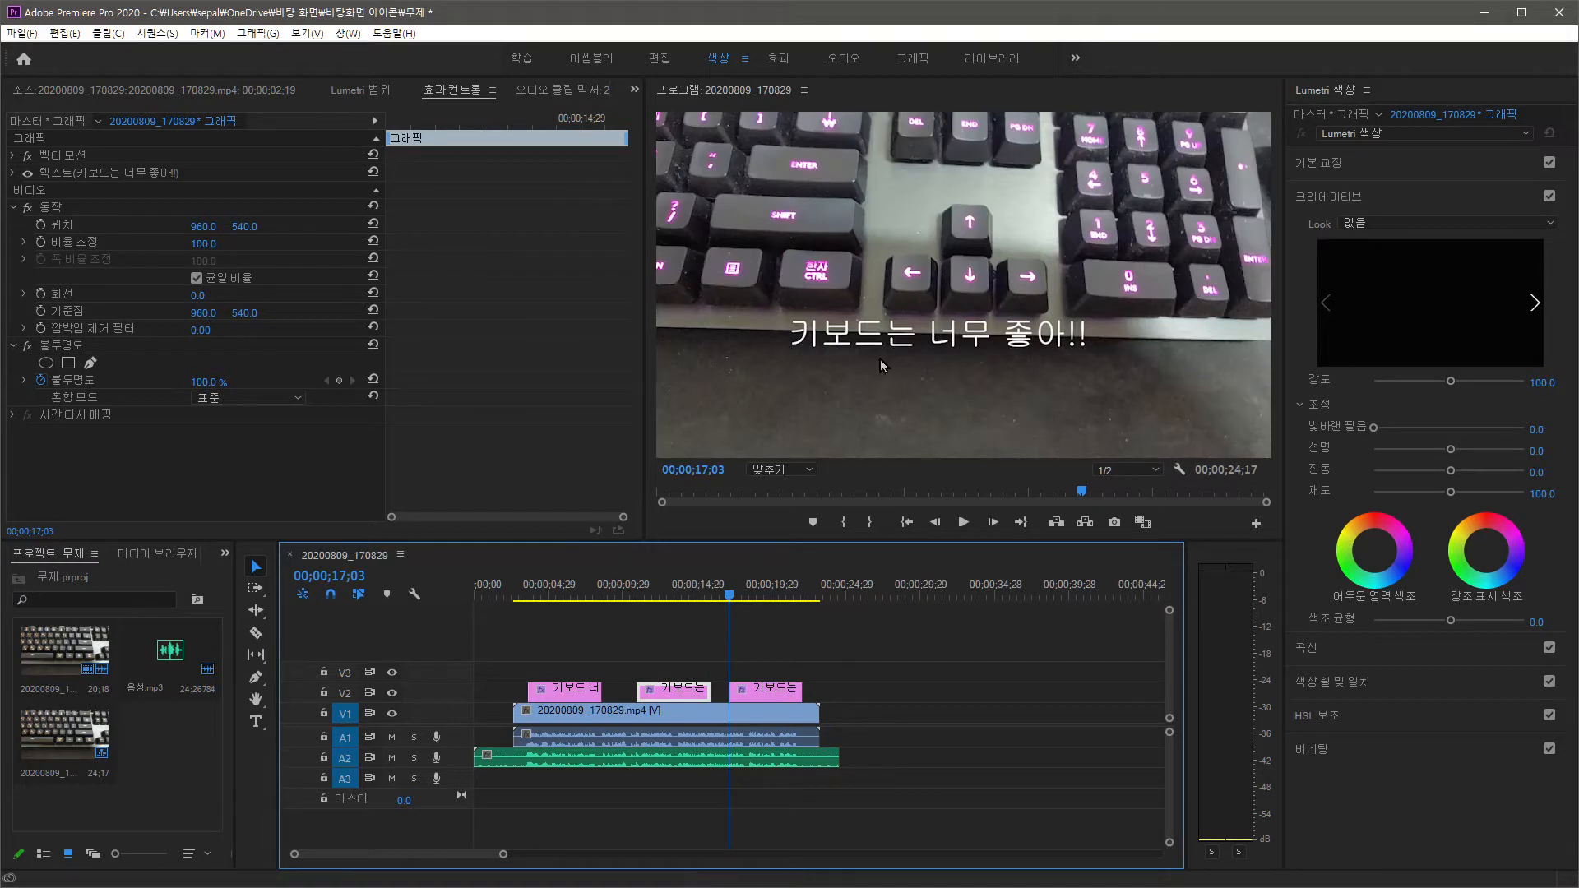
# Step: Replace the third caption's text with "키보드는 우리의 것"
pyautogui.click(903, 343)
pyautogui.doubleClick(904, 331)
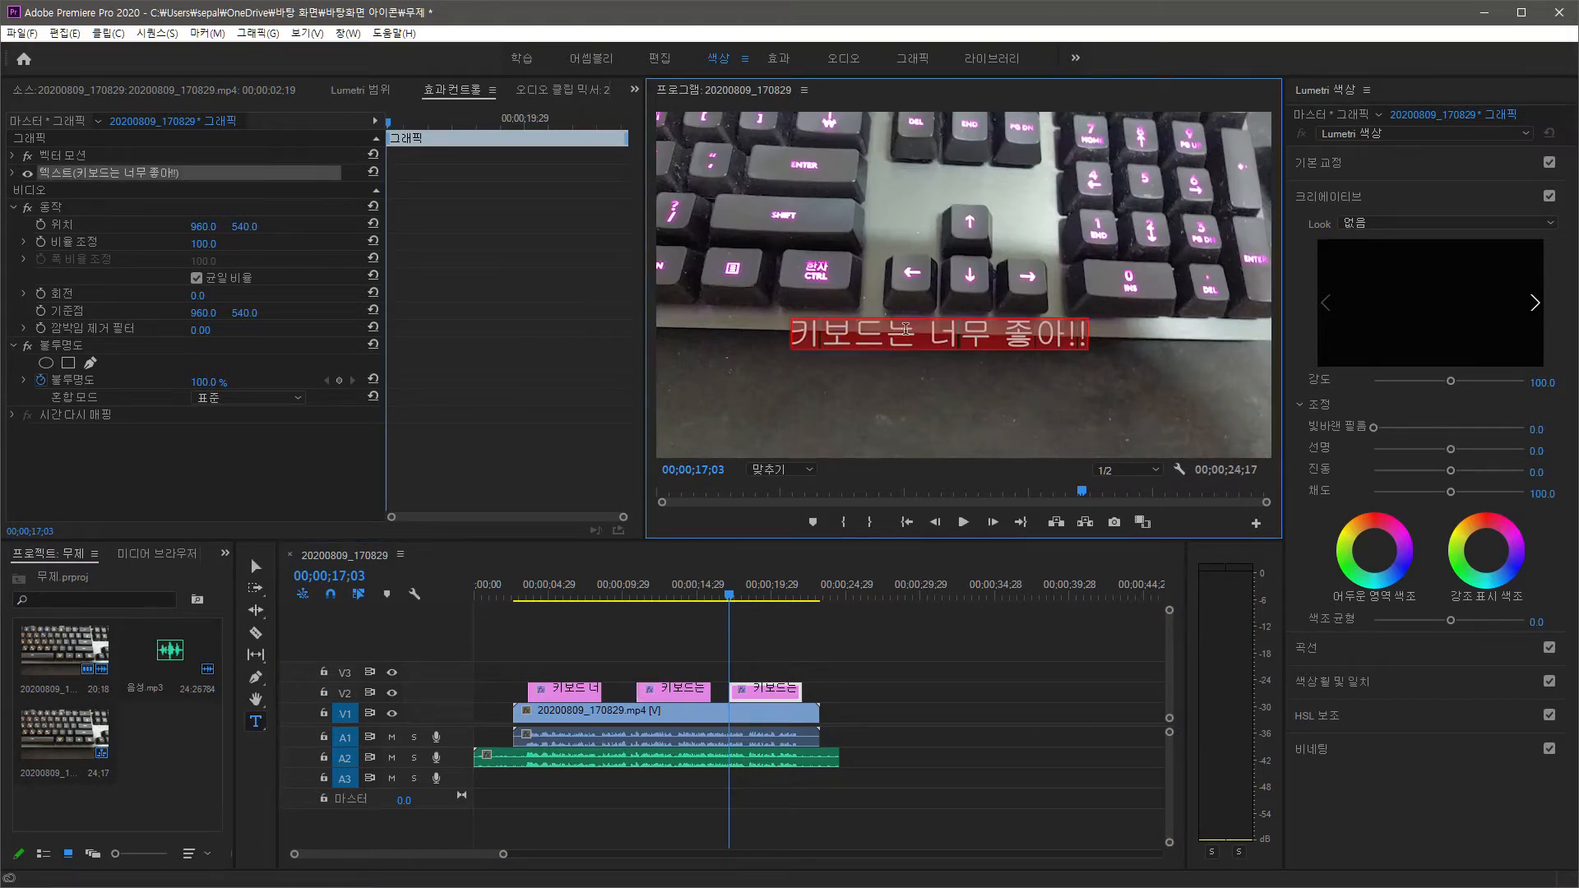
pyautogui.write('키보드는 우리의')
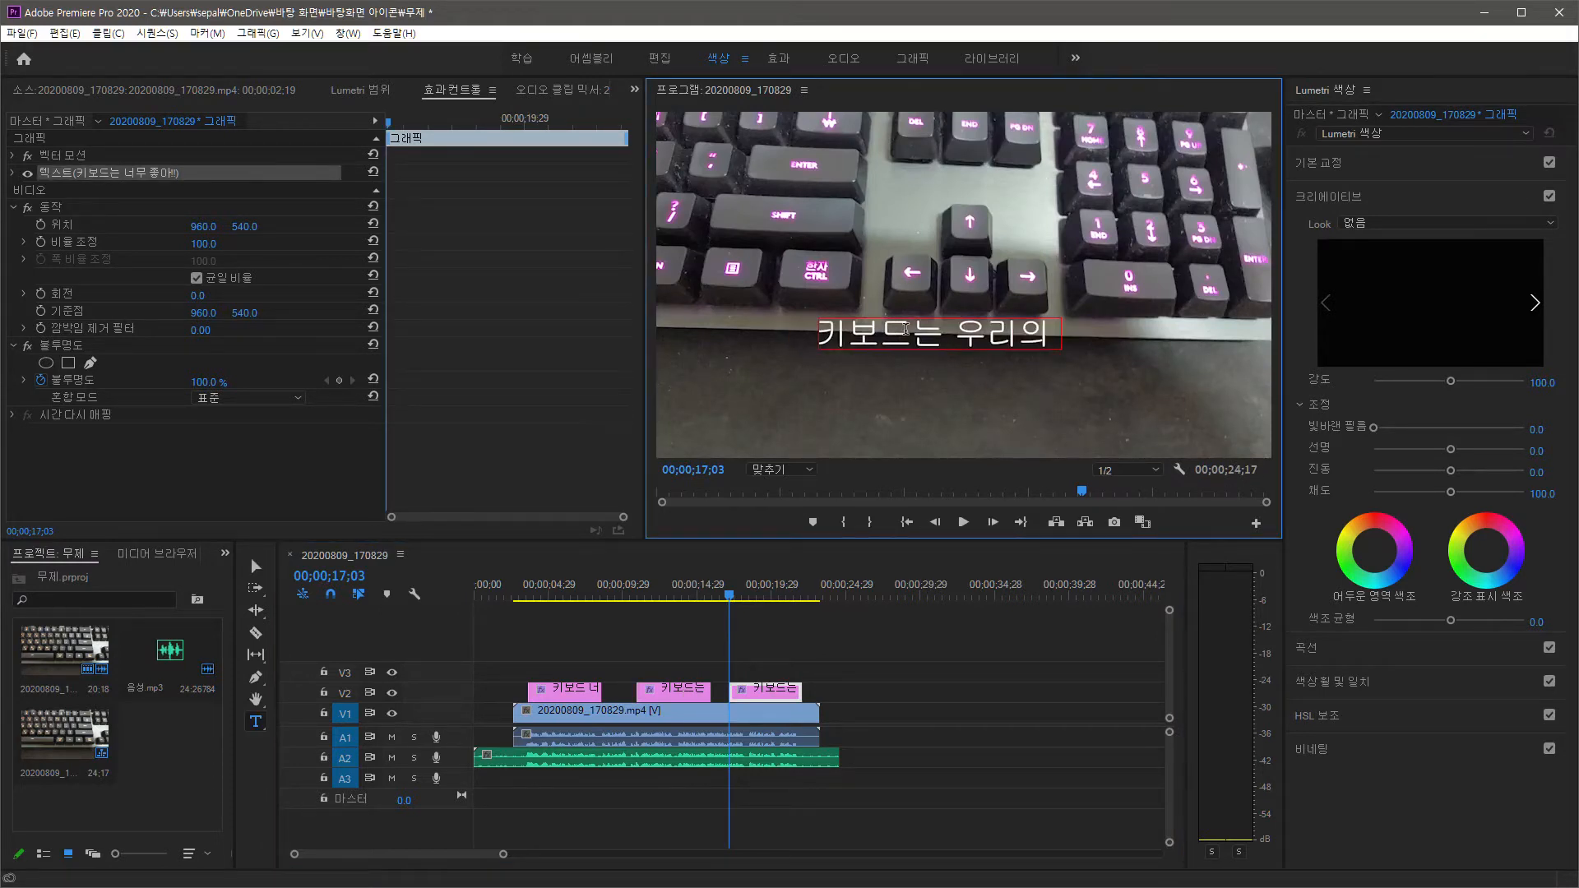
pyautogui.write(' 것')
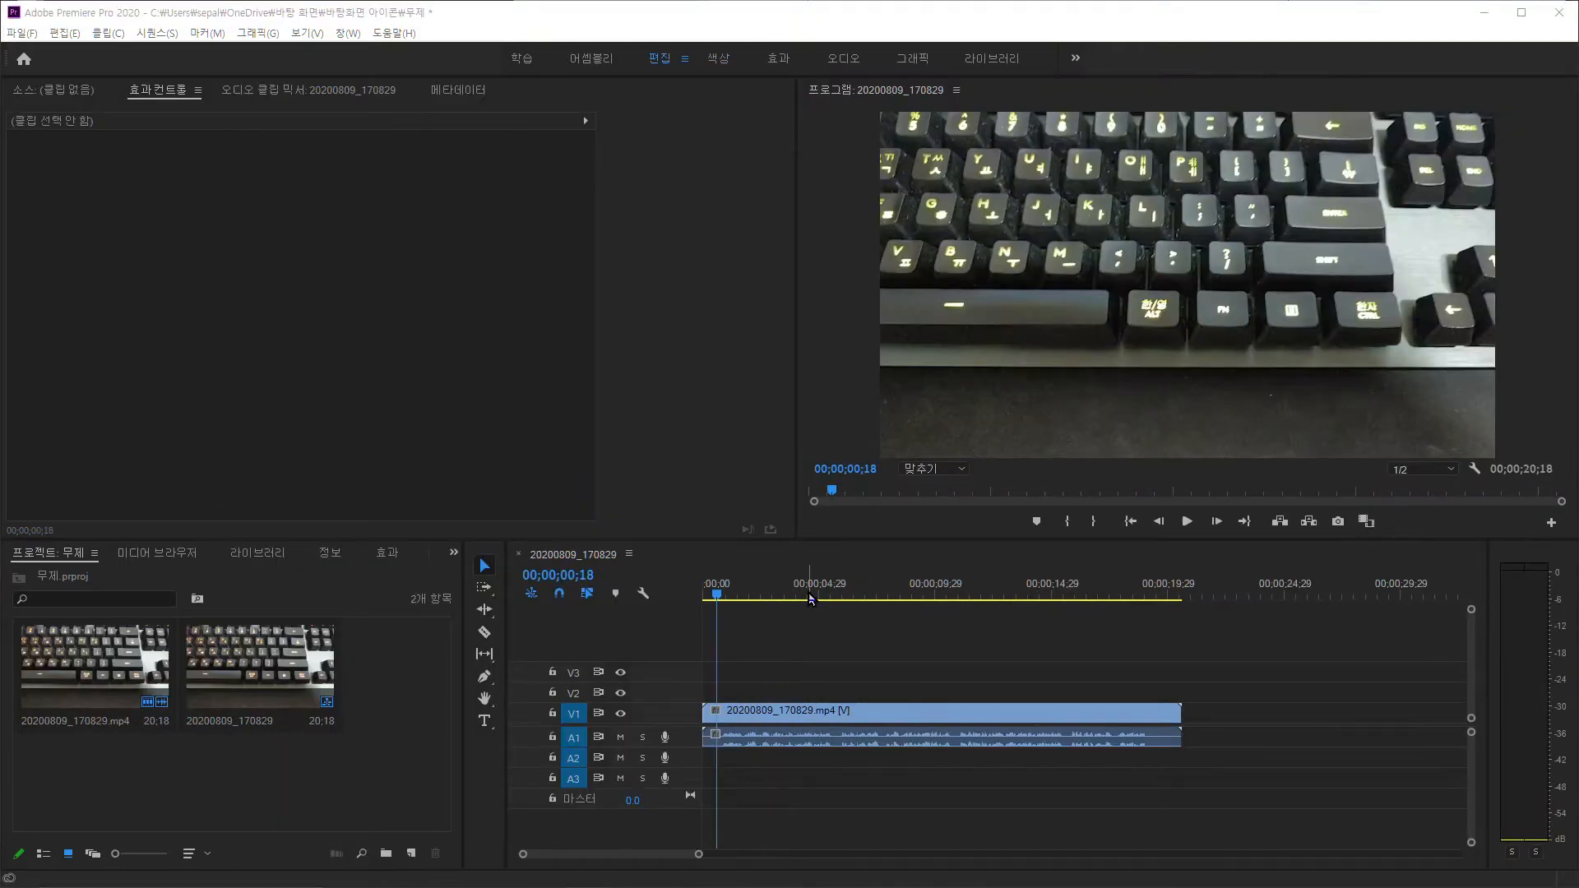
# Step: Add a text caption reading "키보드" at 00;00;00;18 and move it slightly right, below the Alt key
pyautogui.click(484, 721)
pyautogui.click(1040, 360)
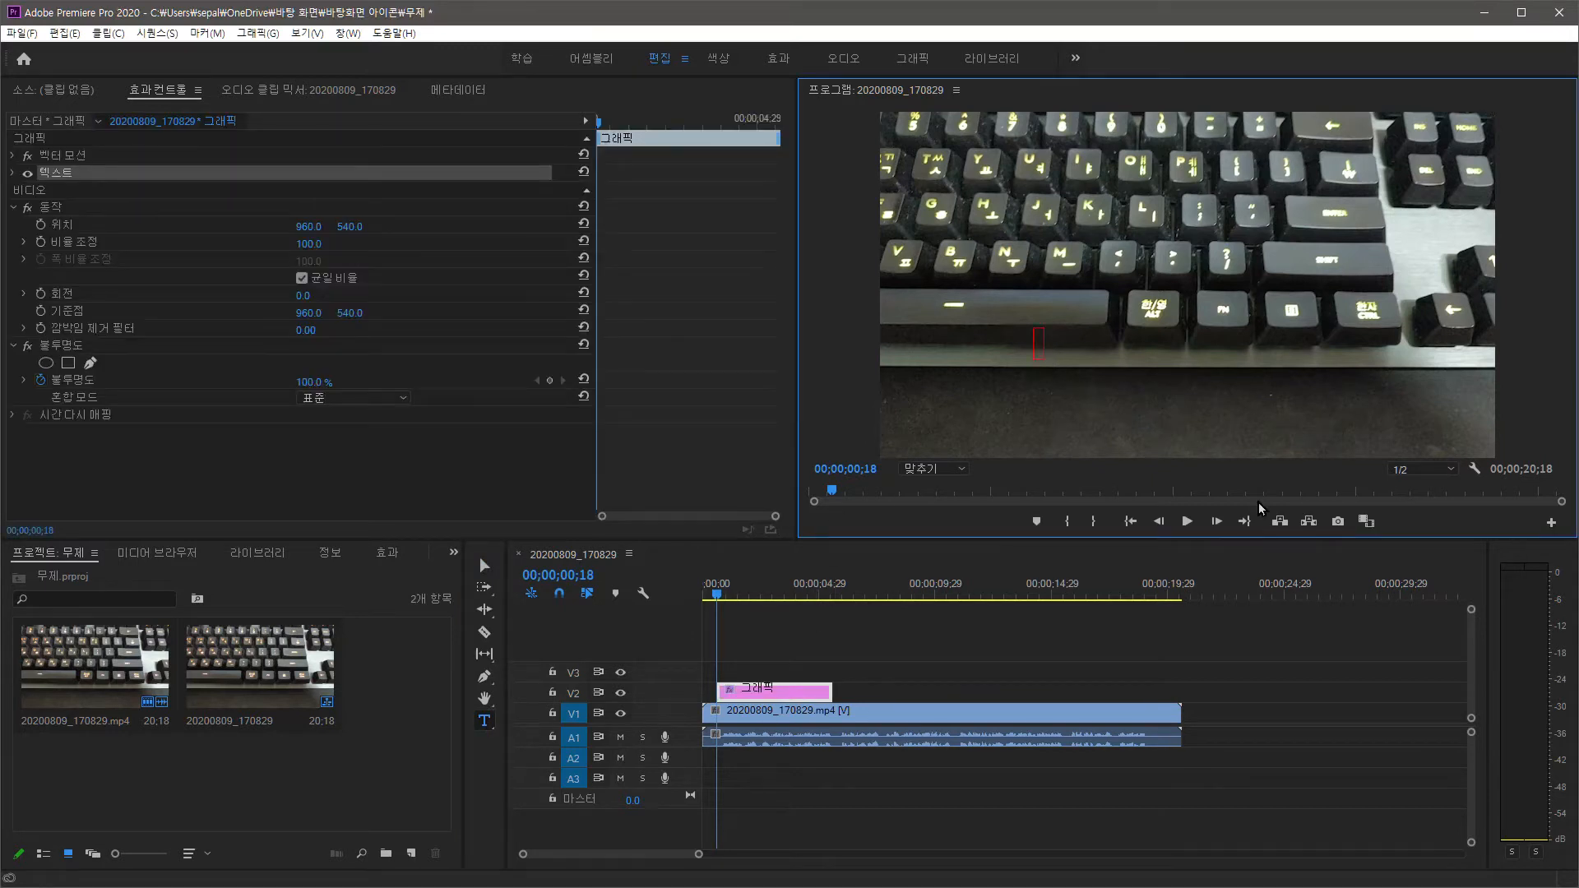
pyautogui.write('z')
pyautogui.write('키보')
pyautogui.write('드')
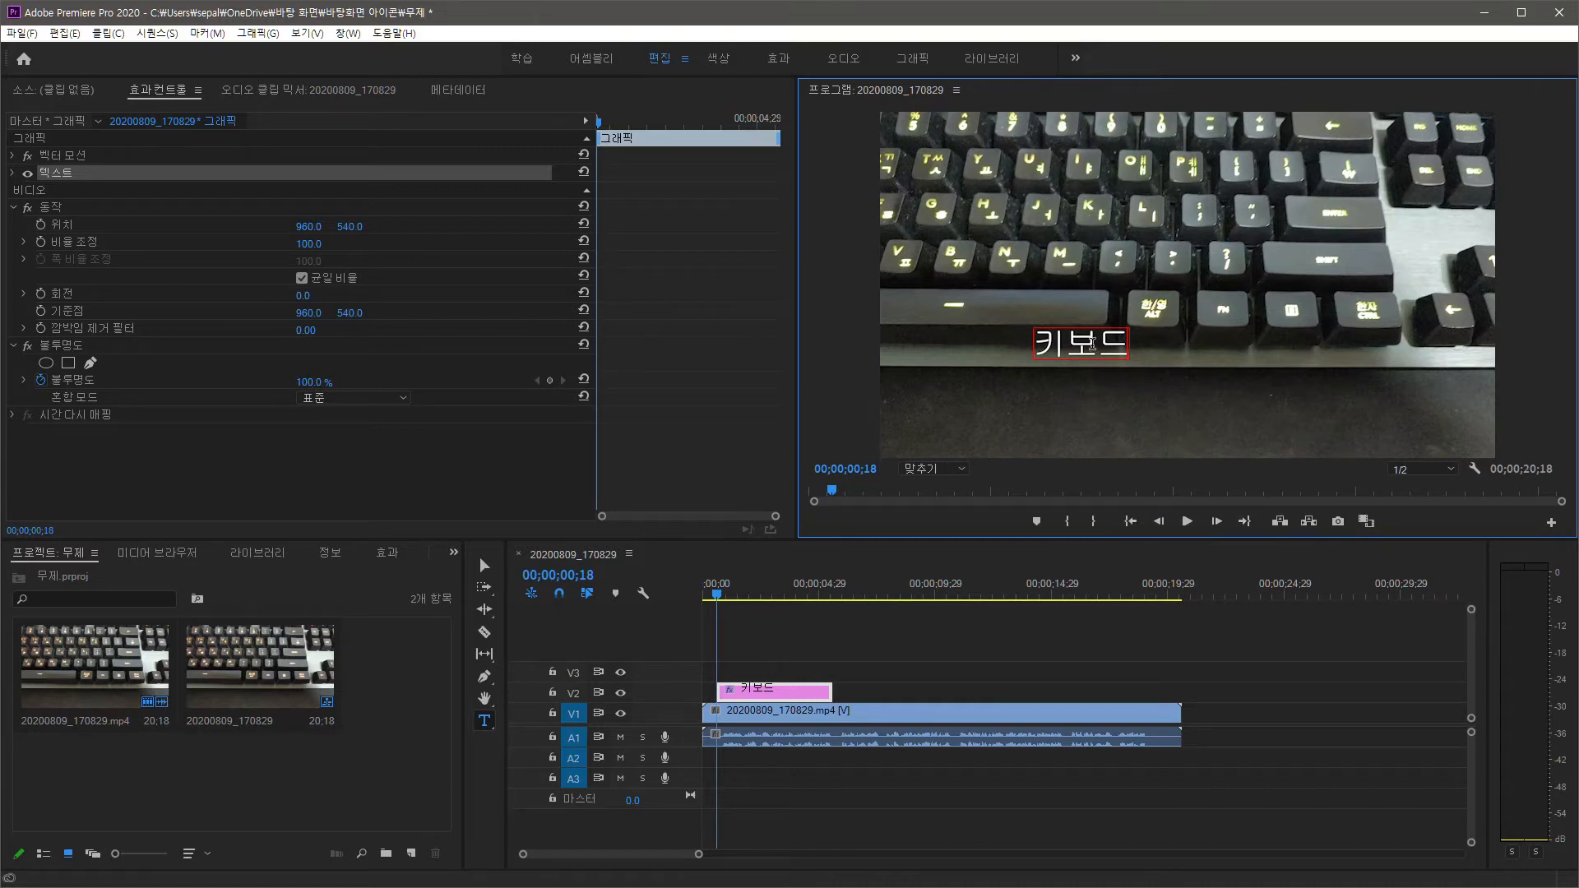
pyautogui.click(486, 565)
pyautogui.moveTo(1098, 351); pyautogui.dragTo(1152, 343)
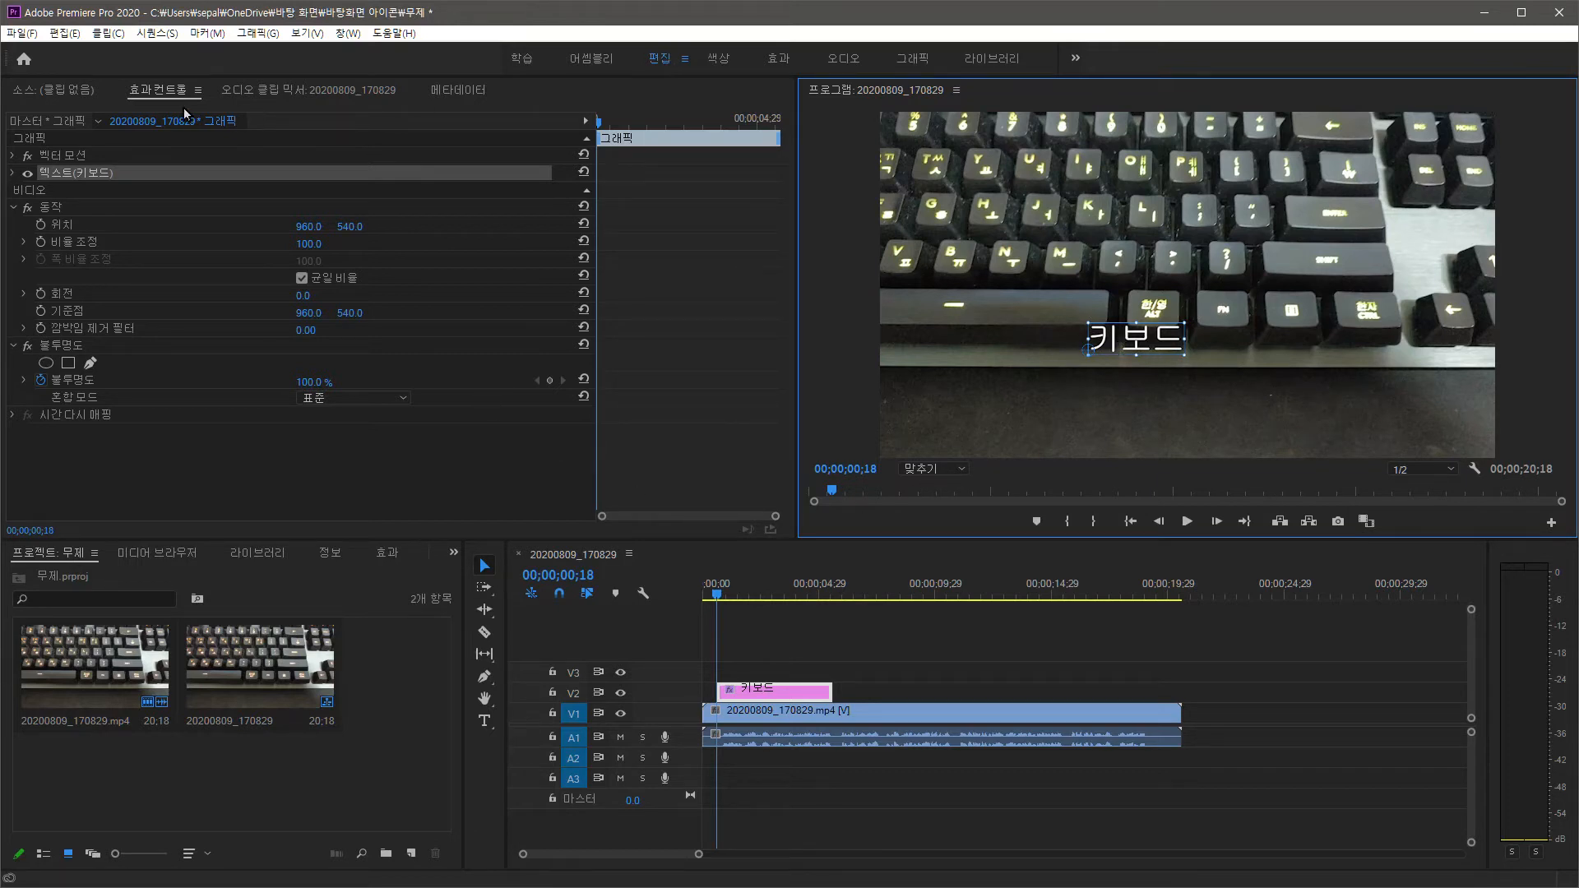
# Step: Set the "키보드" caption's font to TmonMonsori and its character tracking to 338
pyautogui.click(13, 174)
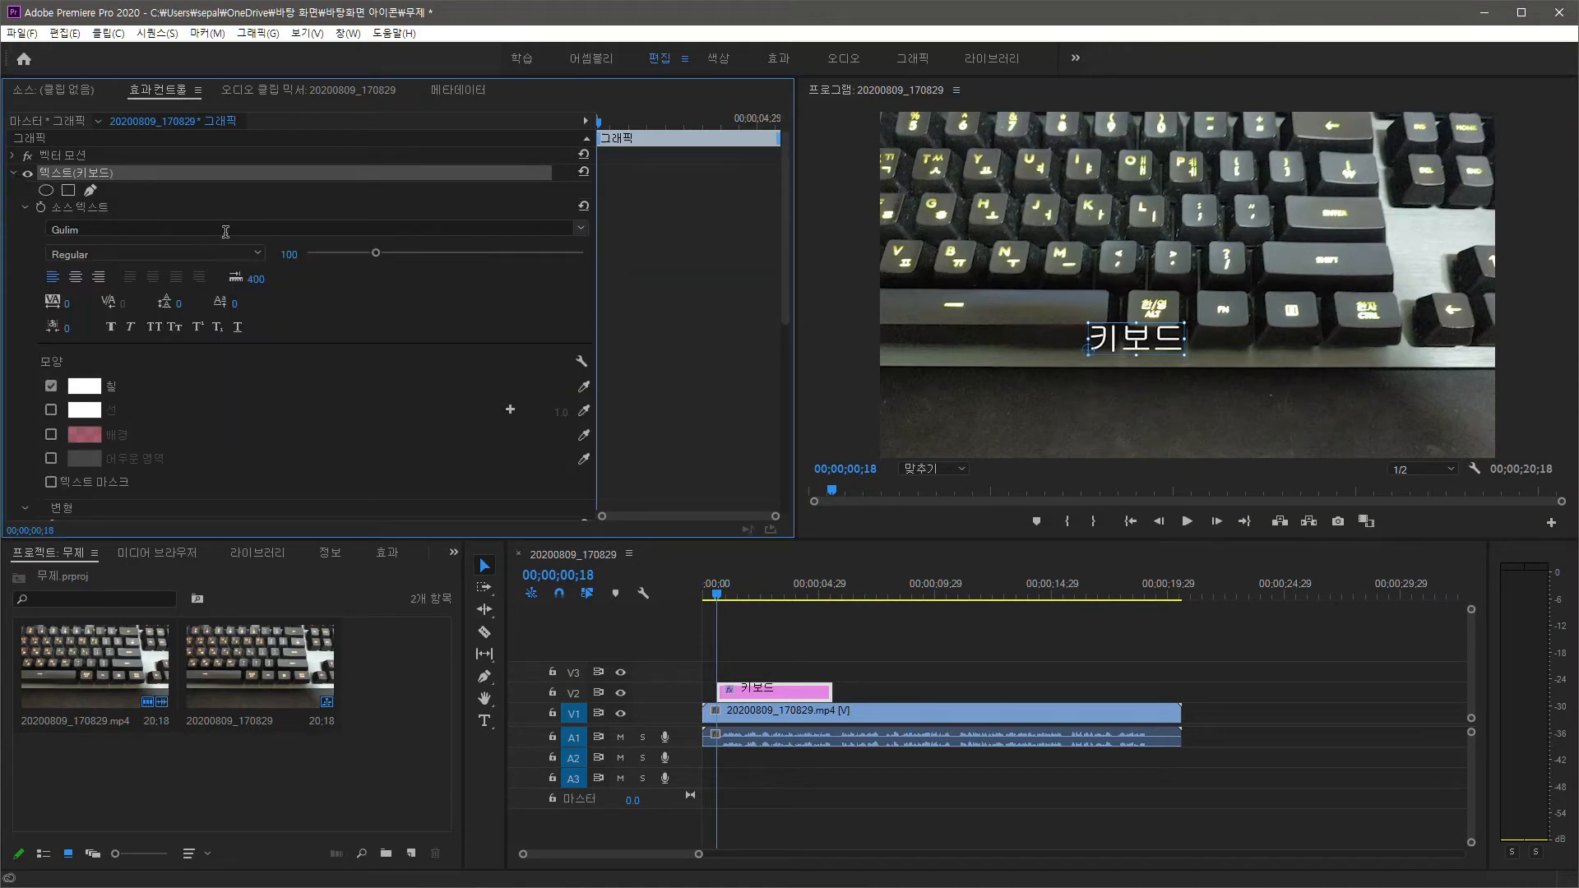
pyautogui.click(581, 229)
pyautogui.scroll(-3, 246, 415)
pyautogui.scroll(3, 247, 420)
pyautogui.scroll(-20, 247, 424)
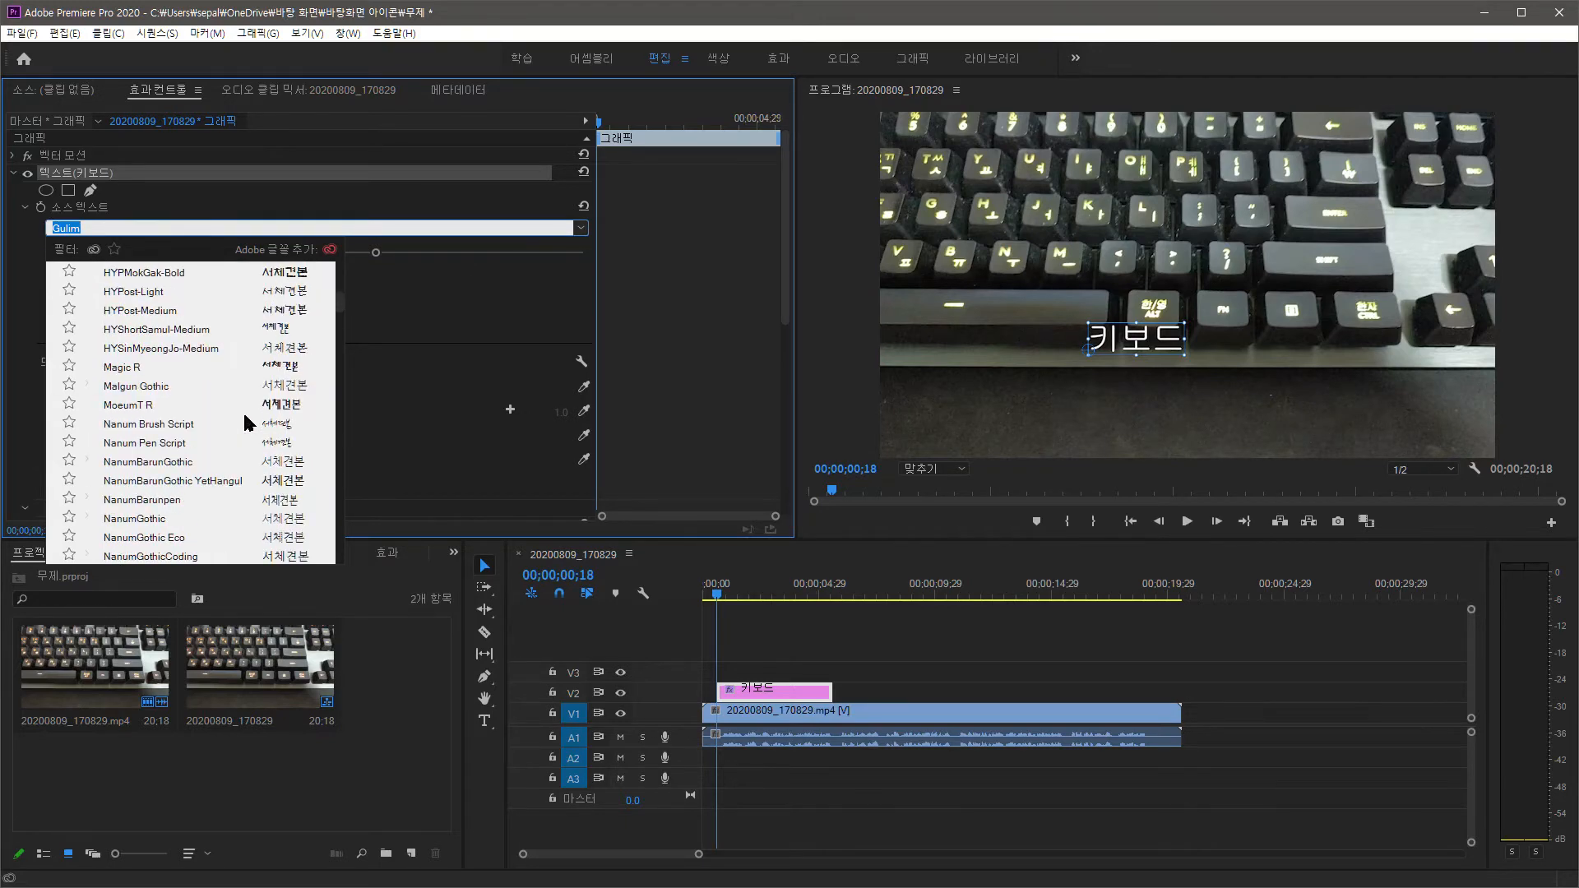
pyautogui.scroll(-3, 245, 426)
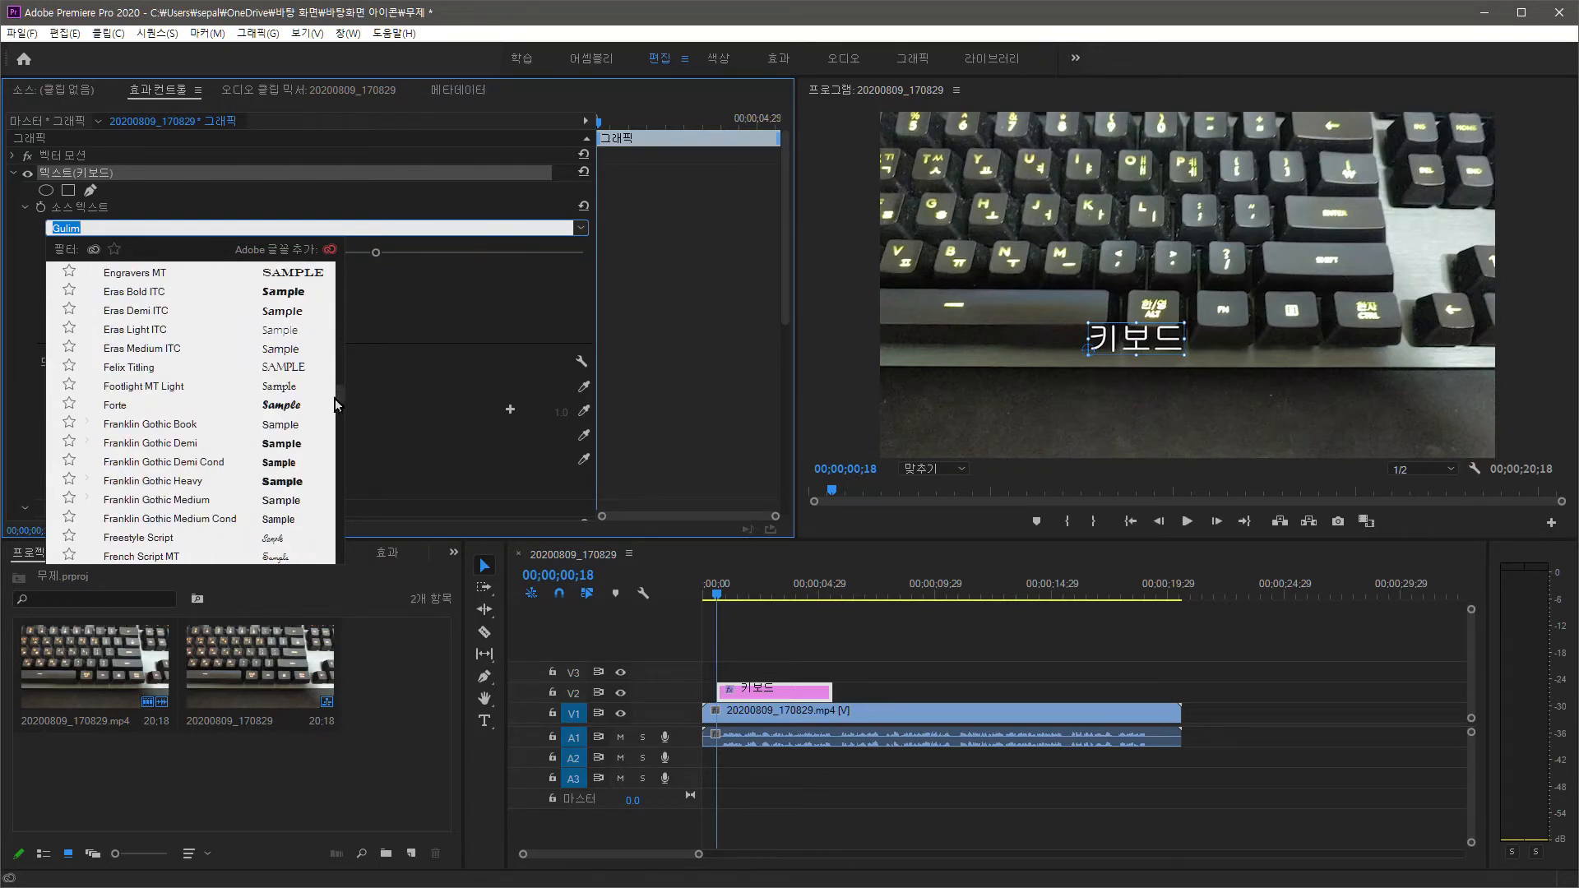
pyautogui.click(344, 392)
pyautogui.moveTo(343, 392); pyautogui.dragTo(332, 514)
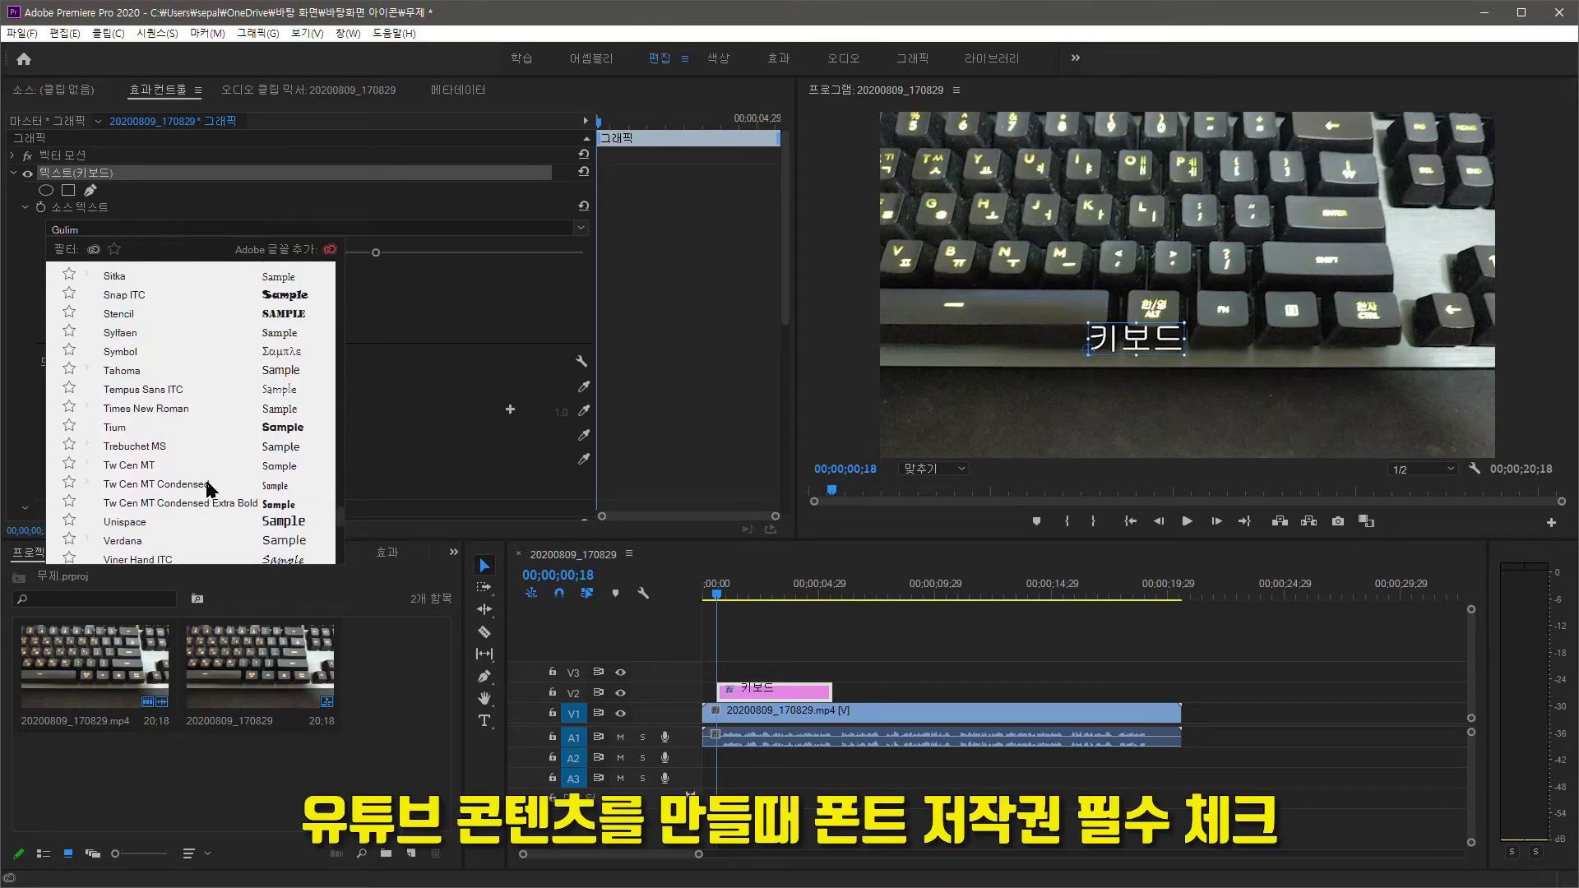
pyautogui.scroll(-3, 211, 490)
pyautogui.moveTo(340, 543); pyautogui.dragTo(346, 323)
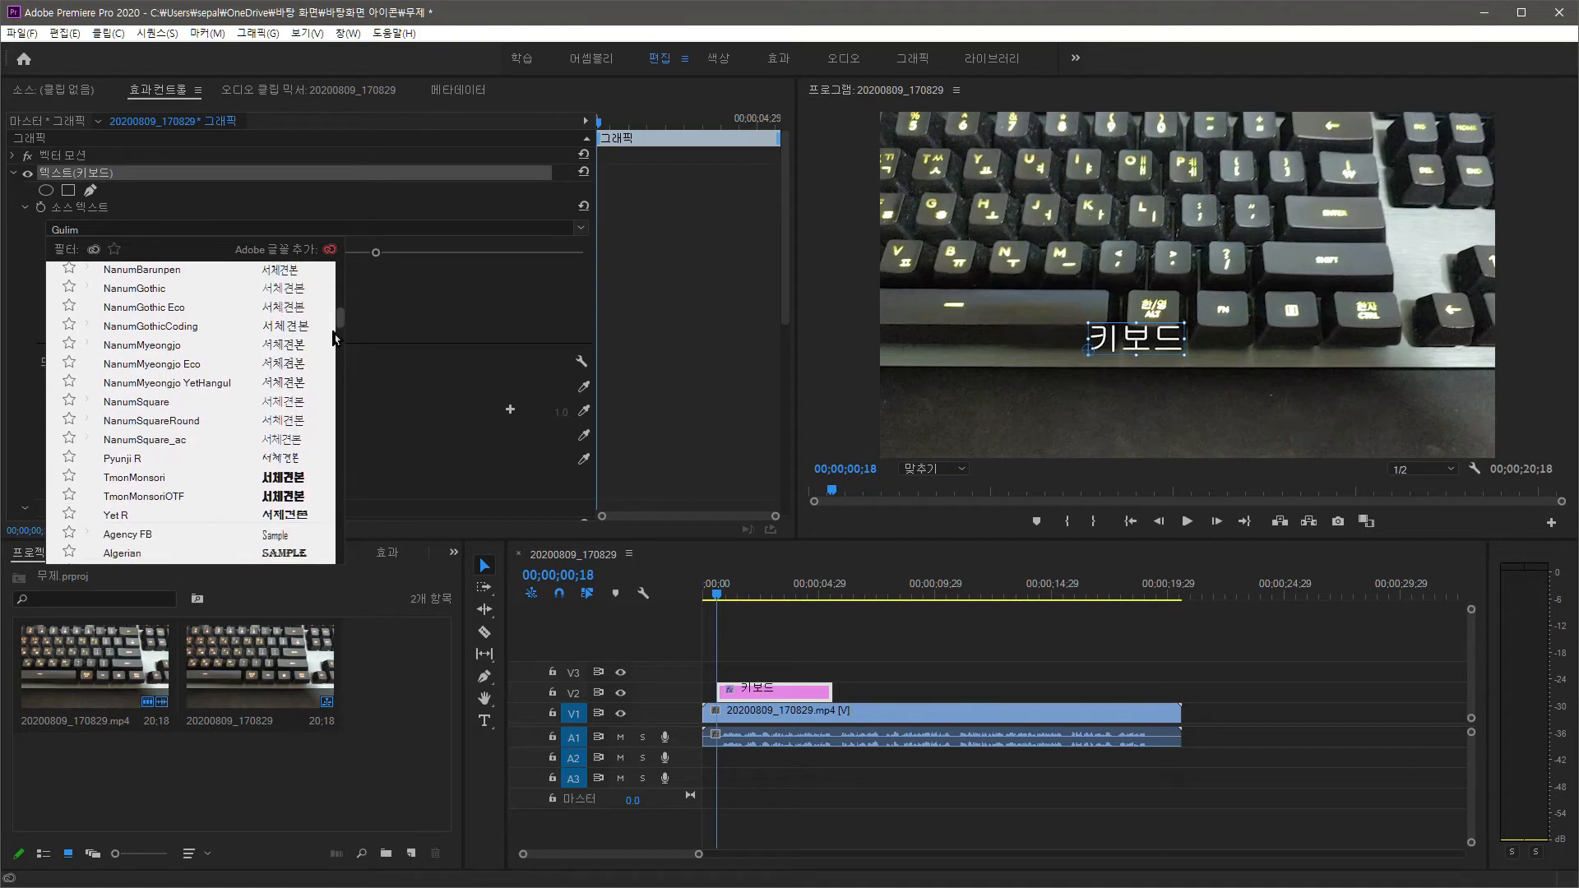
pyautogui.click(139, 478)
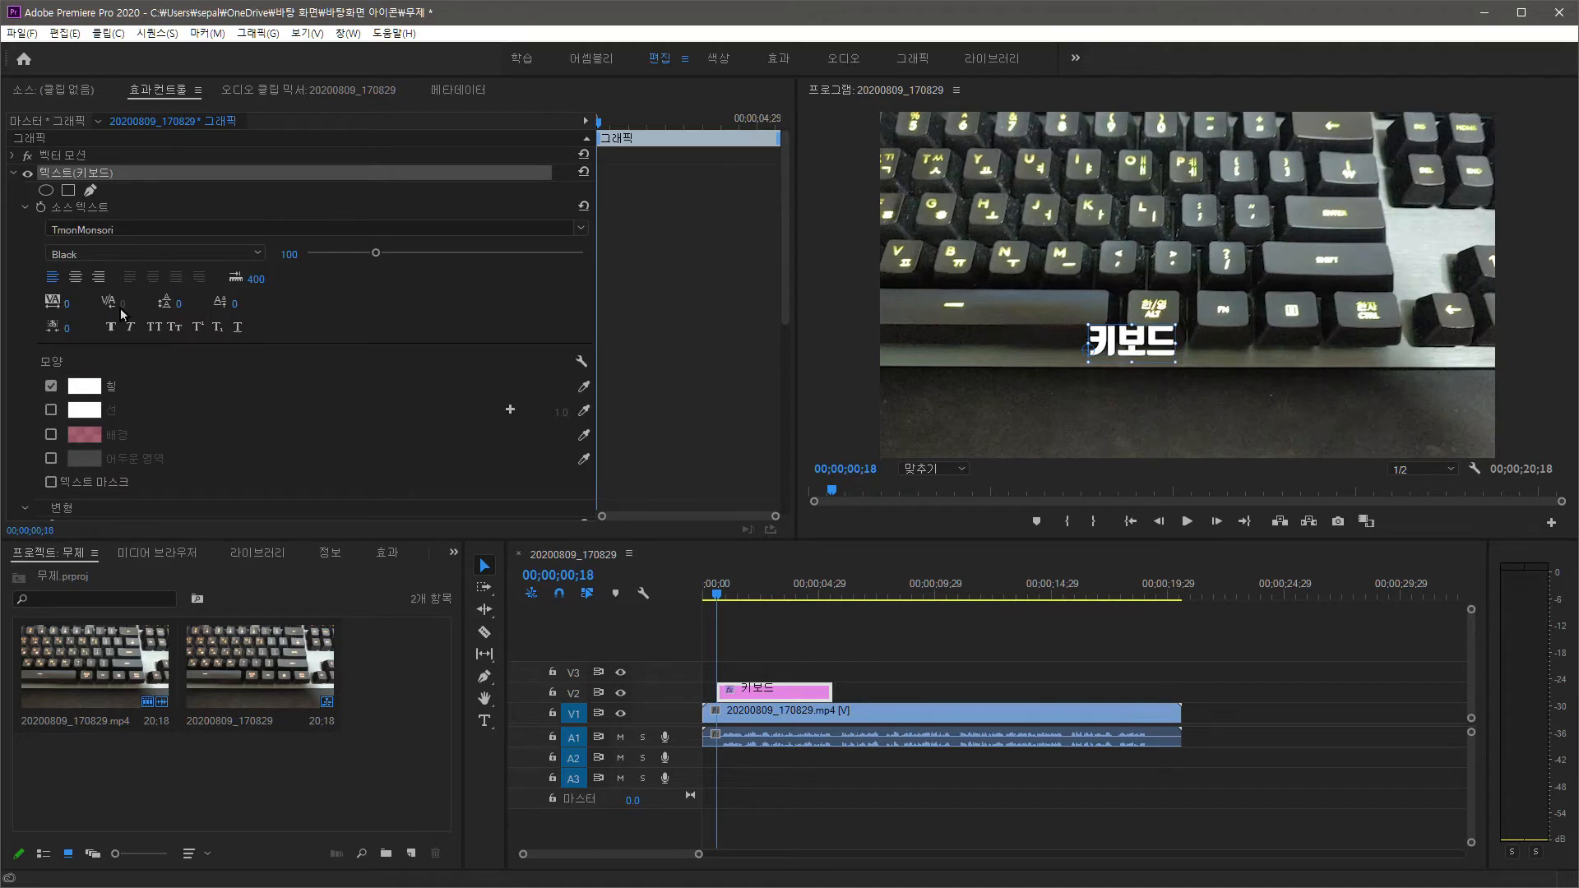
pyautogui.click(57, 306)
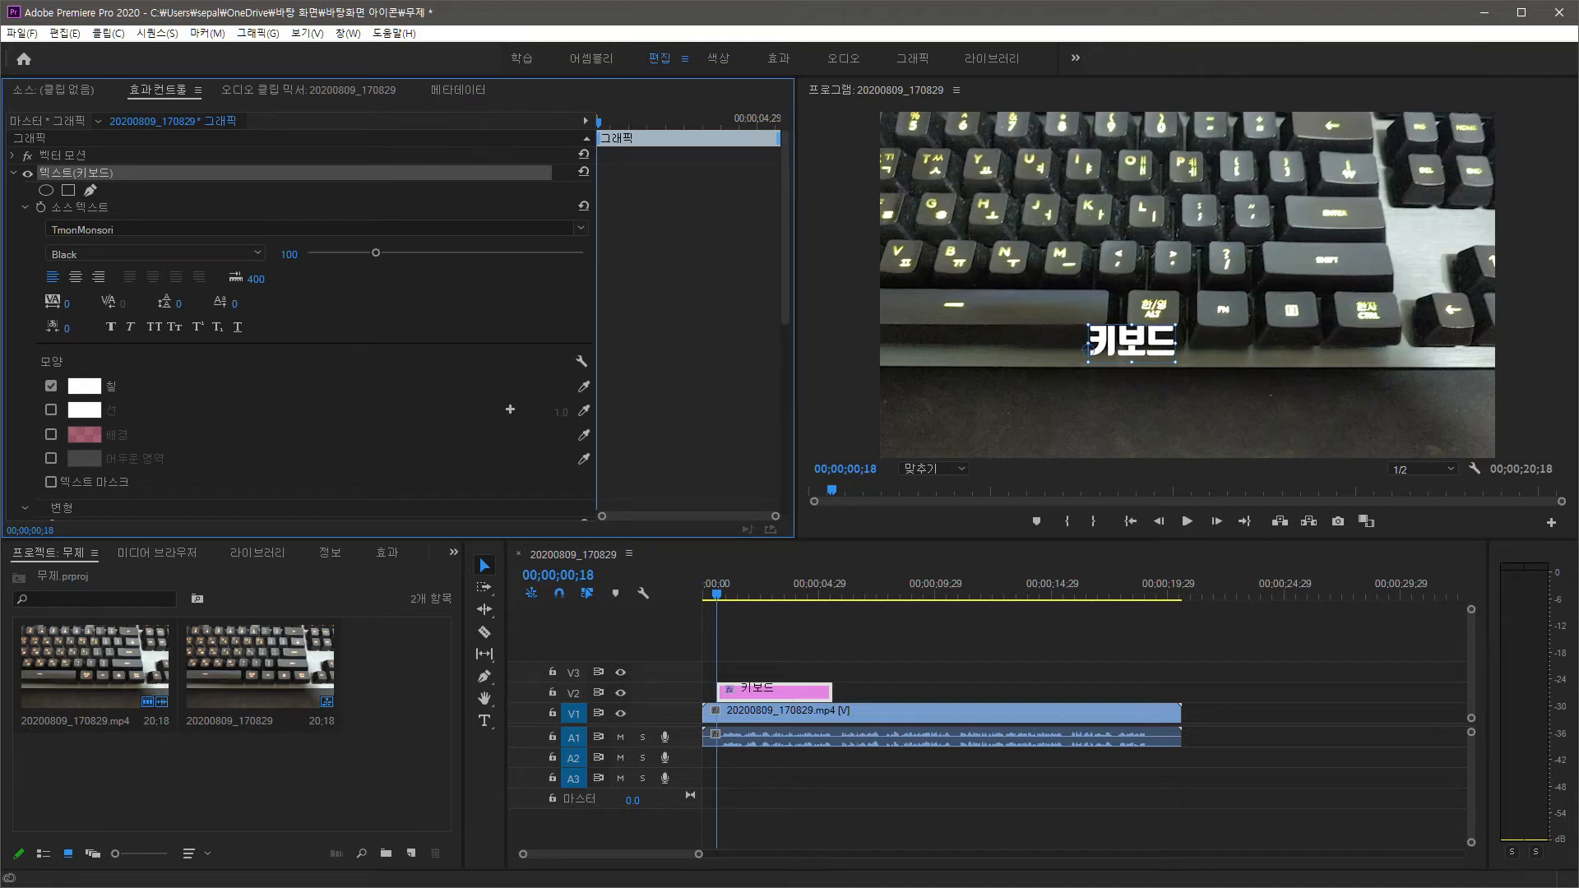
pyautogui.moveTo(57, 306); pyautogui.dragTo(275, 306)
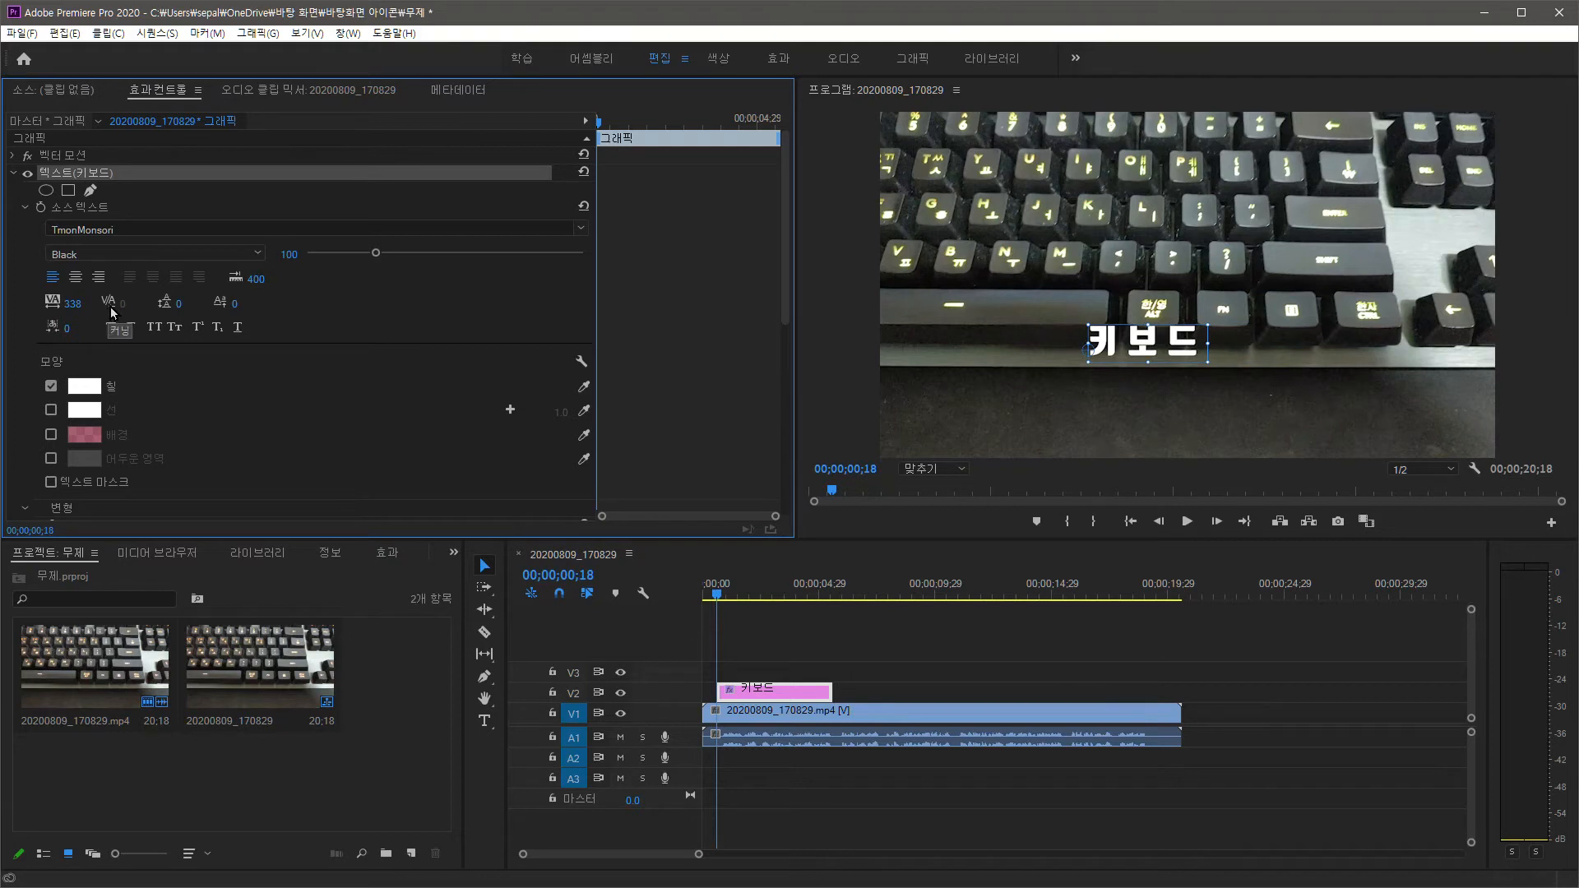
# Step: Add two more lines reading "키보드" to the caption and set its line spacing to 28
pyautogui.doubleClick(1176, 350)
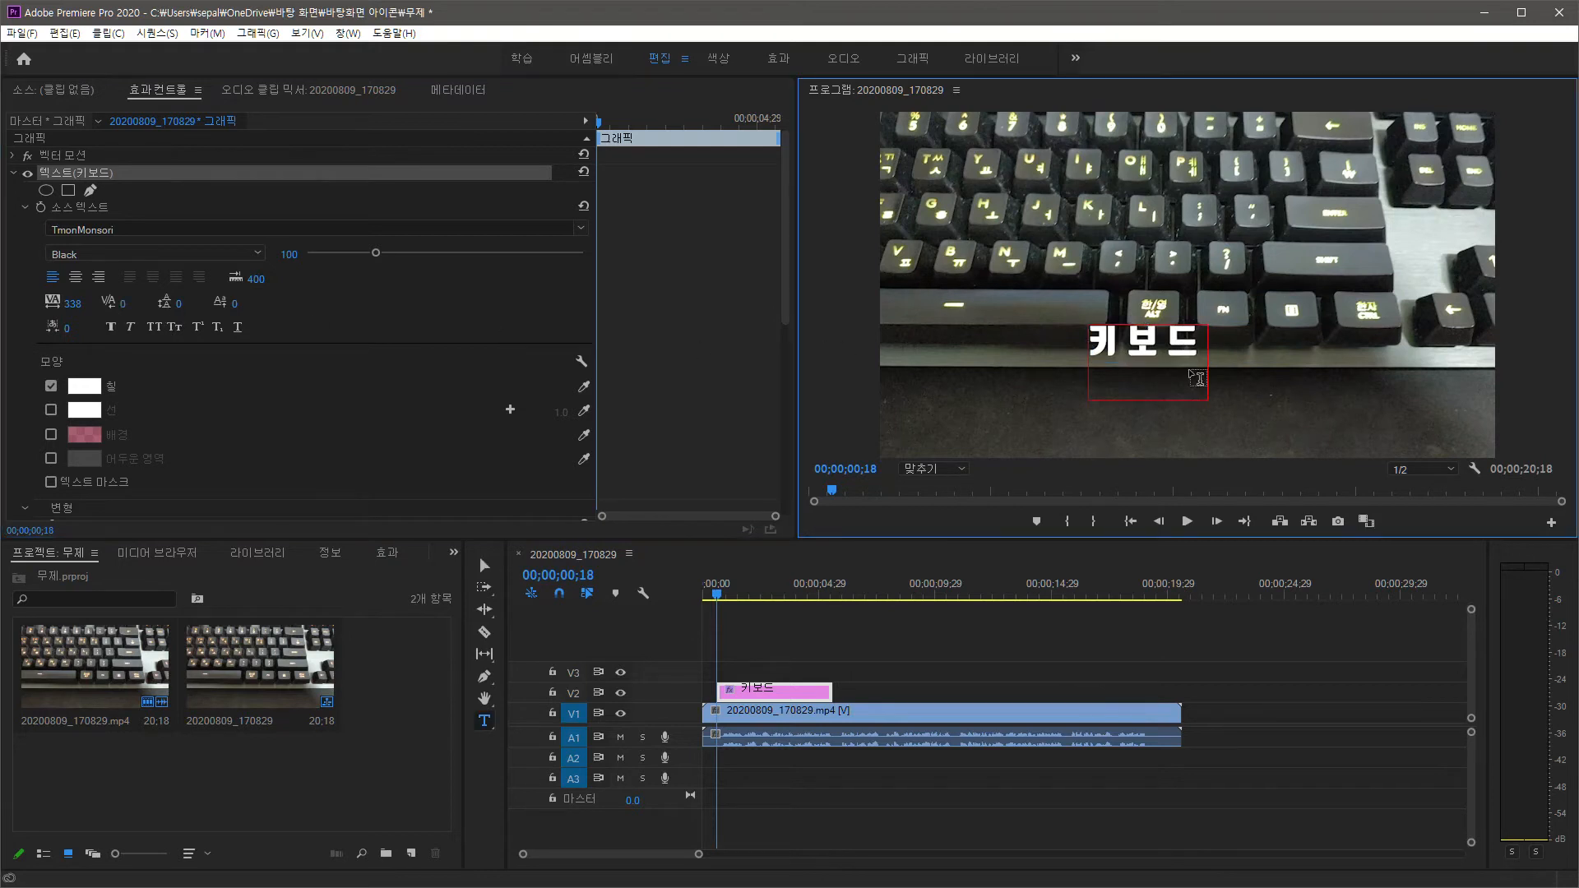
pyautogui.write('키보드 ')
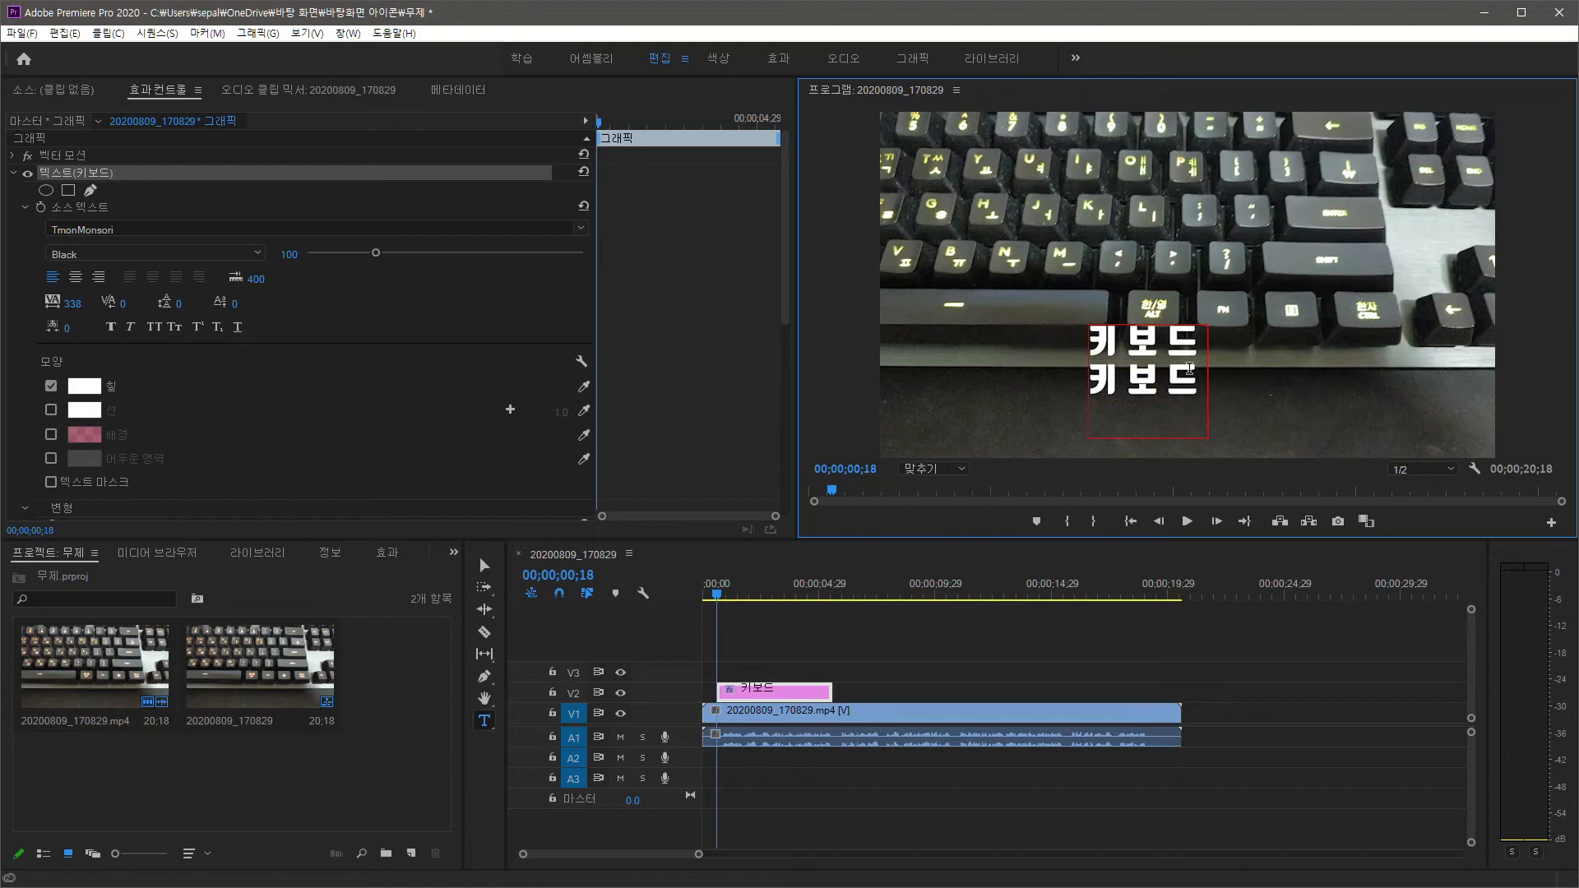
pyautogui.write('키보드')
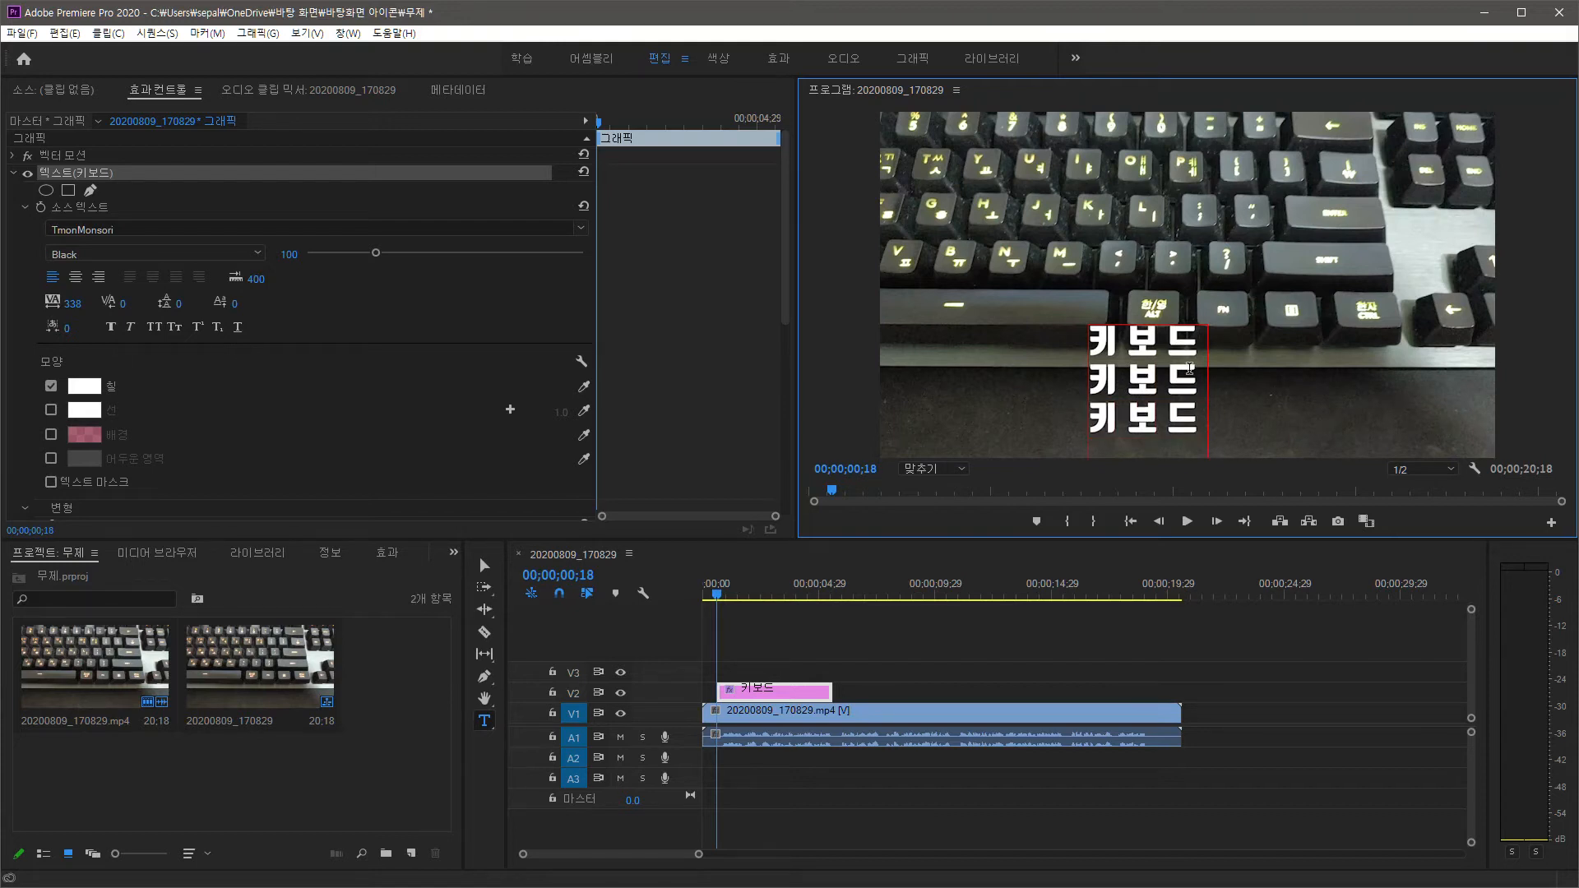
pyautogui.click(175, 309)
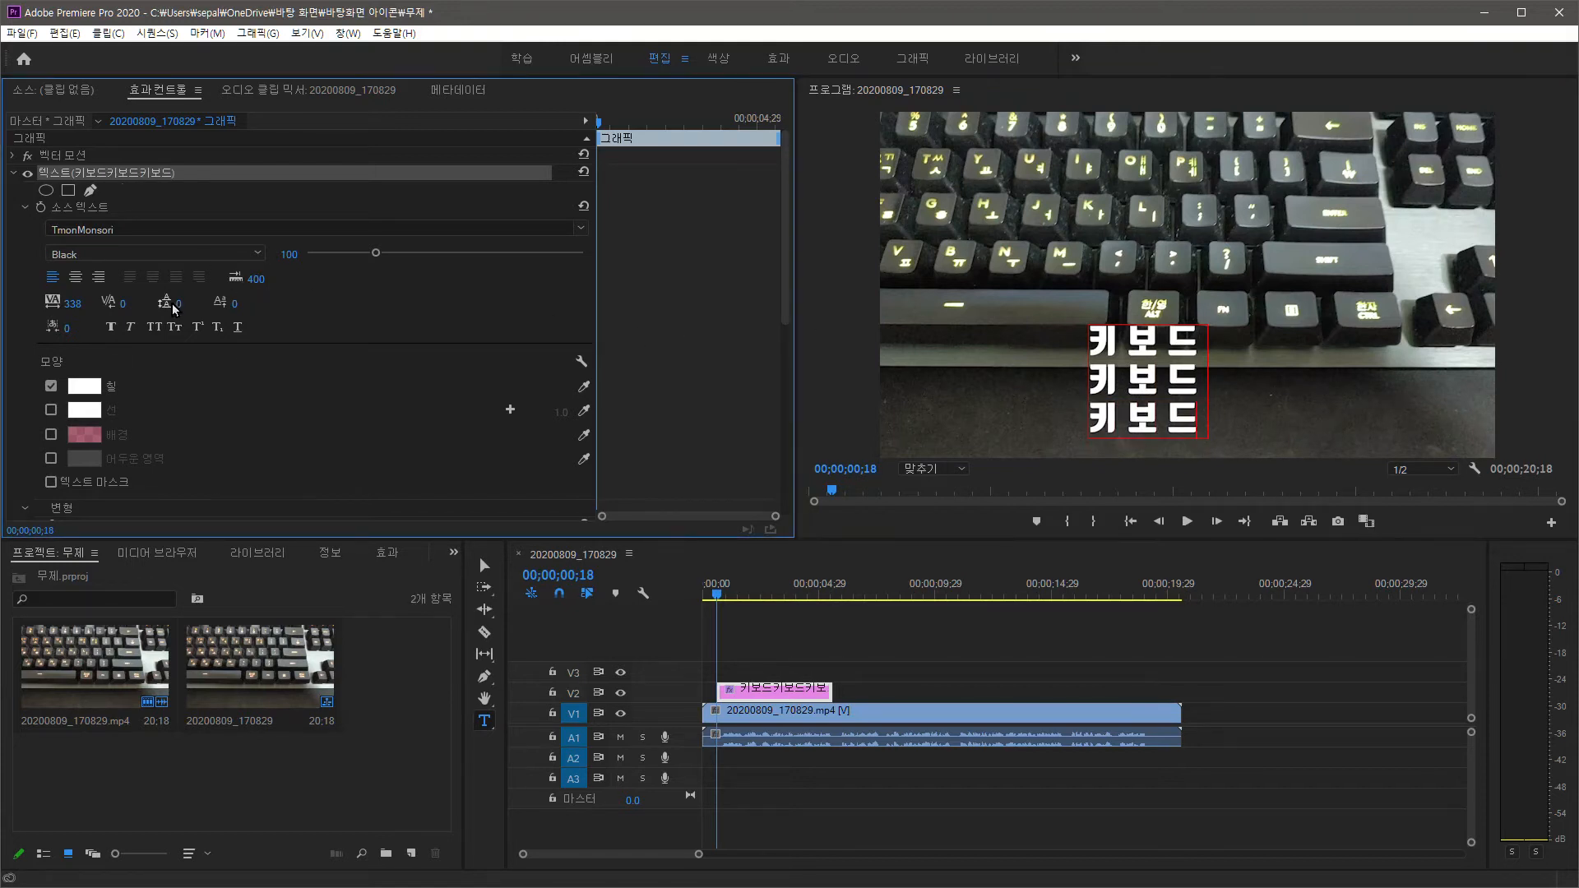
pyautogui.moveTo(176, 305)
pyautogui.mouseDown()
pyautogui.moveTo(214, 305)
pyautogui.moveTo(154, 305)
pyautogui.moveTo(236, 305)
pyautogui.moveTo(200, 305)
pyautogui.mouseUp()
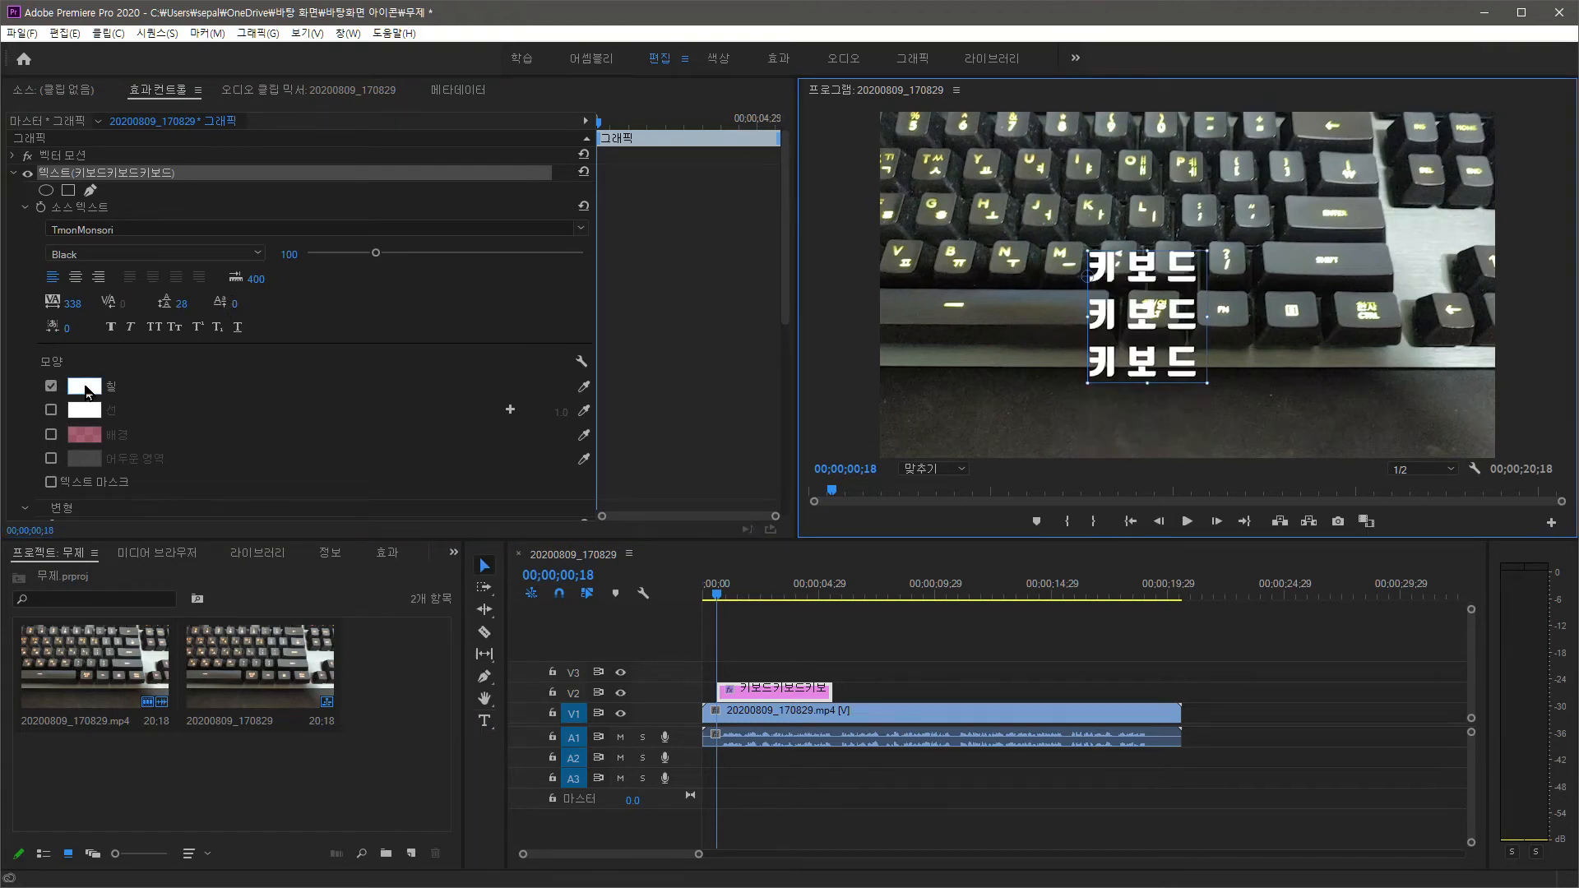
# Step: Set the caption text's fill color to bright red
pyautogui.click(84, 386)
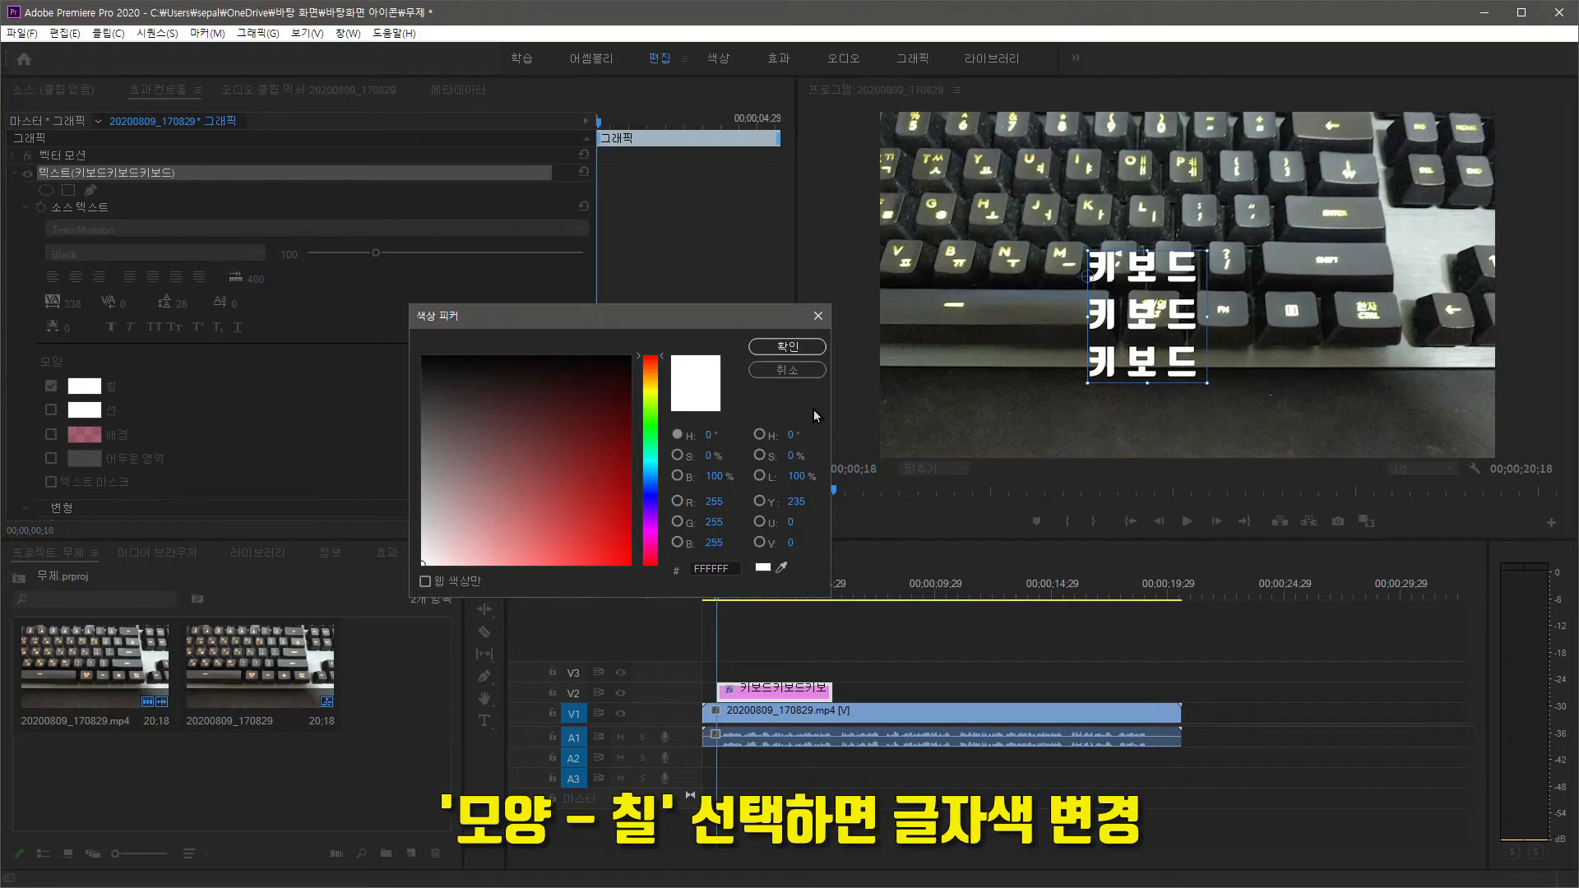
pyautogui.moveTo(547, 490); pyautogui.dragTo(617, 550)
pyautogui.click(785, 350)
pyautogui.click(84, 386)
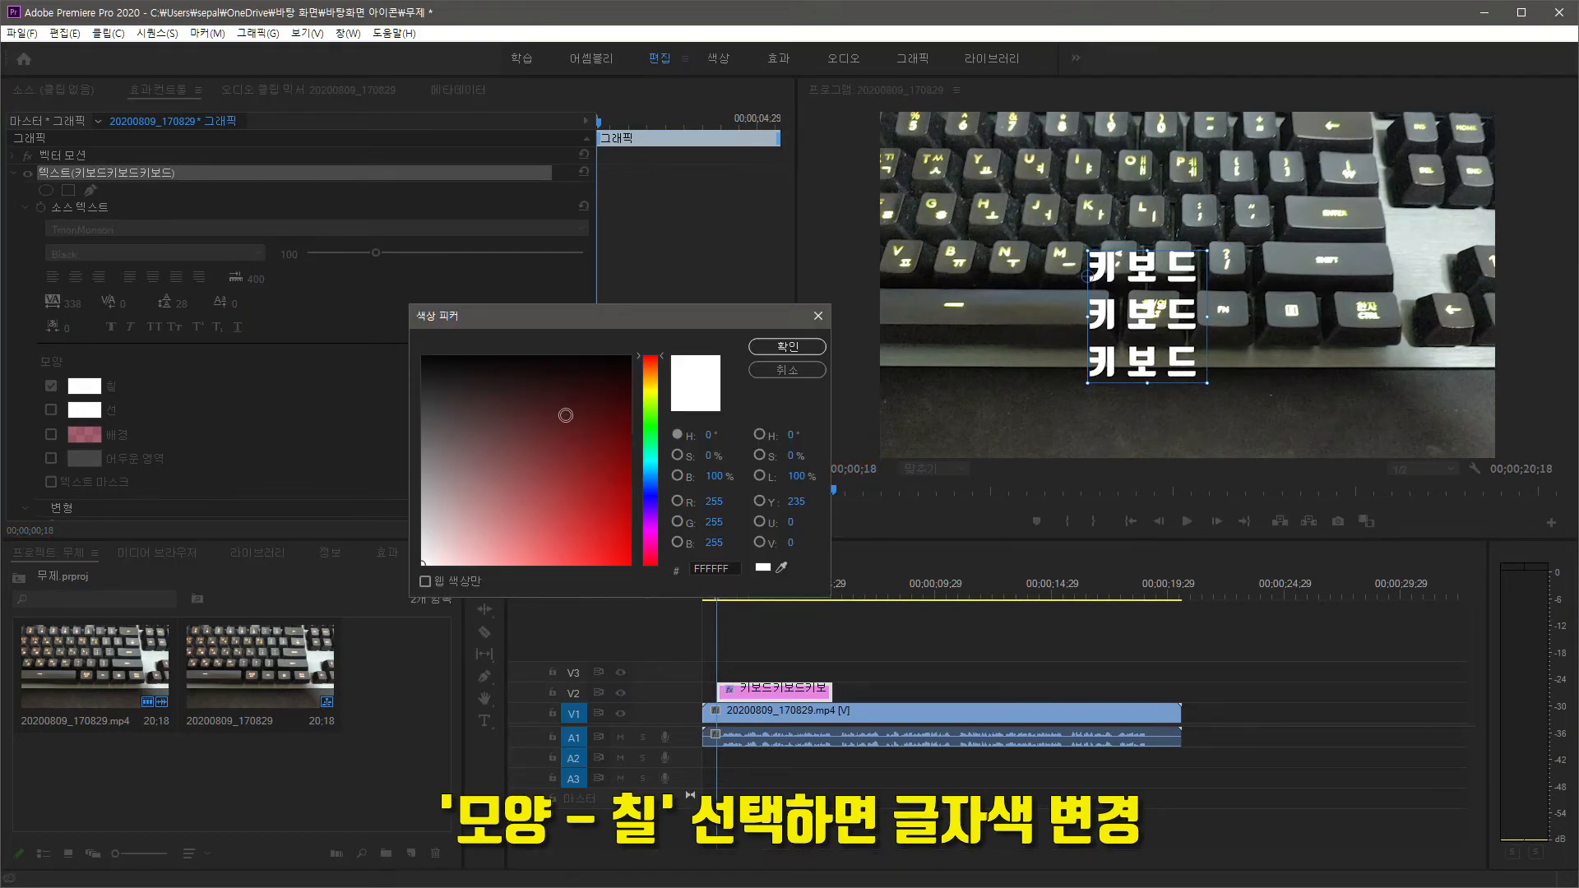
pyautogui.moveTo(571, 418); pyautogui.dragTo(625, 564)
pyautogui.click(787, 348)
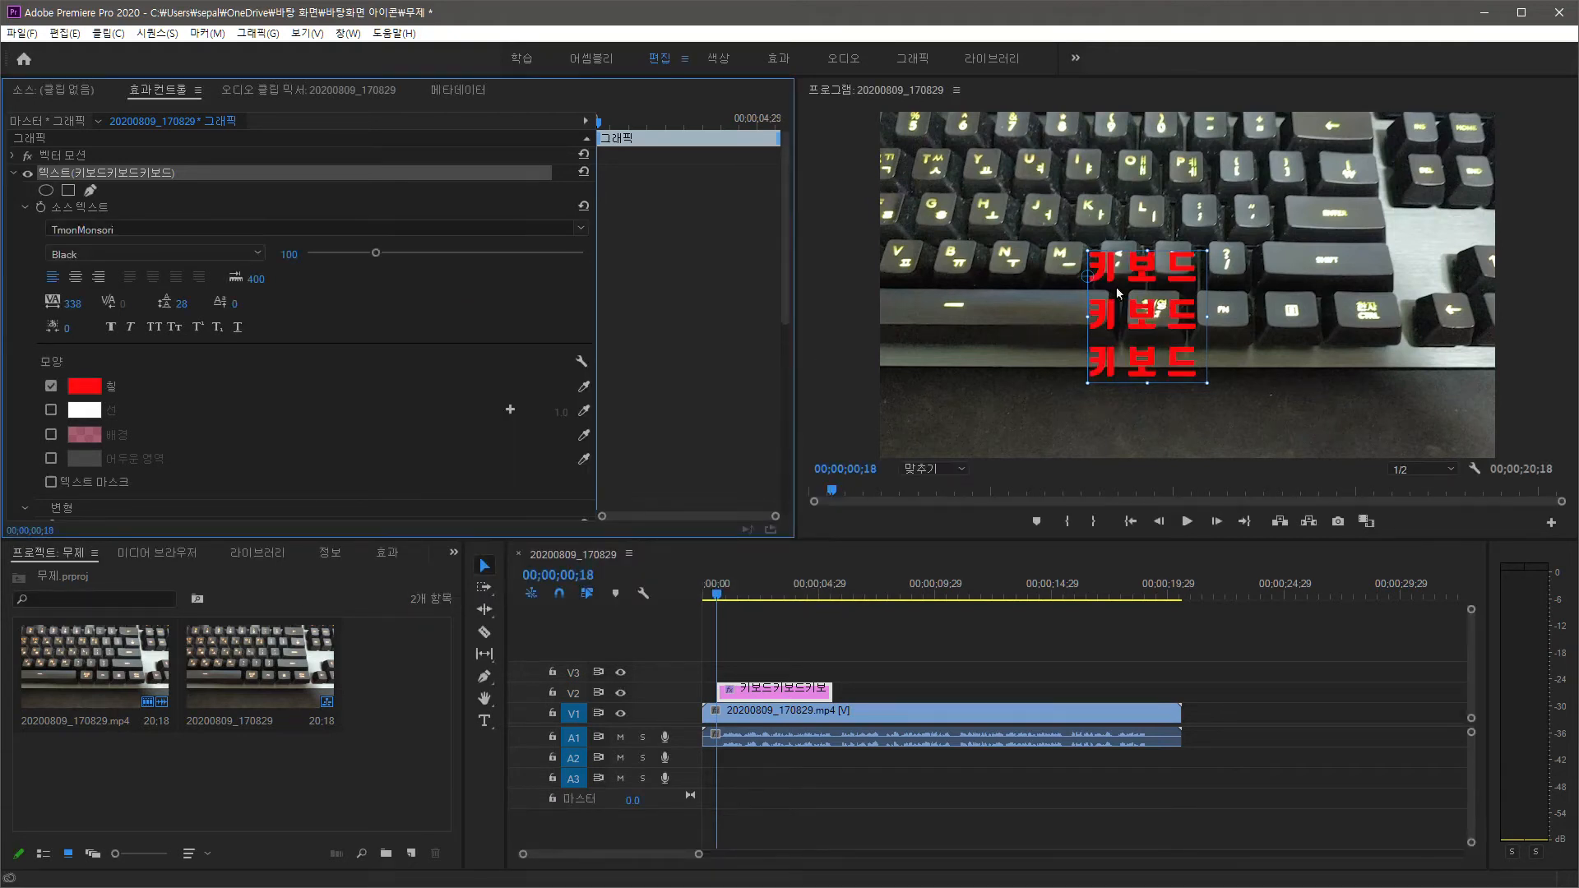
# Step: Set the caption text's fill color to purple C51FEE
pyautogui.moveTo(524, 435); pyautogui.dragTo(561, 448)
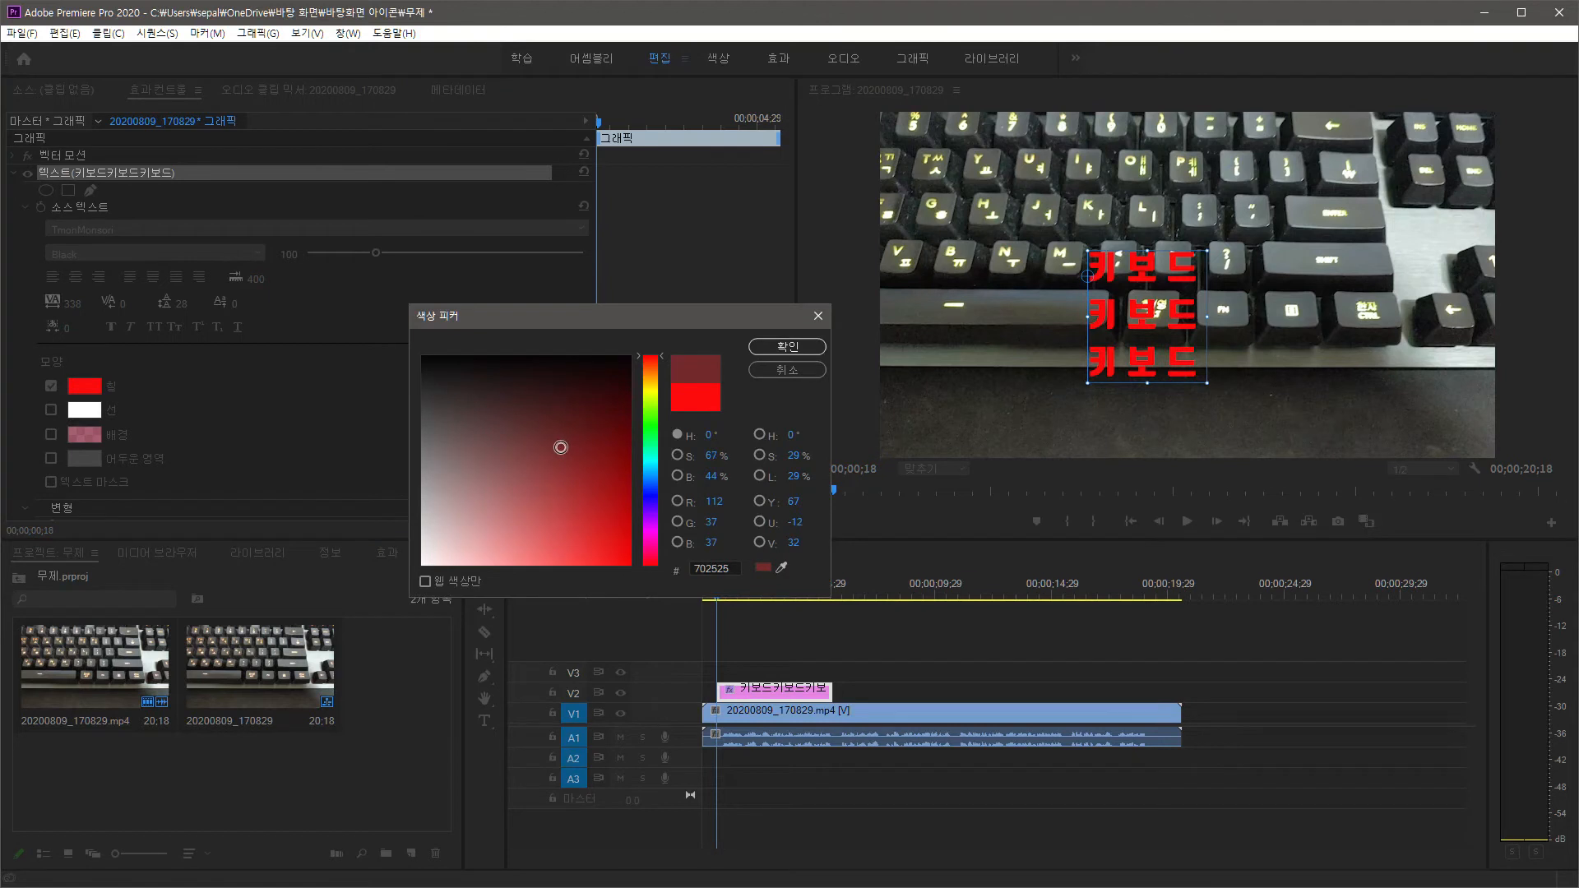
pyautogui.click(652, 523)
pyautogui.click(600, 452)
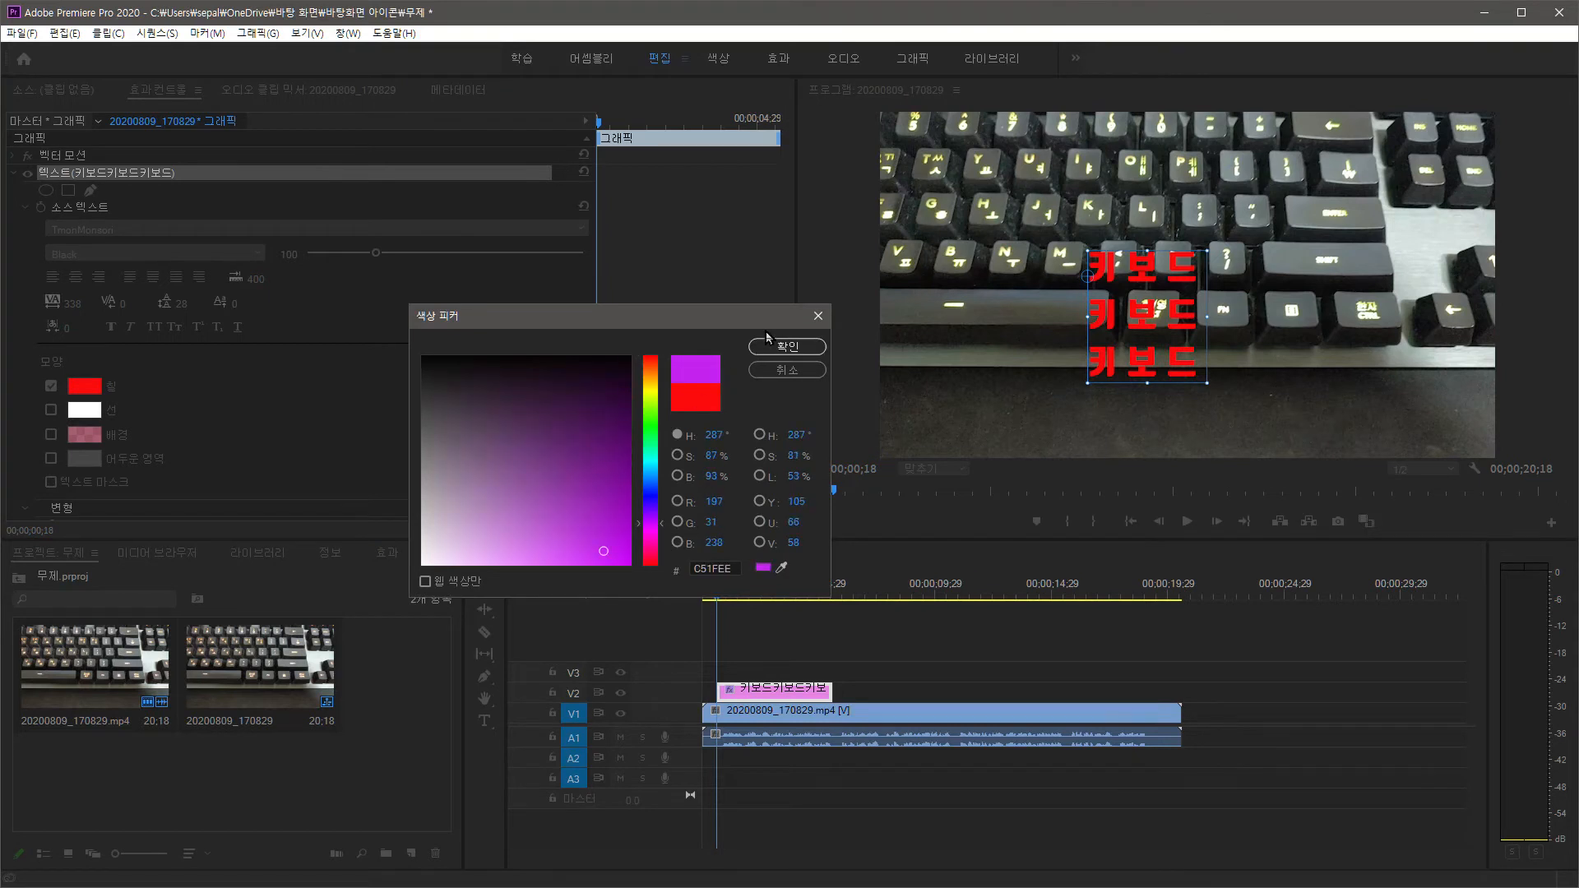
pyautogui.click(787, 346)
# Step: Enable a stroke on the caption text and color it light gray B5B5B5
pyautogui.click(50, 410)
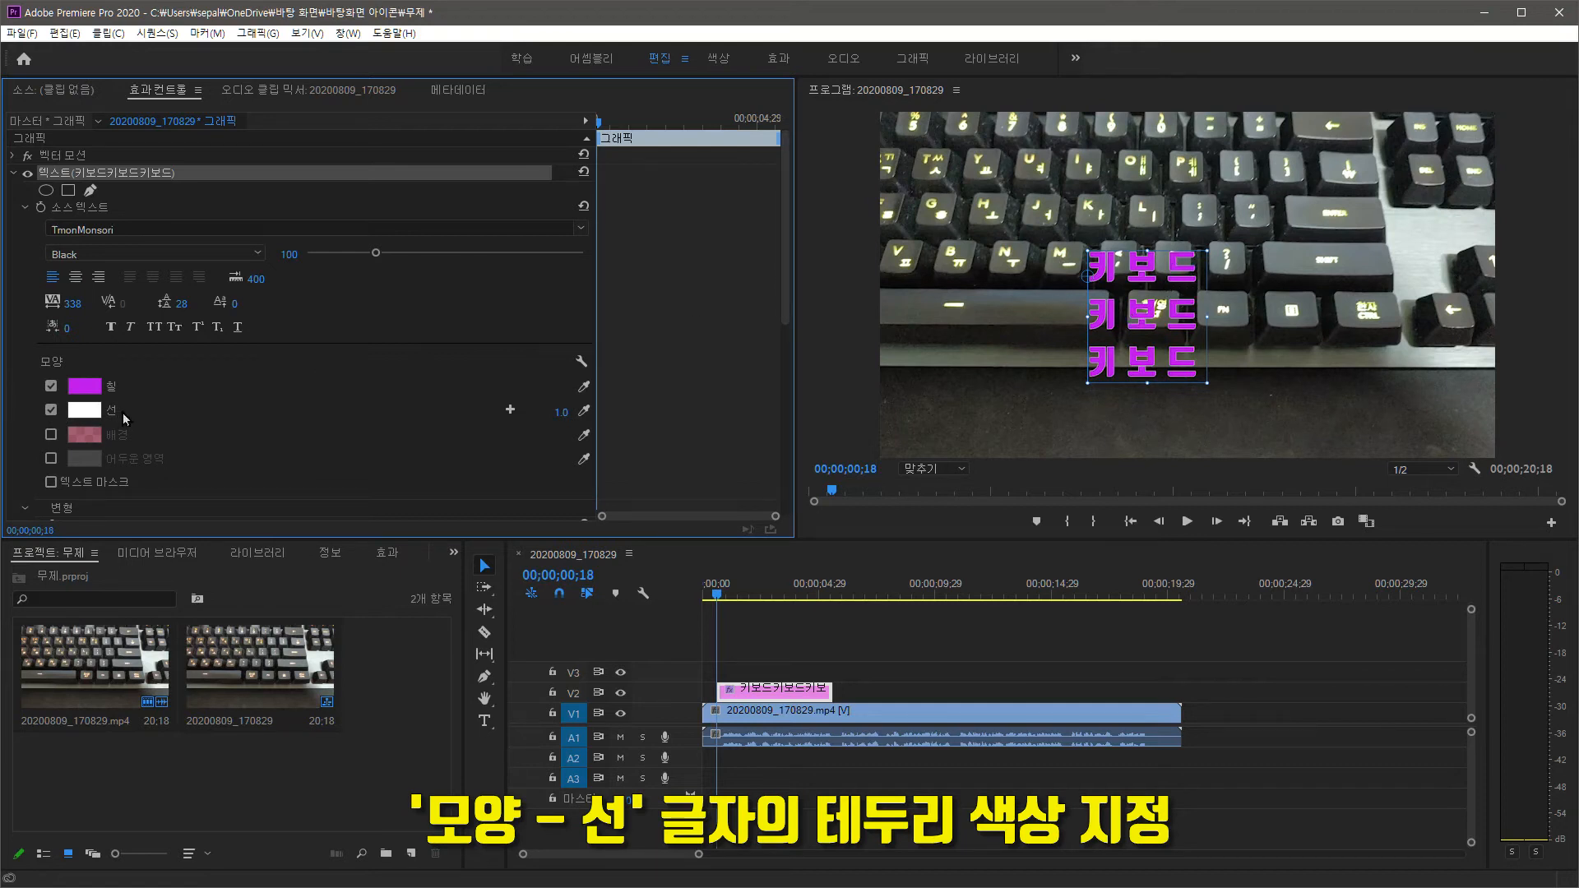
pyautogui.click(88, 416)
pyautogui.click(788, 348)
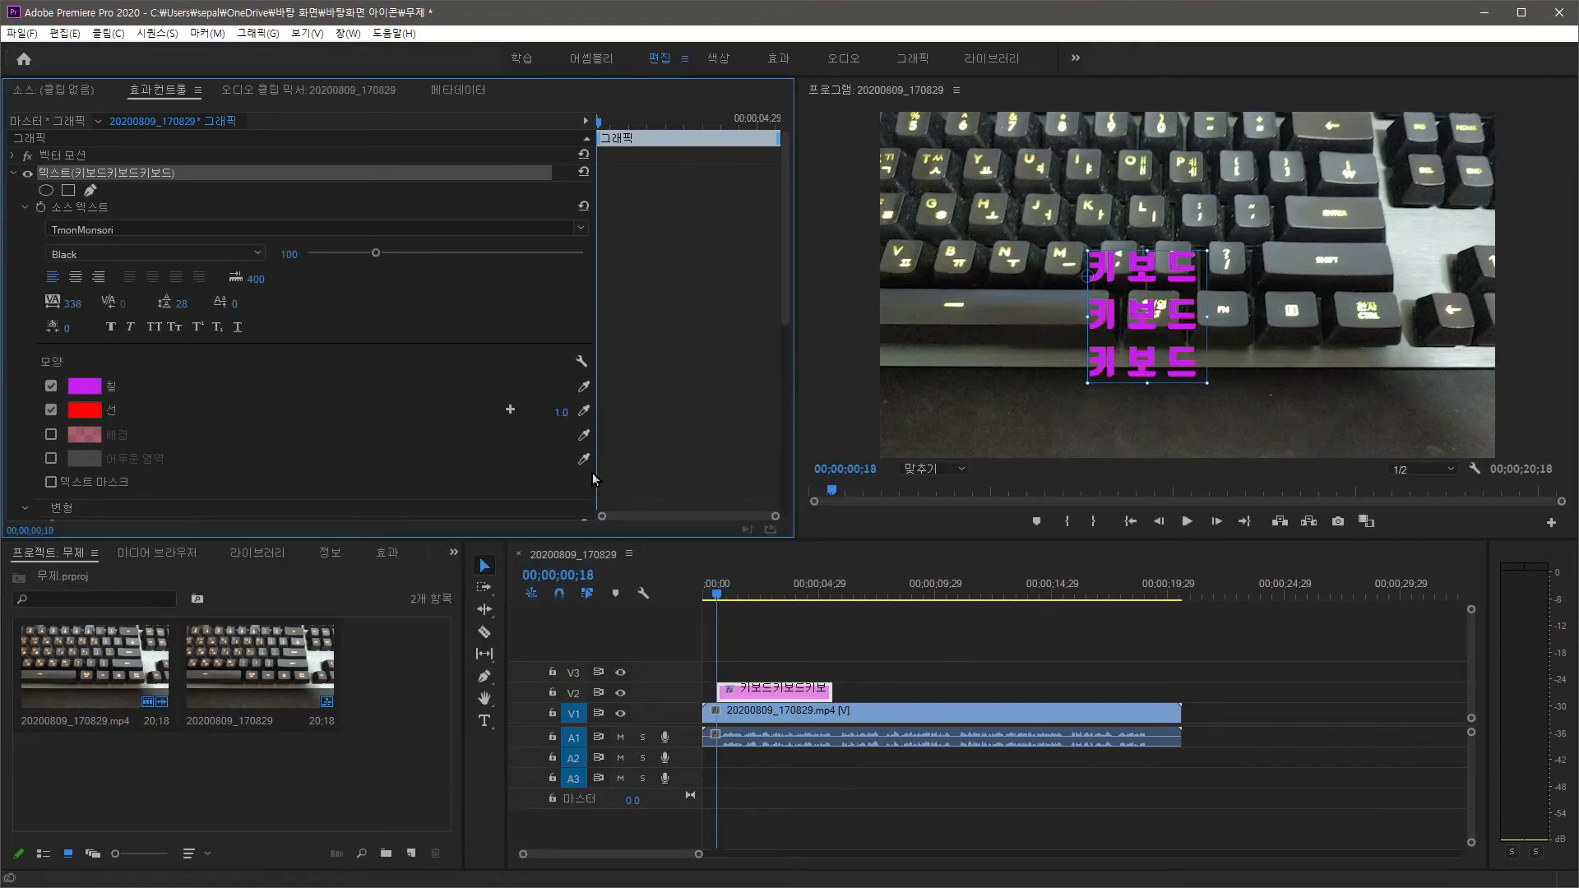
pyautogui.click(84, 410)
pyautogui.click(433, 474)
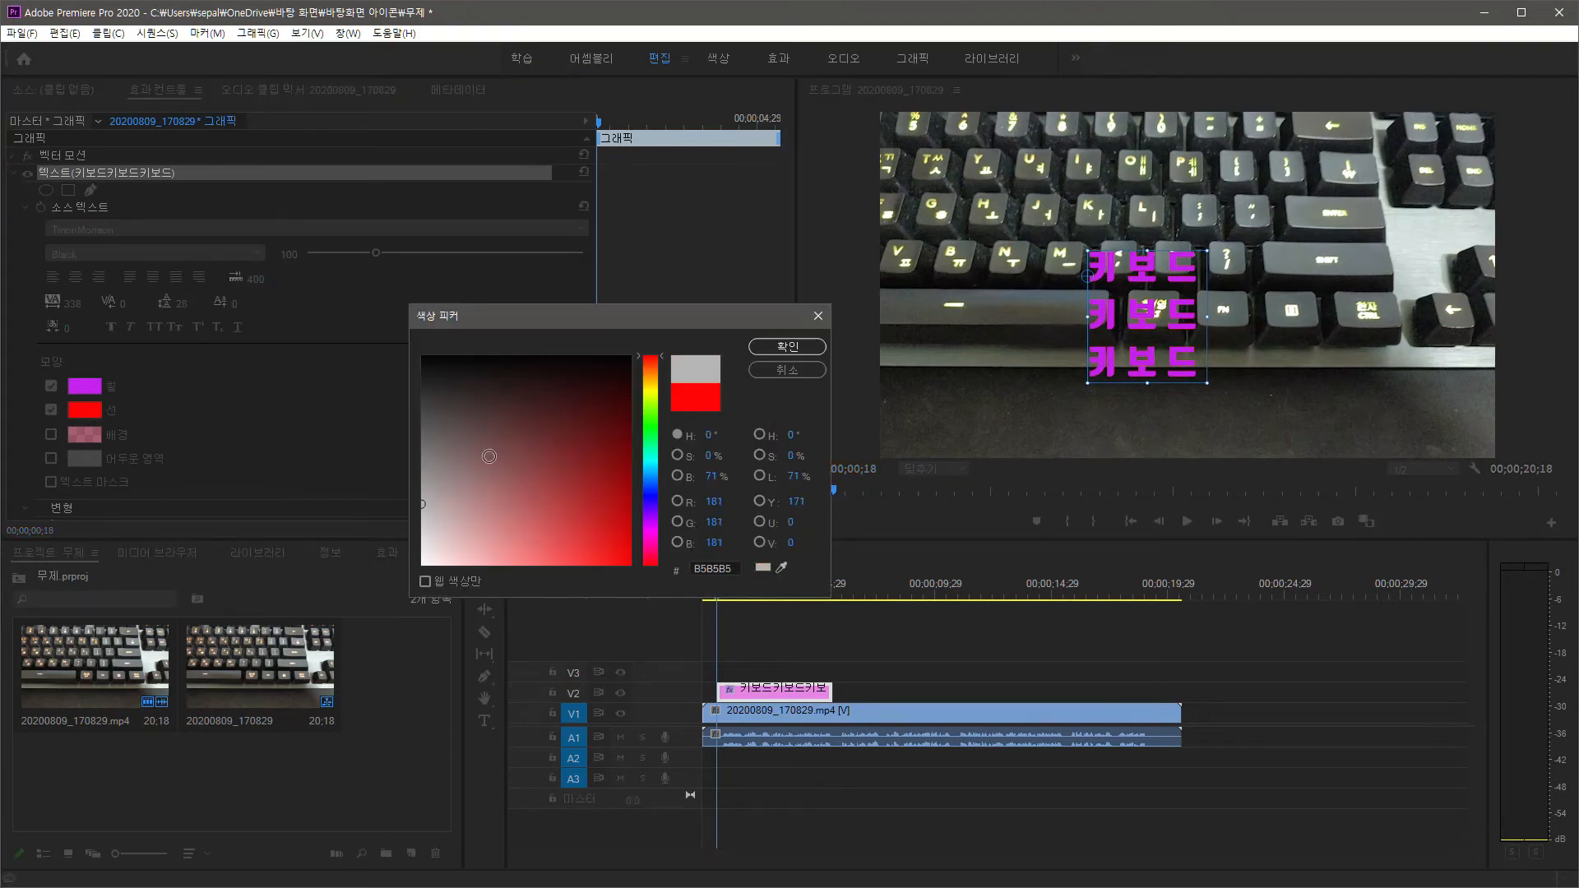
pyautogui.click(787, 347)
# Step: Try a background behind the caption at 23% opacity and size 13.2, and turn it off again
pyautogui.scroll(-1, 373, 481)
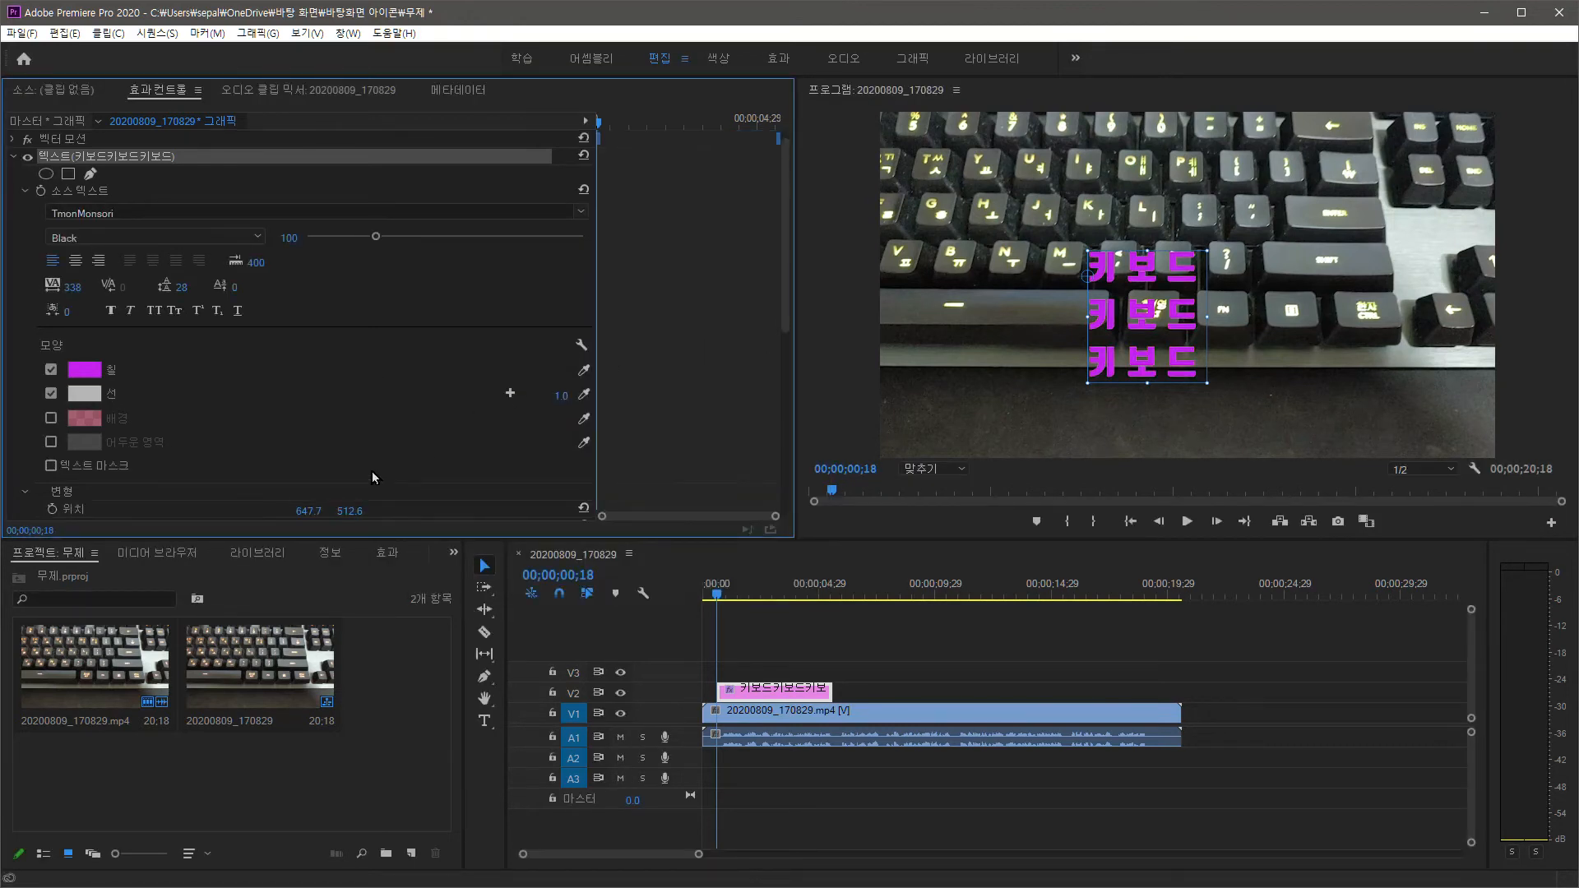
pyautogui.click(51, 403)
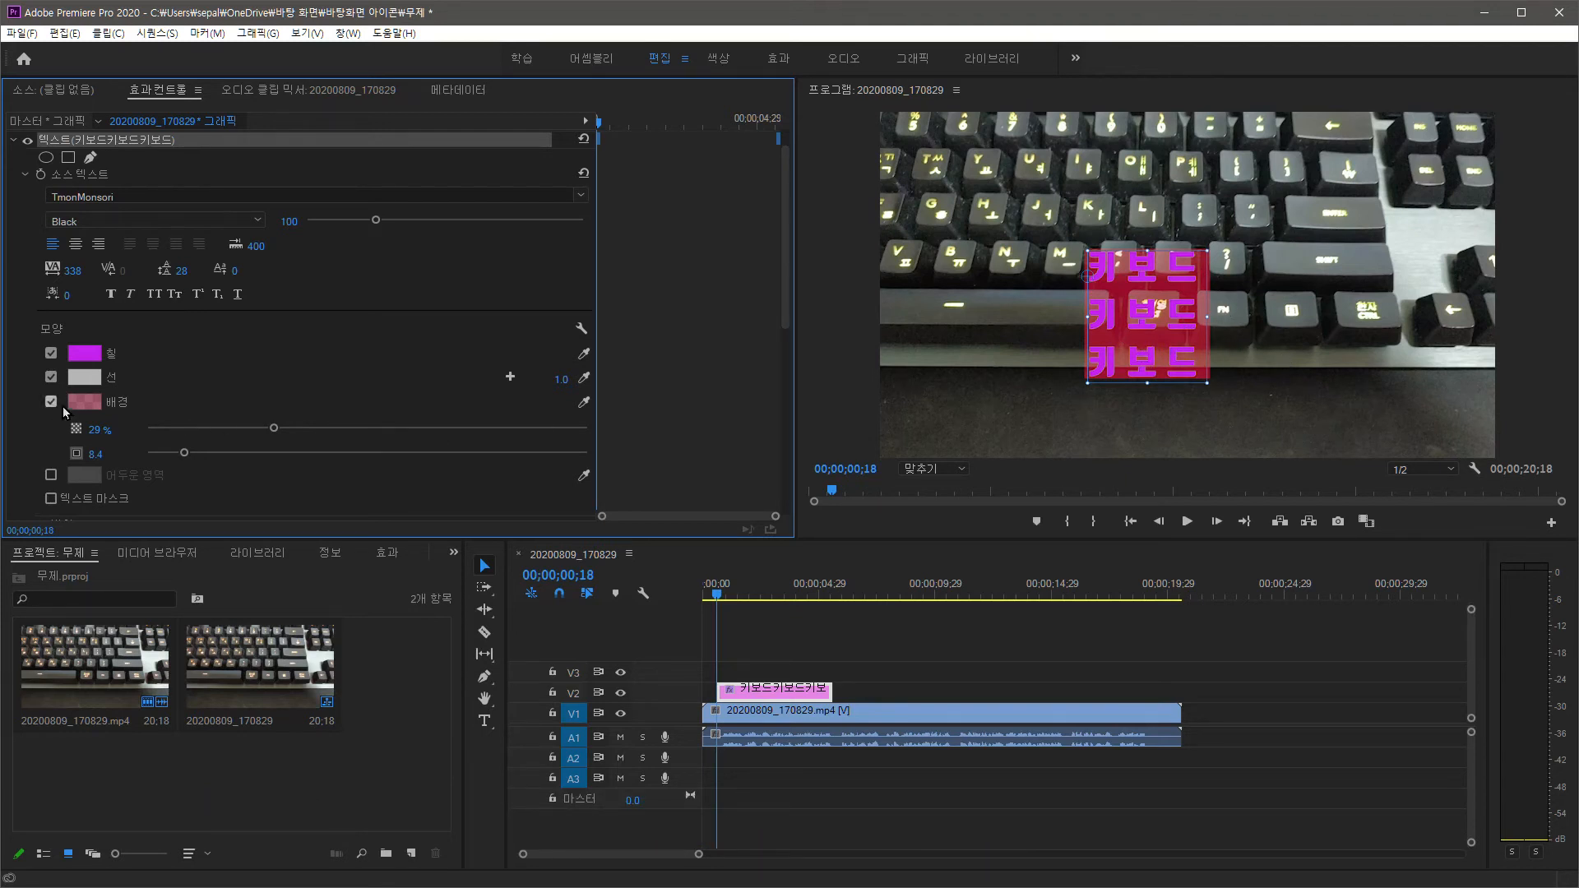
pyautogui.moveTo(276, 431); pyautogui.dragTo(205, 453)
pyautogui.scroll(-3, 121, 419)
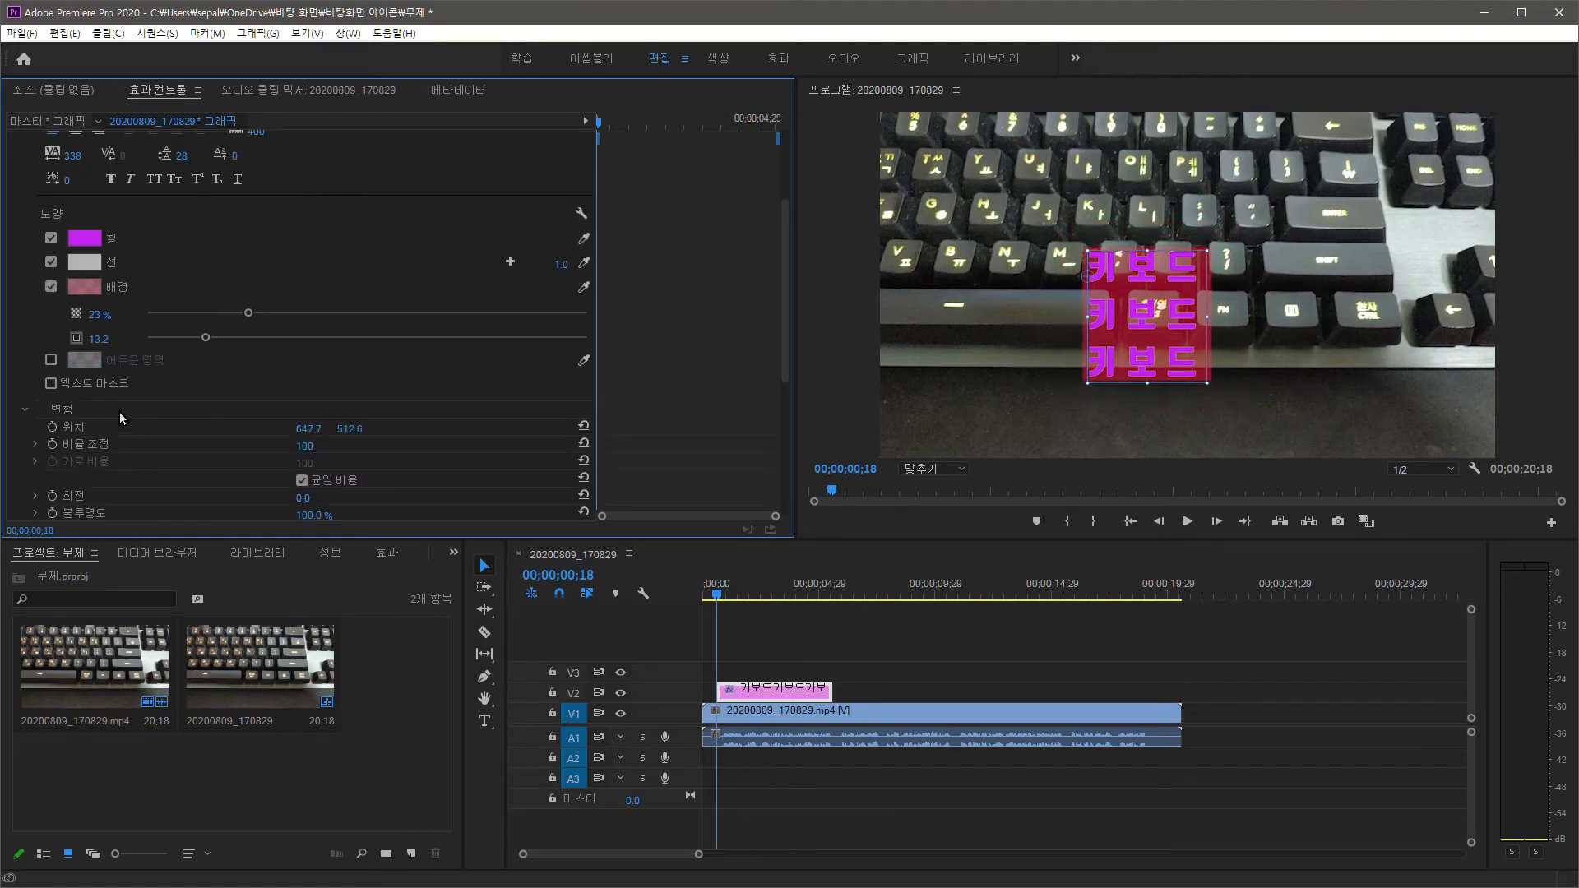
pyautogui.click(51, 287)
# Step: Enable a shadow on the caption text and color it pinkish white FFF2F2
pyautogui.click(50, 310)
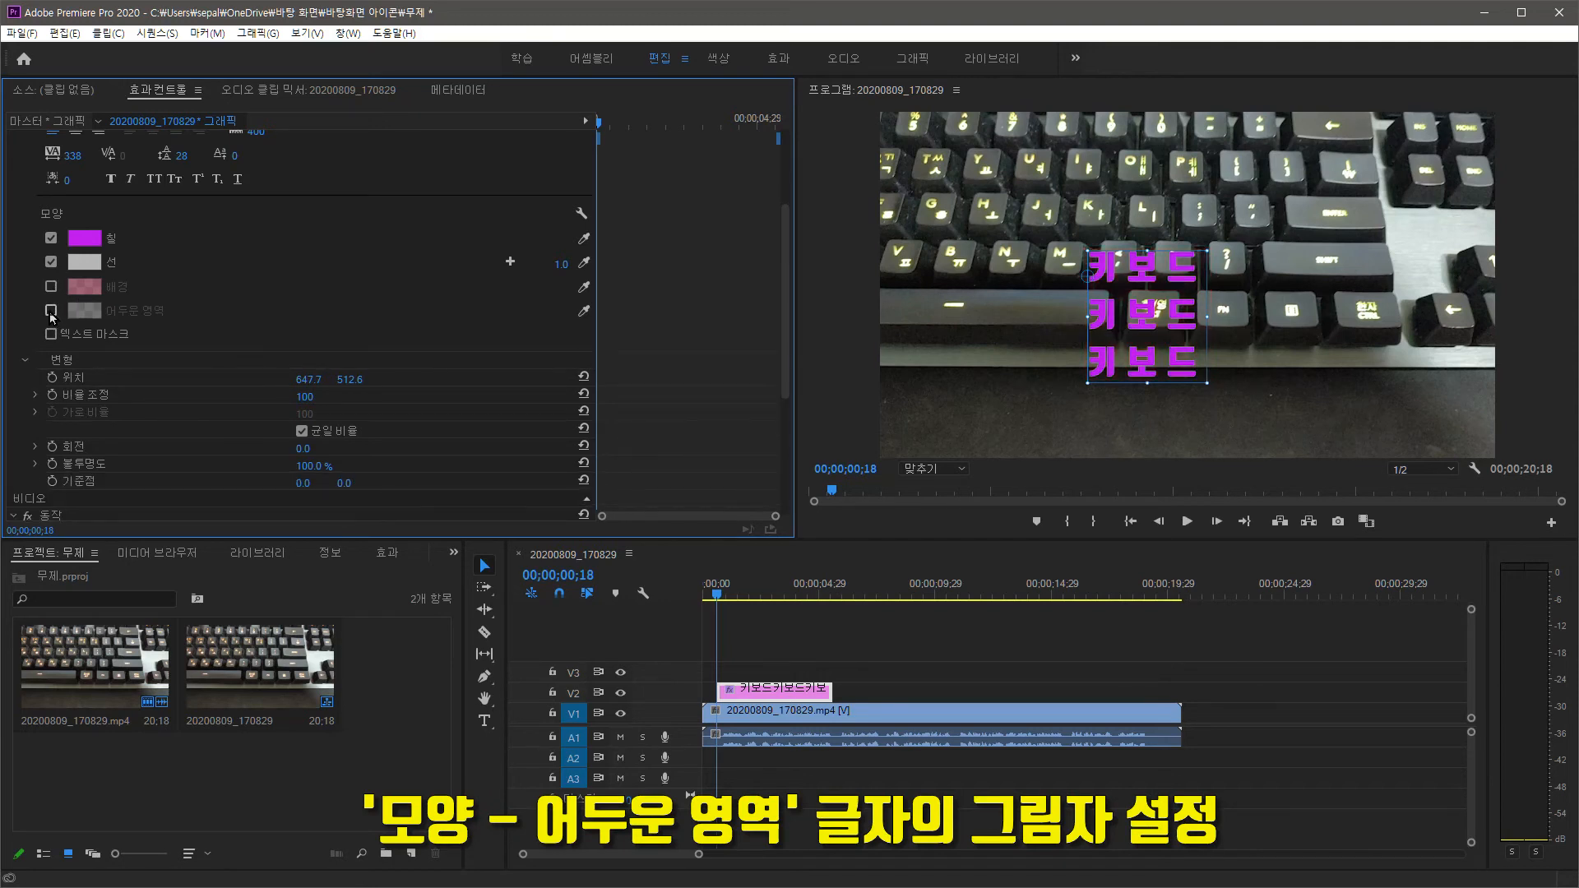
pyautogui.click(85, 311)
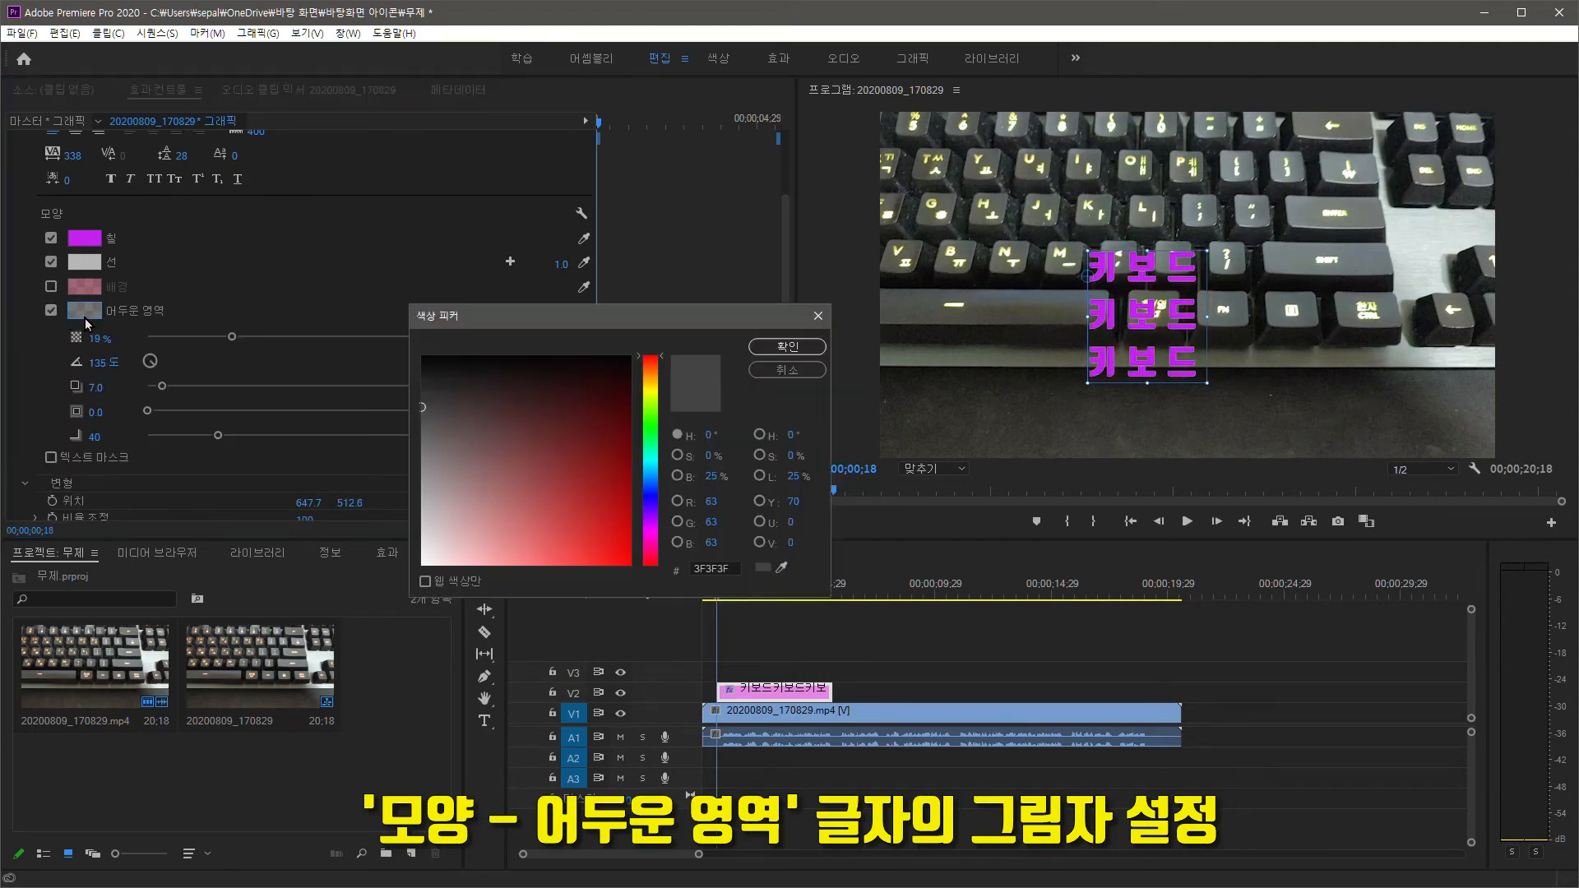
pyautogui.click(581, 441)
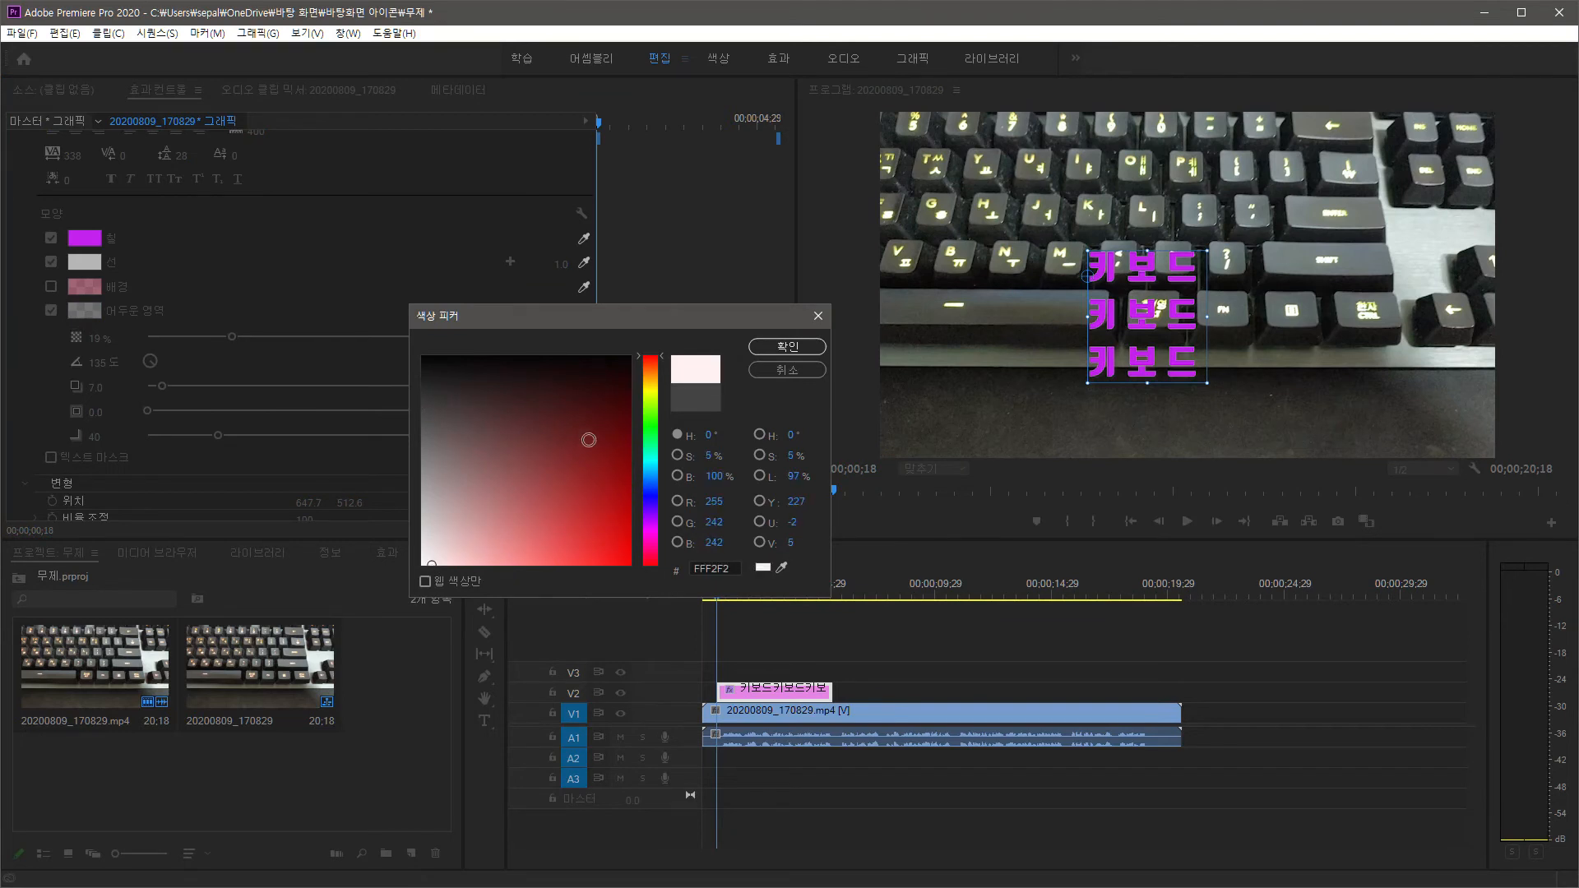
pyautogui.click(773, 352)
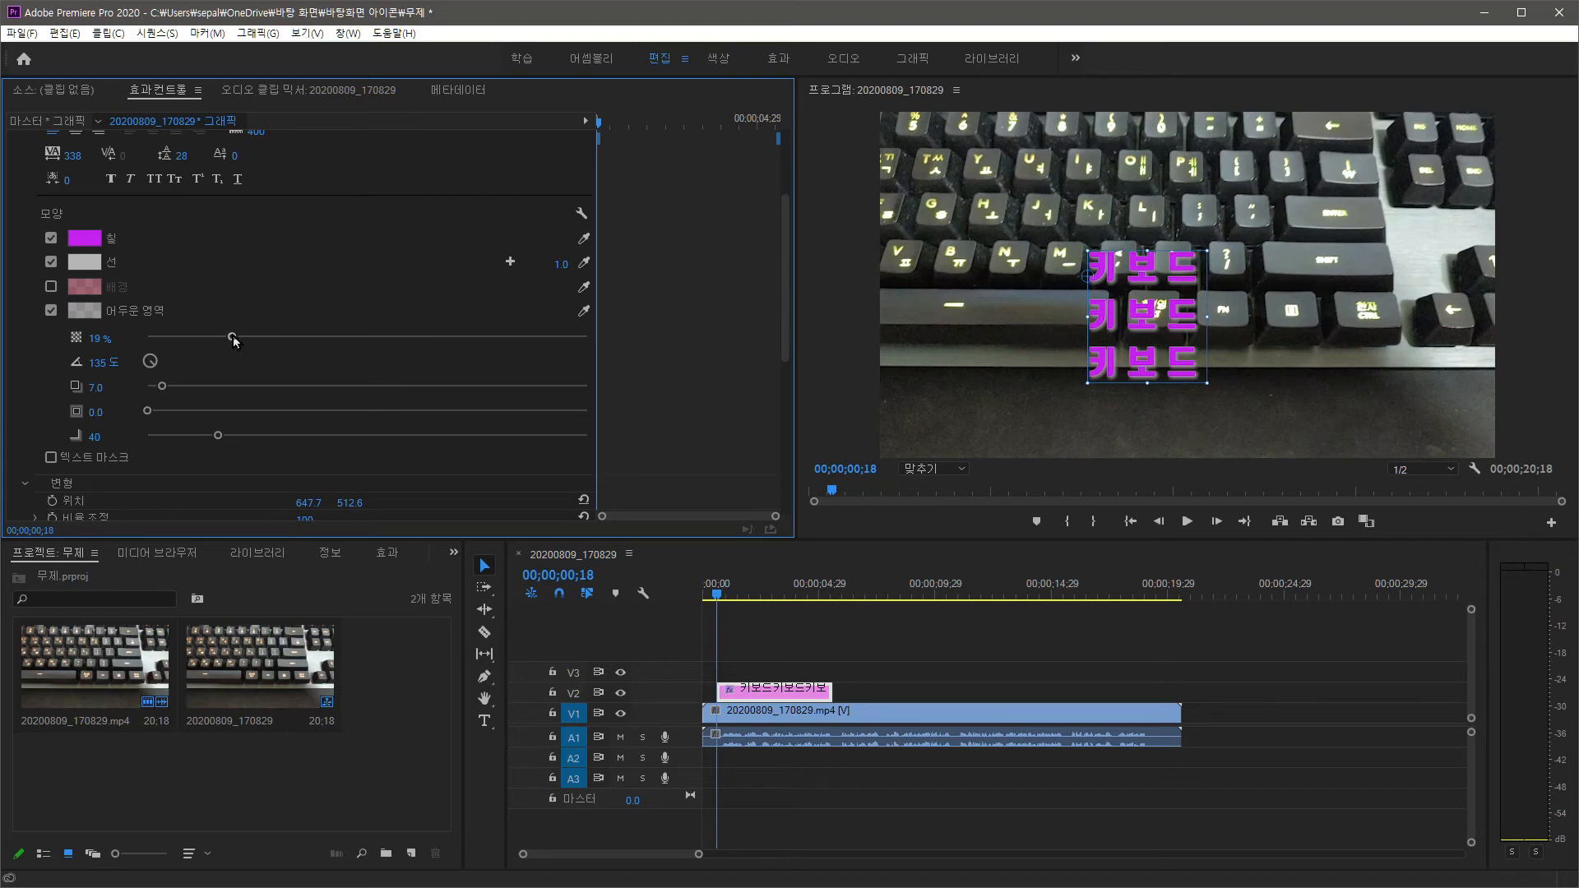
# Step: Set the caption shadow's opacity to 100%, angle to -2x-222° and distance to 28, and adjust its size and blur
pyautogui.moveTo(234, 340)
pyautogui.mouseDown()
pyautogui.moveTo(584, 342)
pyautogui.moveTo(213, 348)
pyautogui.moveTo(619, 343)
pyautogui.mouseUp()
pyautogui.moveTo(153, 364); pyautogui.dragTo(115, 385)
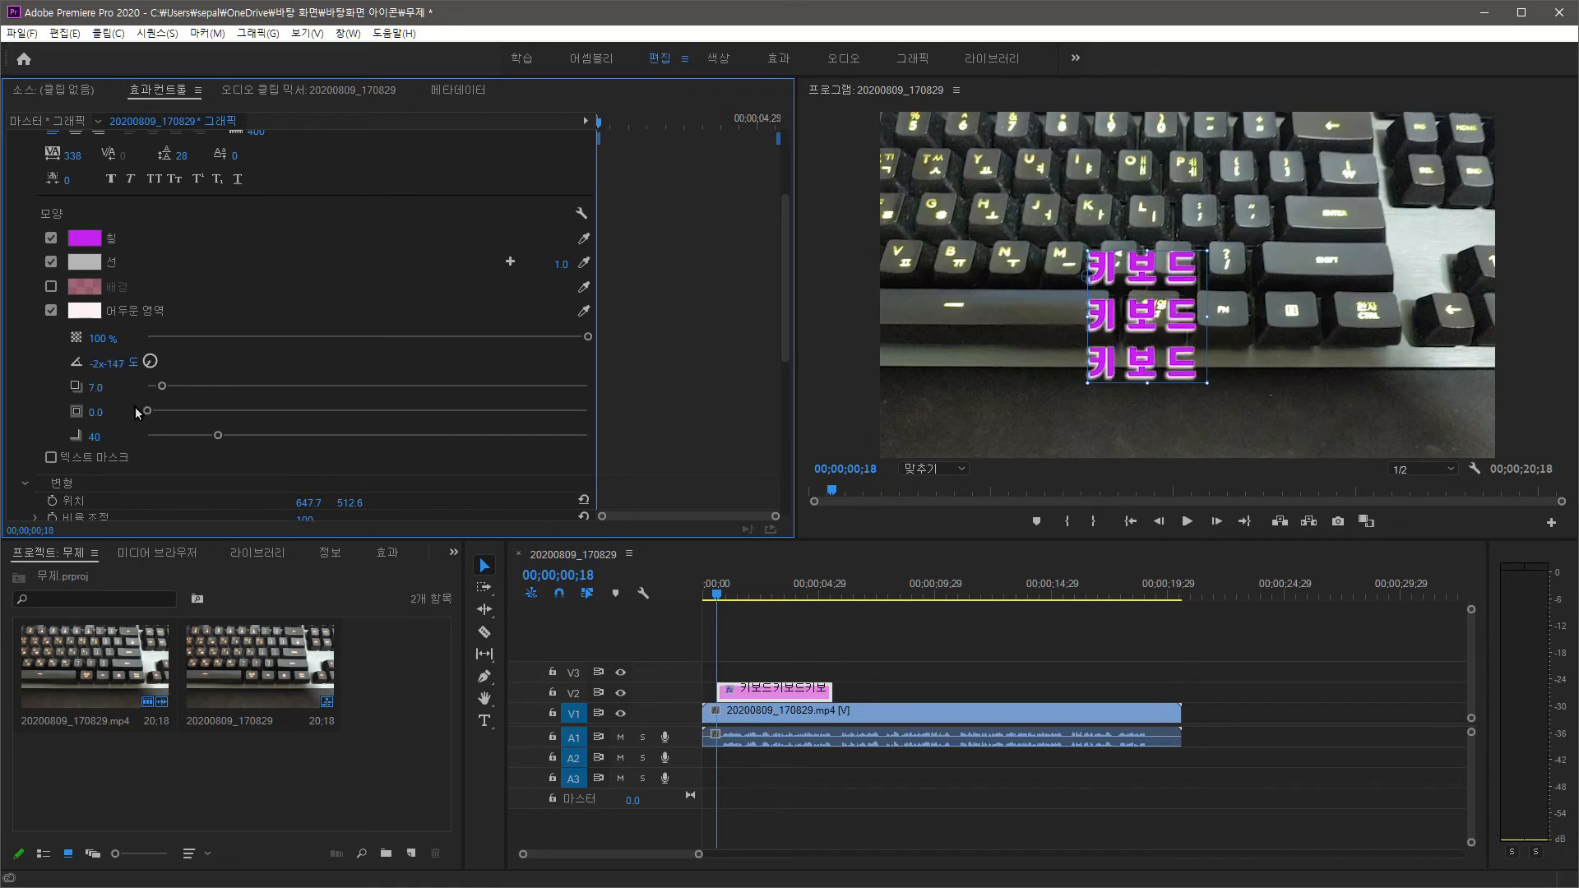
pyautogui.moveTo(162, 386); pyautogui.dragTo(266, 394)
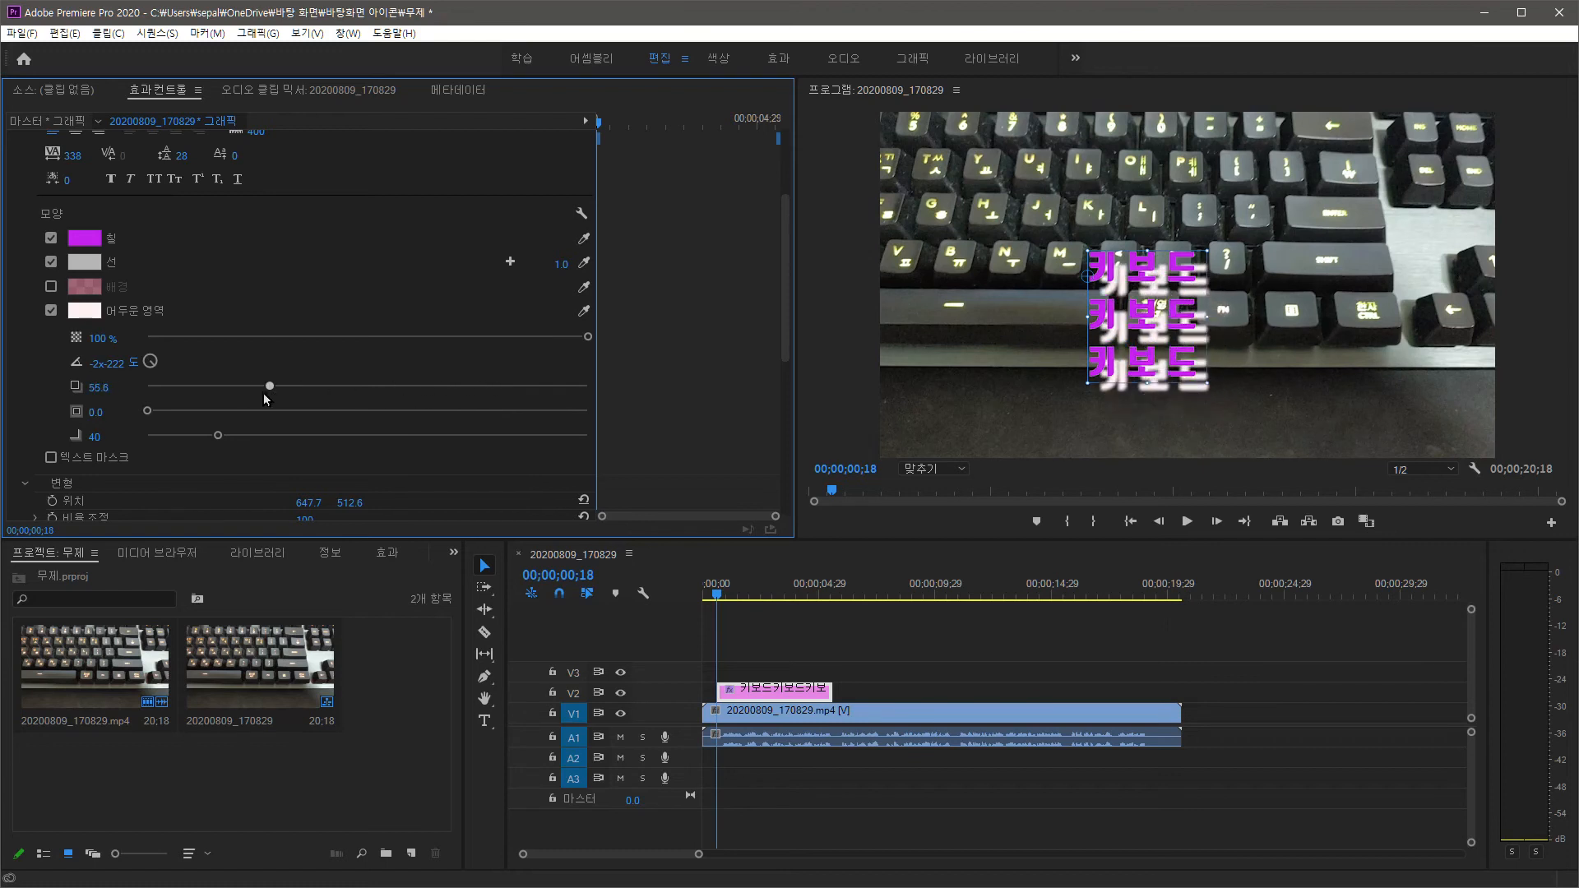
pyautogui.moveTo(210, 393); pyautogui.dragTo(201, 395)
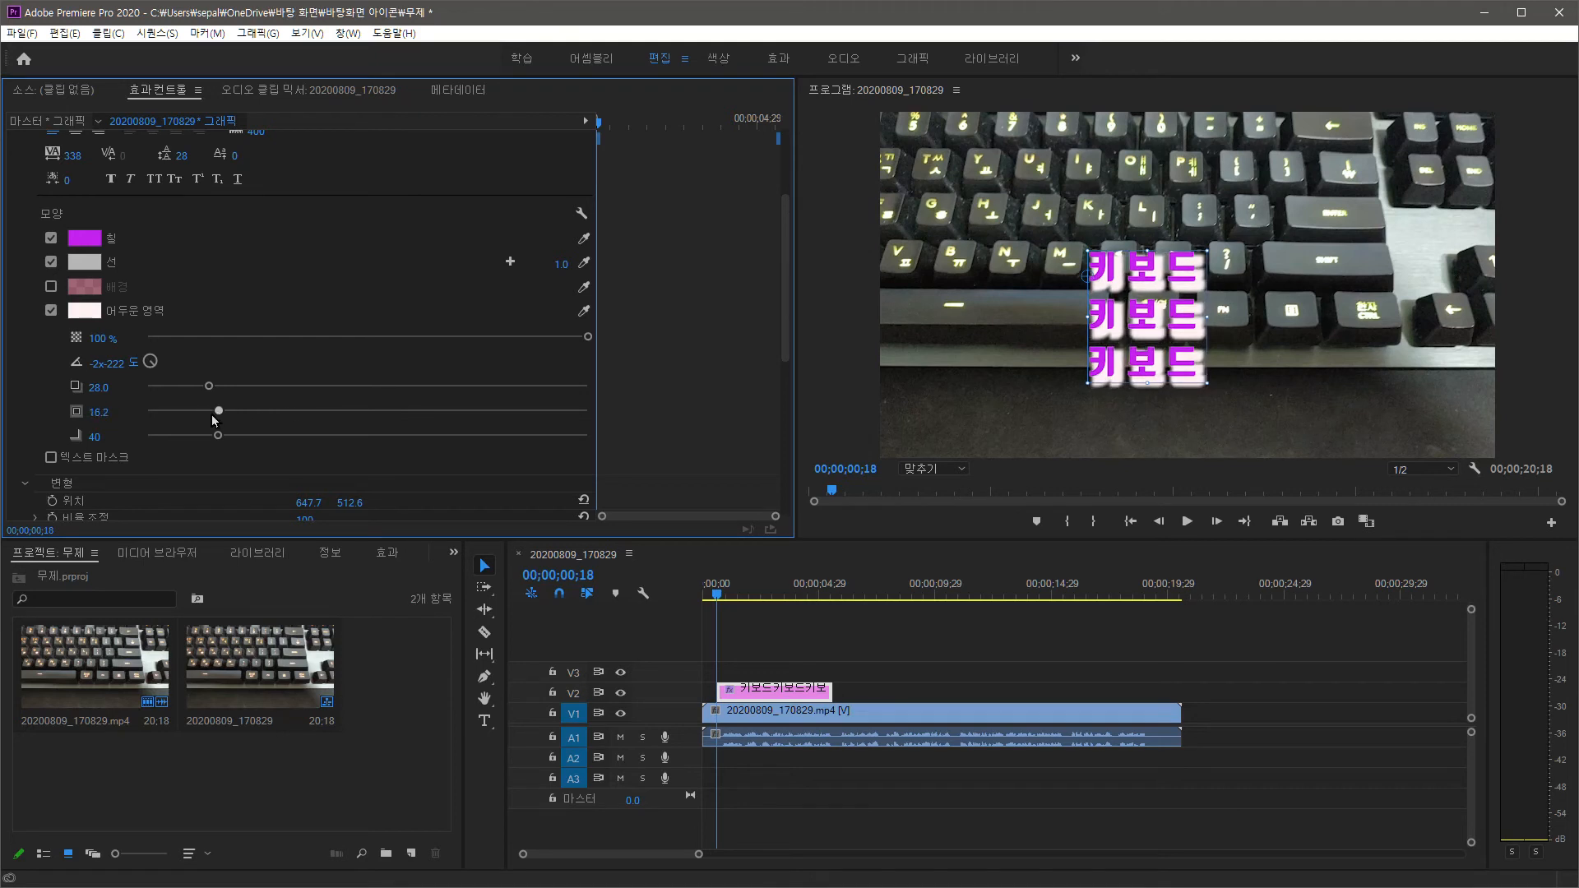
pyautogui.moveTo(190, 415)
pyautogui.mouseDown()
pyautogui.moveTo(249, 413)
pyautogui.moveTo(175, 412)
pyautogui.moveTo(327, 441)
pyautogui.moveTo(176, 437)
pyautogui.moveTo(281, 437)
pyautogui.moveTo(192, 437)
pyautogui.mouseUp()
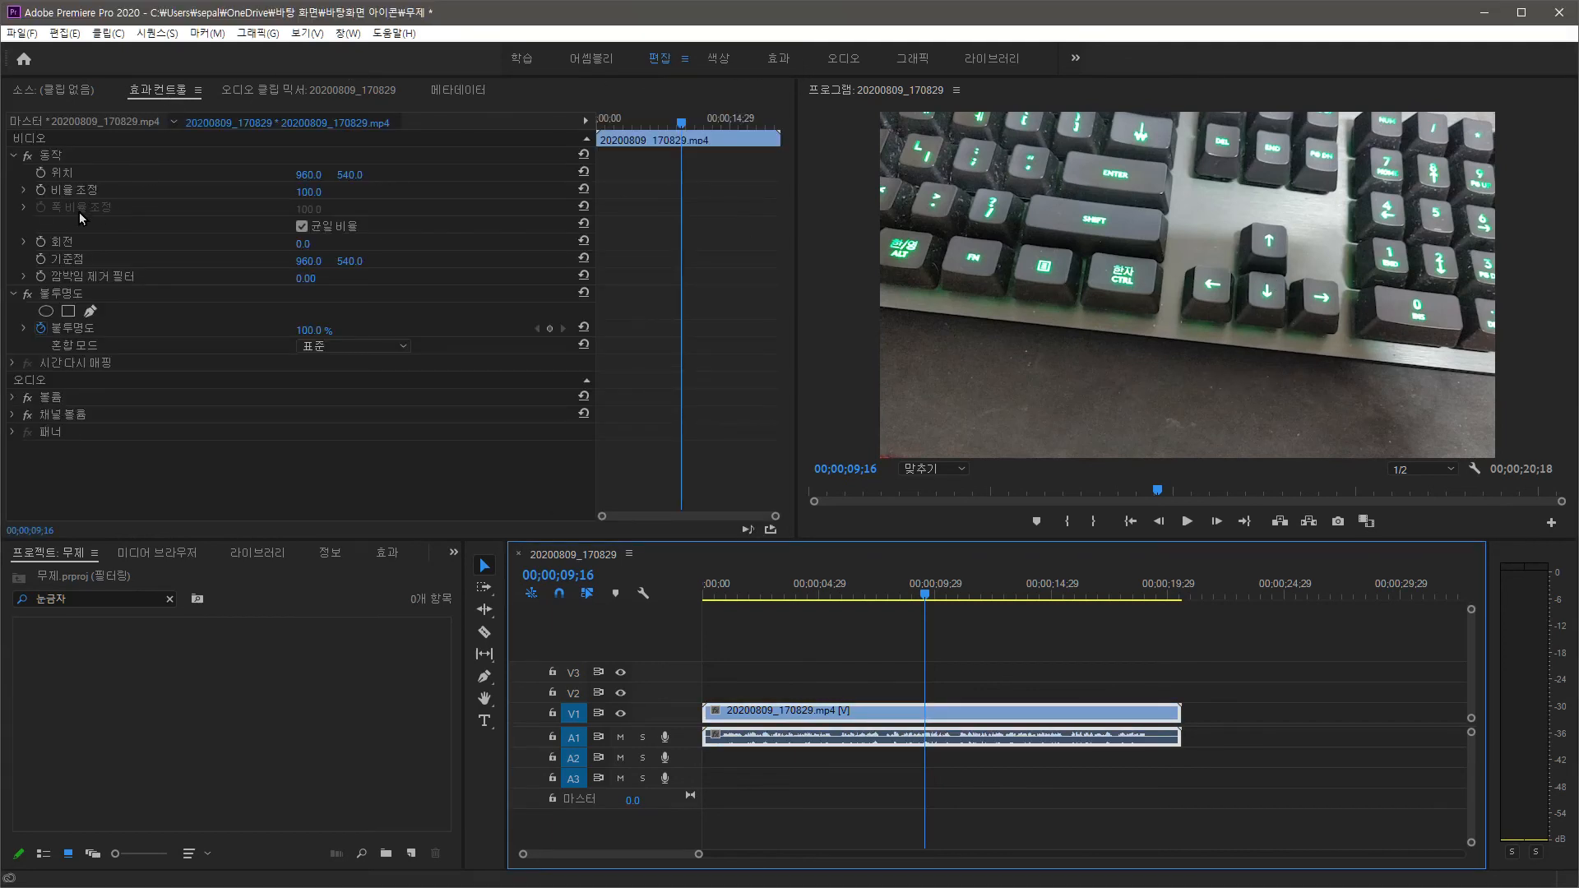
# Step: Rotate the keyboard video clip to -6° to level the keyboard
pyautogui.click(302, 244)
pyautogui.moveTo(303, 244)
pyautogui.mouseDown()
pyautogui.moveTo(268, 243)
pyautogui.moveTo(298, 243)
pyautogui.mouseUp()
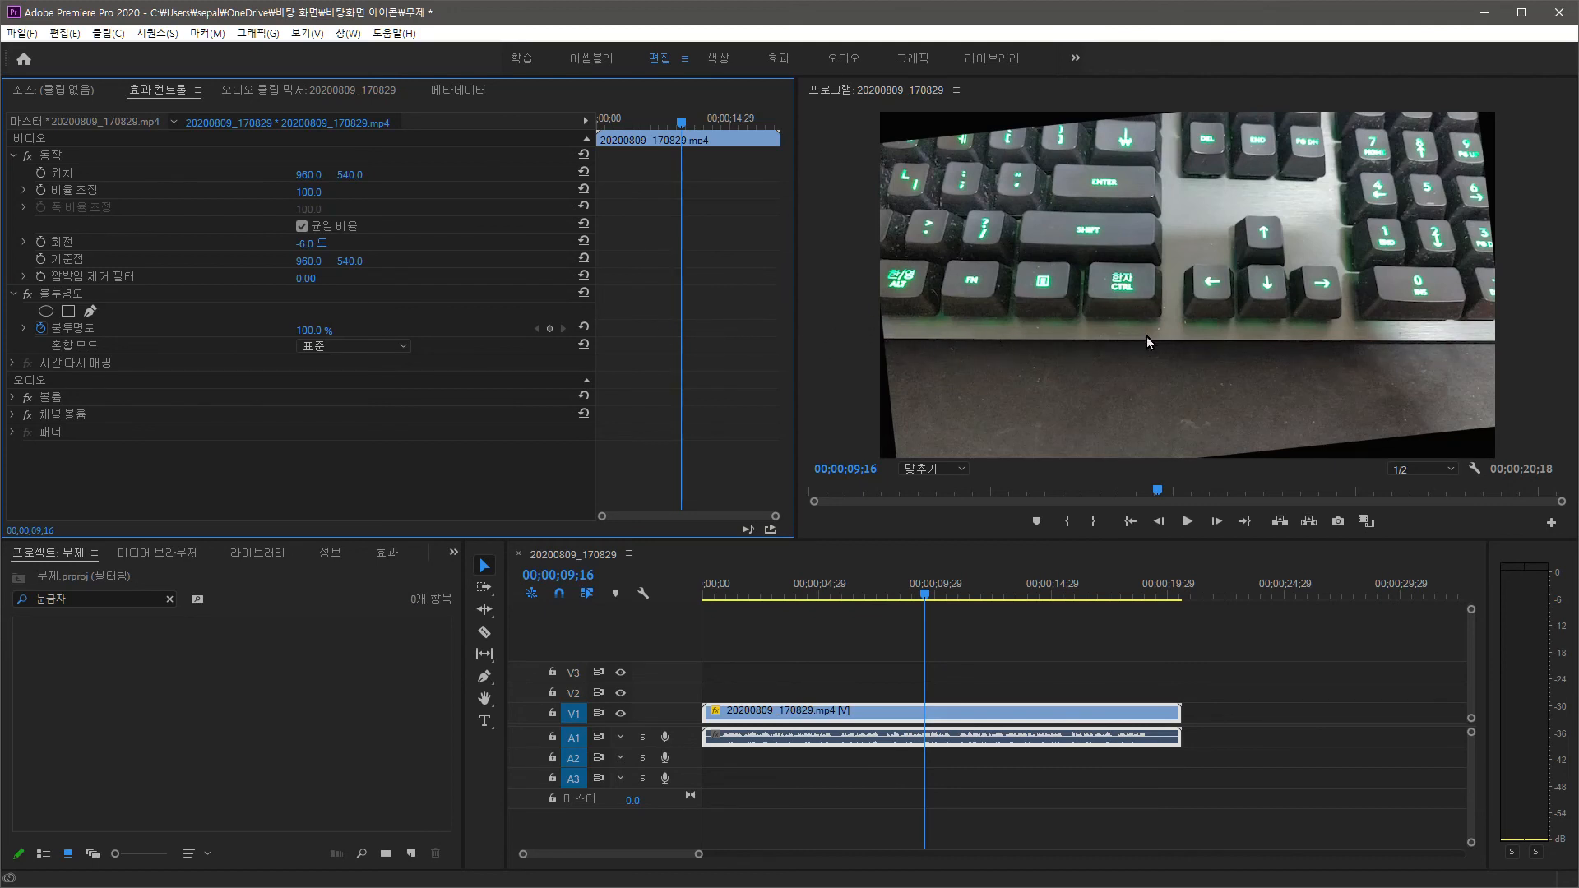
# Step: Show rulers on the program preview and place a vertical guide through the arrow keys and a horizontal guide along the keyboard's front edge
pyautogui.click(1474, 470)
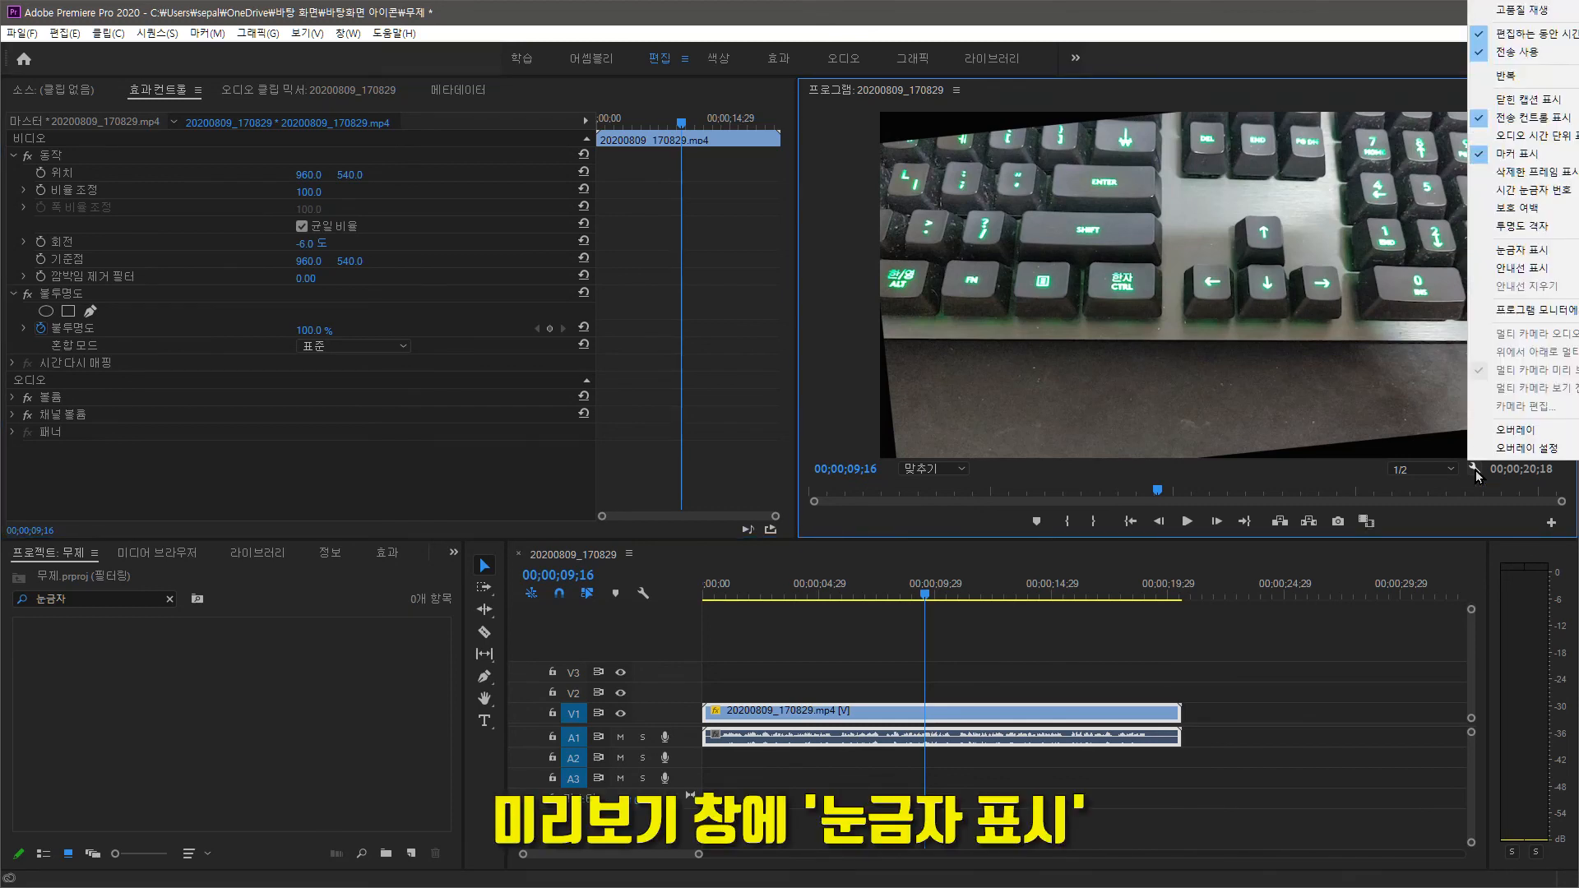
pyautogui.click(1505, 257)
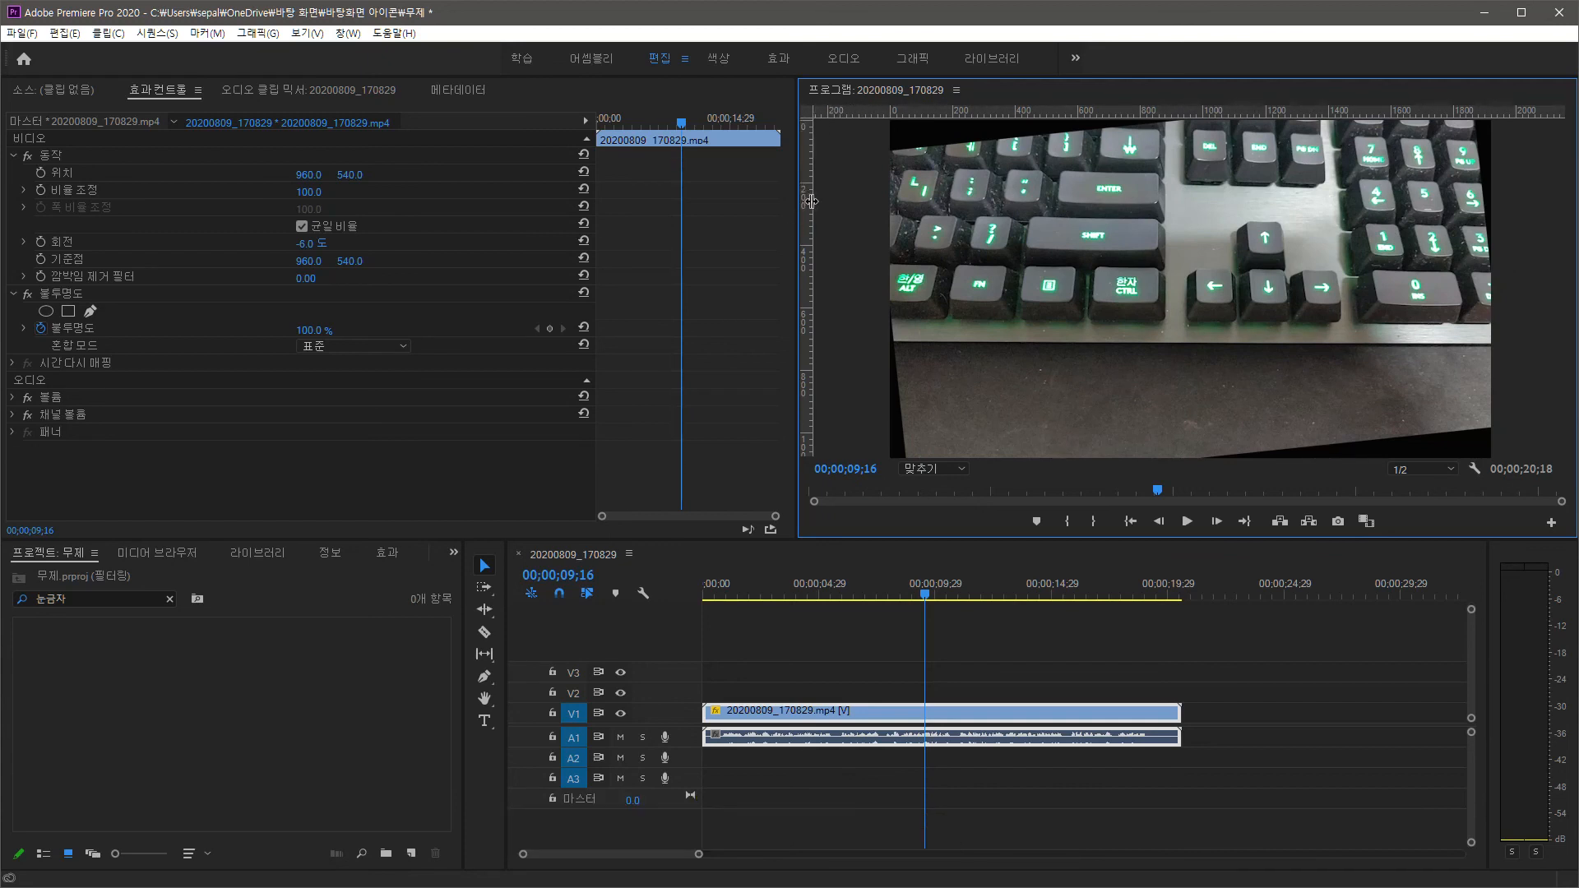
pyautogui.moveTo(812, 201); pyautogui.dragTo(1255, 164)
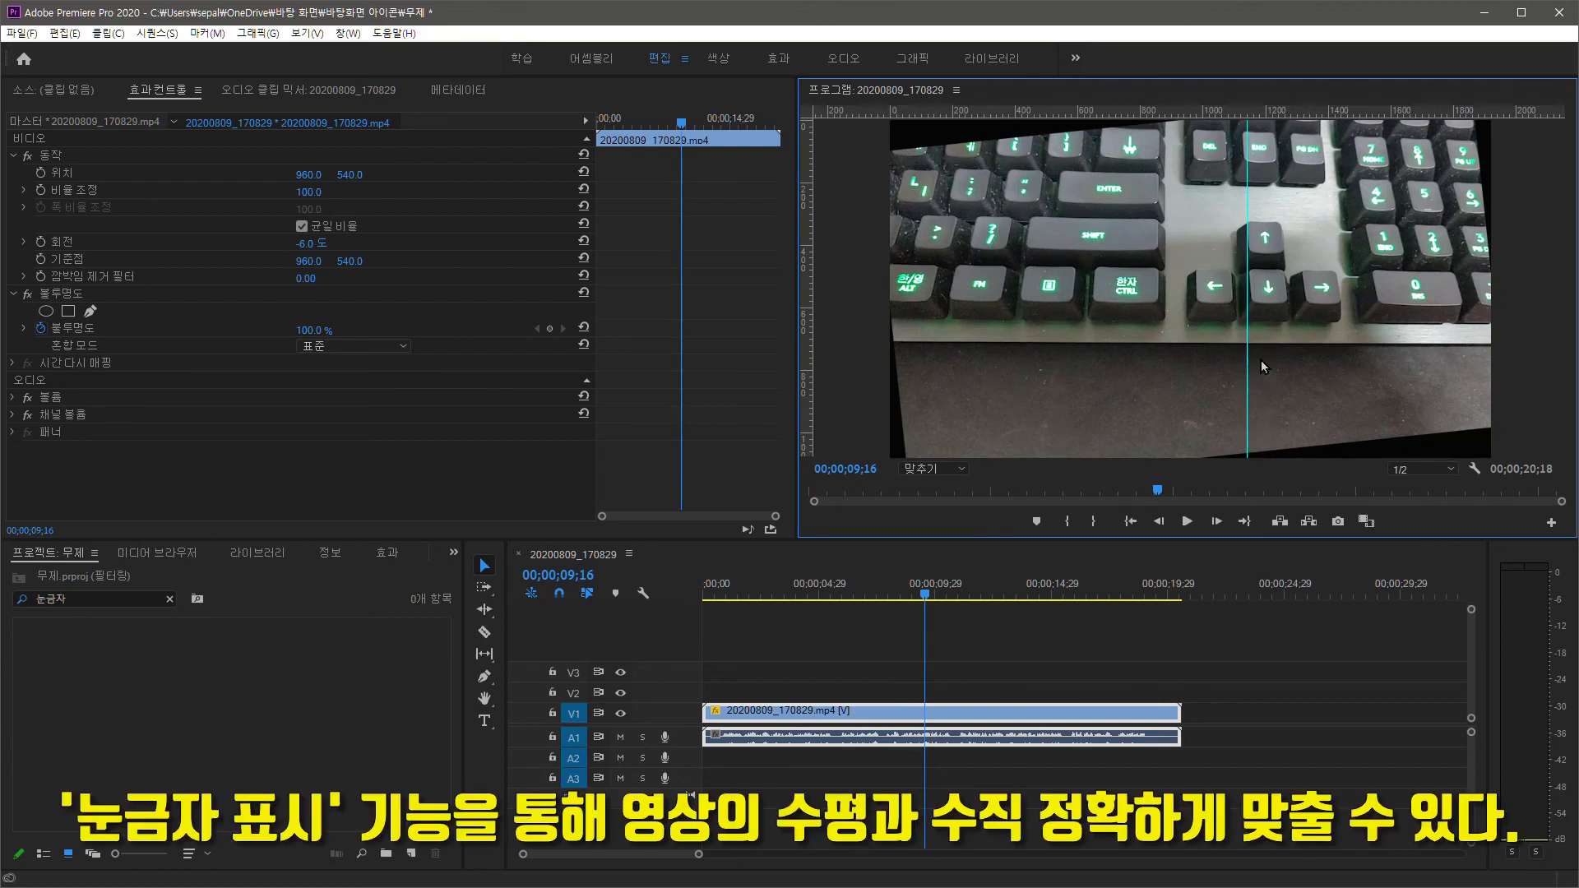
pyautogui.moveTo(1223, 118); pyautogui.dragTo(1223, 347)
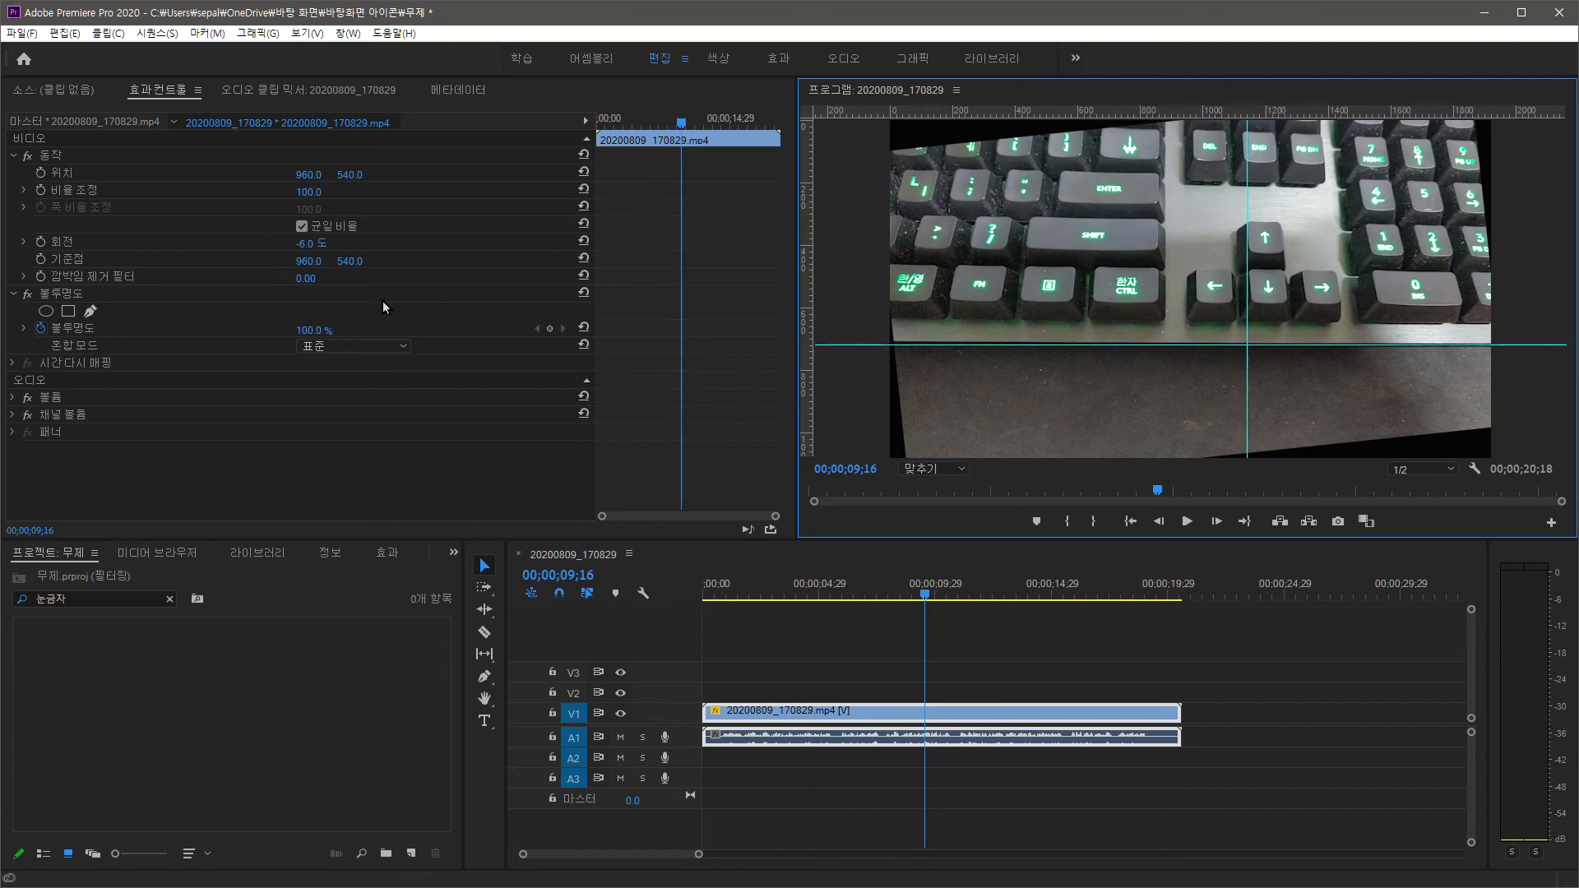
# Step: Fine-tune the keyboard clip's rotation to -6.5° against the guides
pyautogui.moveTo(311, 245); pyautogui.dragTo(312, 245)
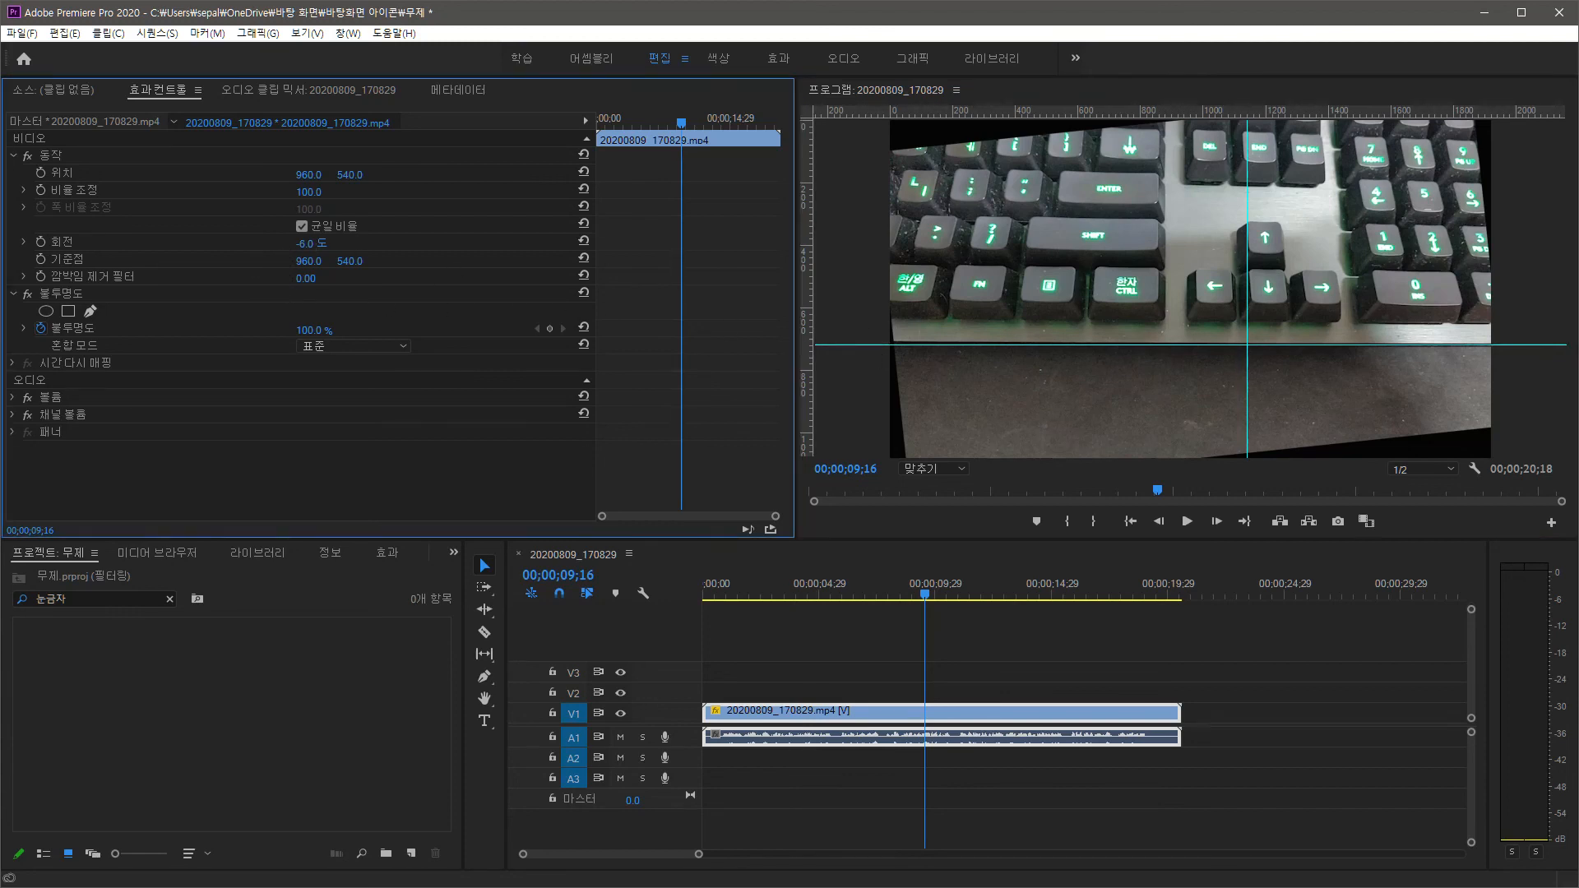
pyautogui.moveTo(312, 245); pyautogui.dragTo(311, 245)
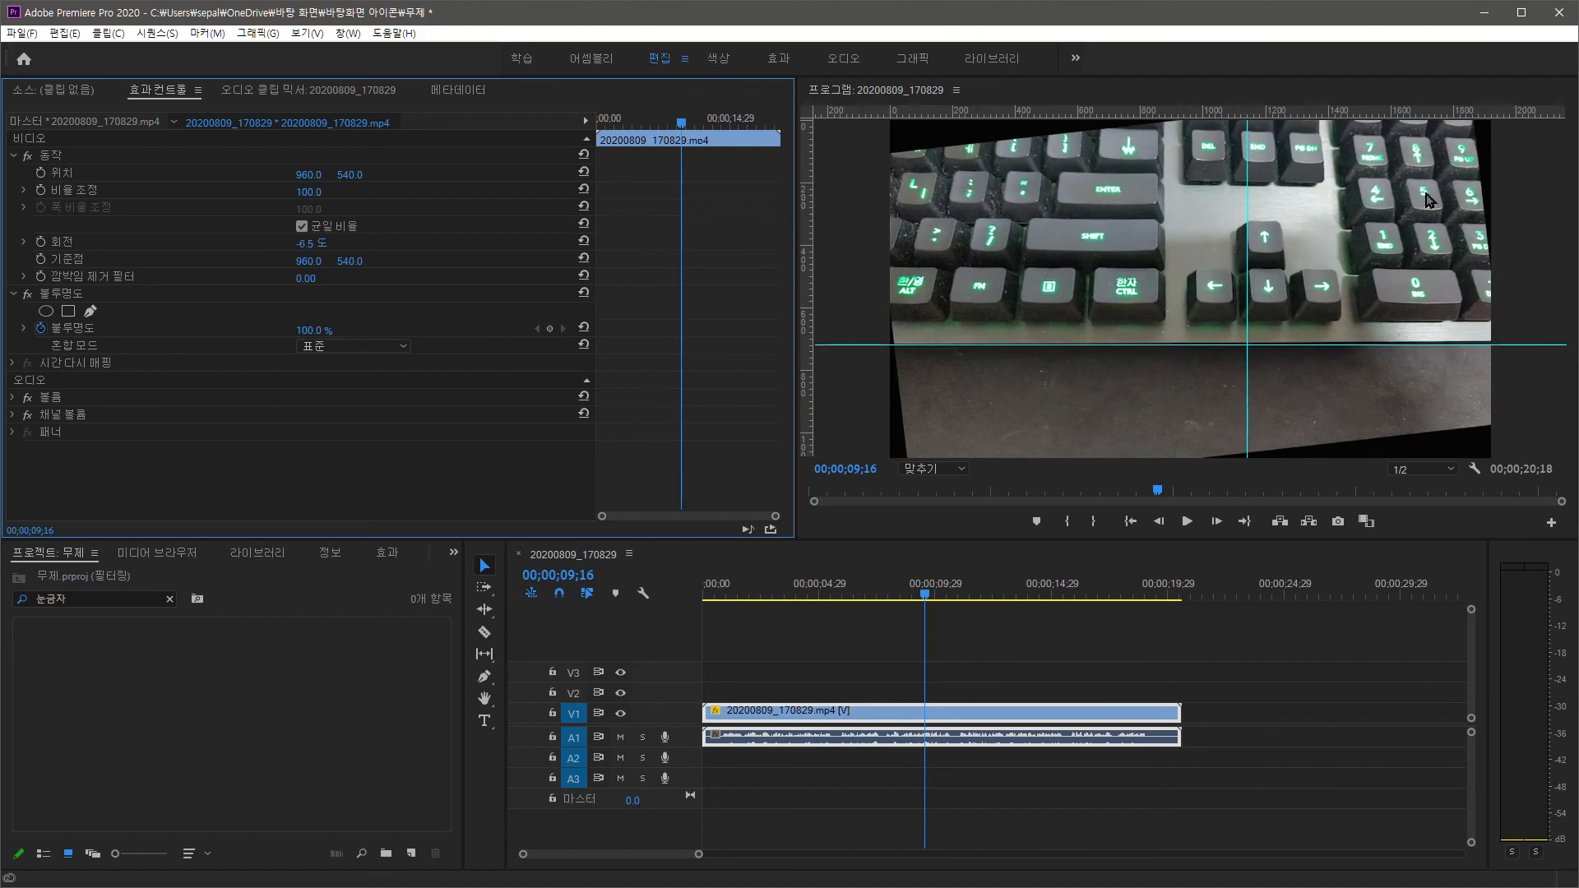